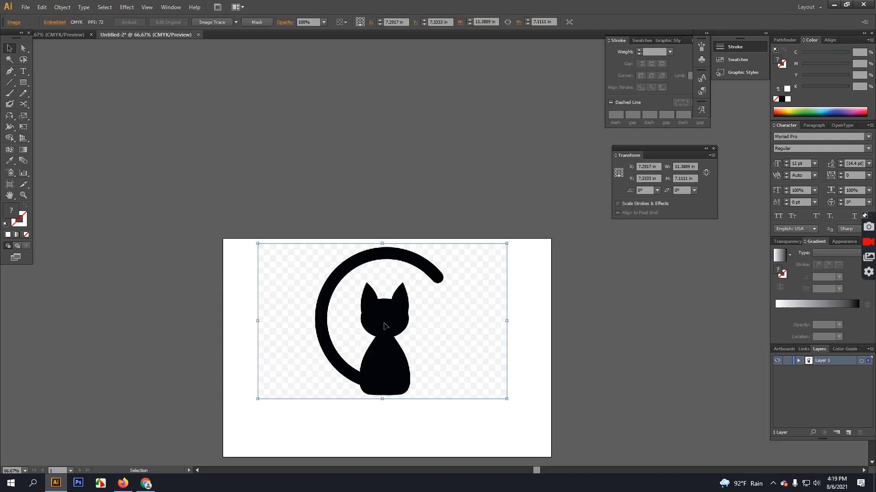
Move the embedded cat image off the artboard to the lower right.
scroll(379, 324, "down", 5)
scroll(397, 292, "up", 2)
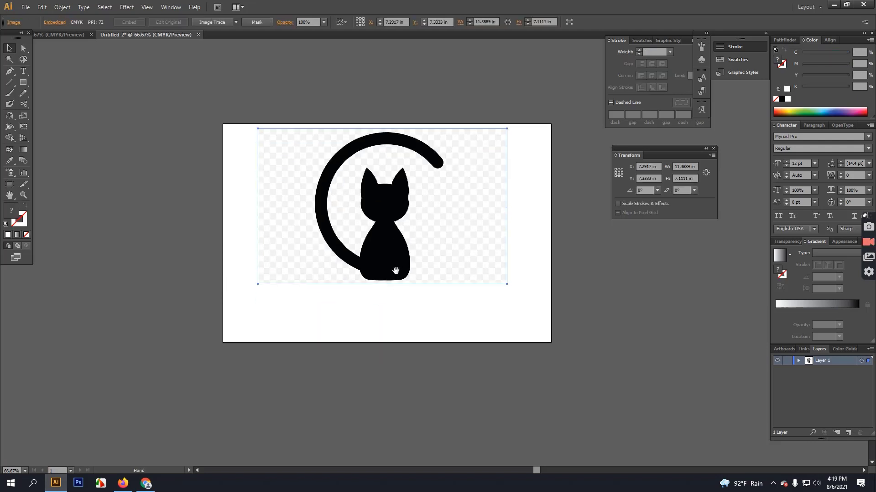
left_click_drag(398, 235, 613, 333)
left_click_drag(223, 220, 64, 176)
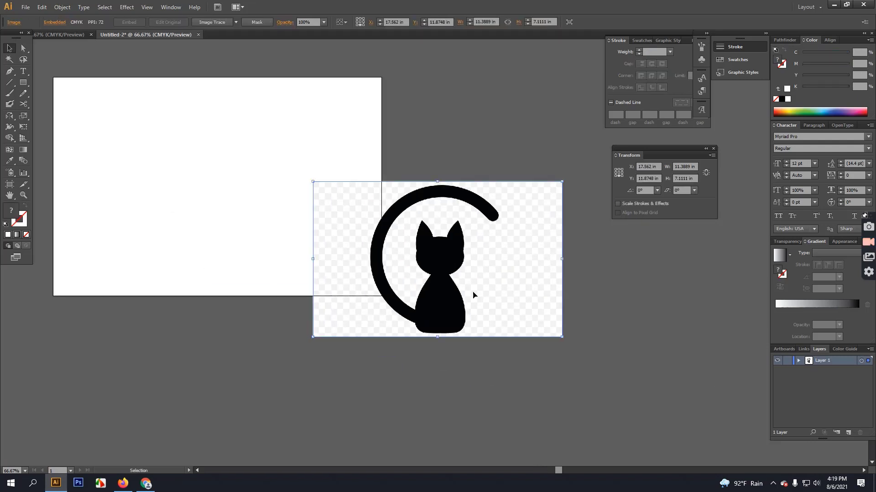
left_click_drag(473, 293, 553, 332)
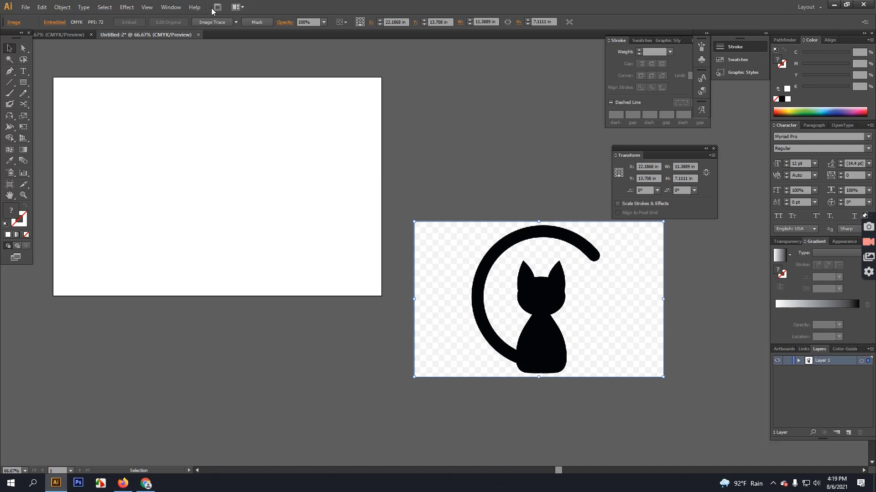
Image Trace the cat, expand it into paths, and ungroup the resulting shapes.
left_click(211, 22)
right_click(544, 340)
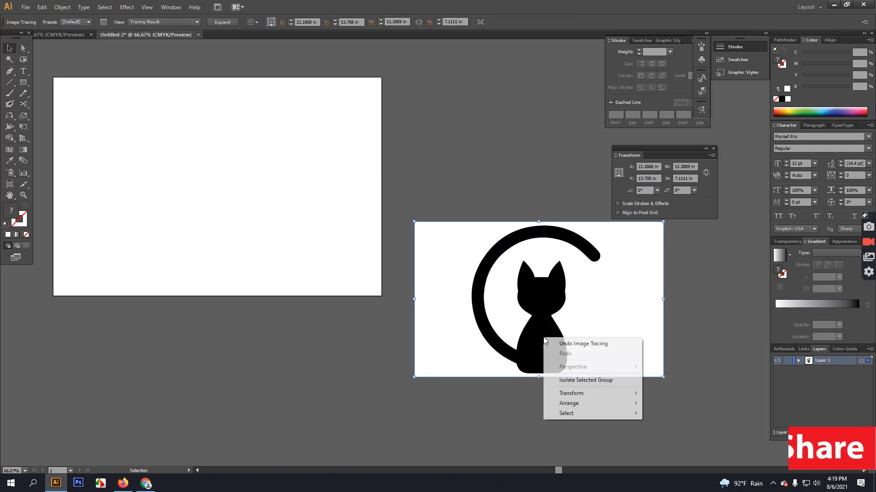
left_click(214, 23)
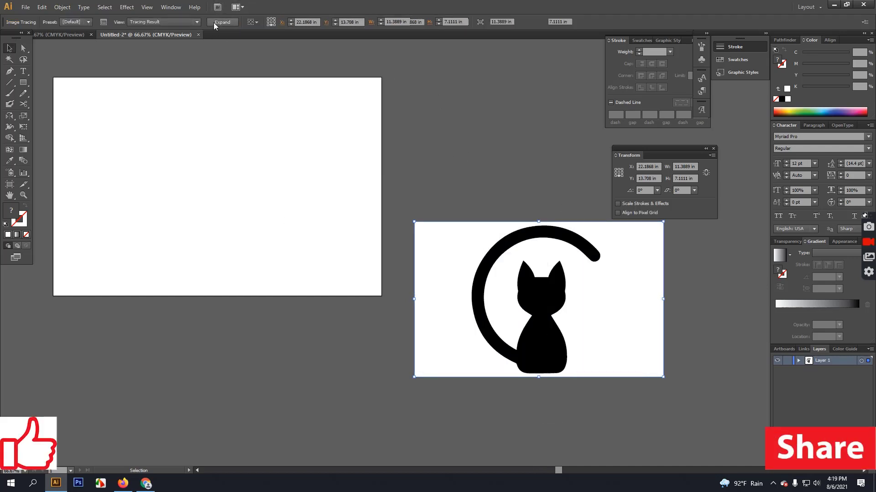
left_click(215, 22)
right_click(534, 290)
left_click(559, 342)
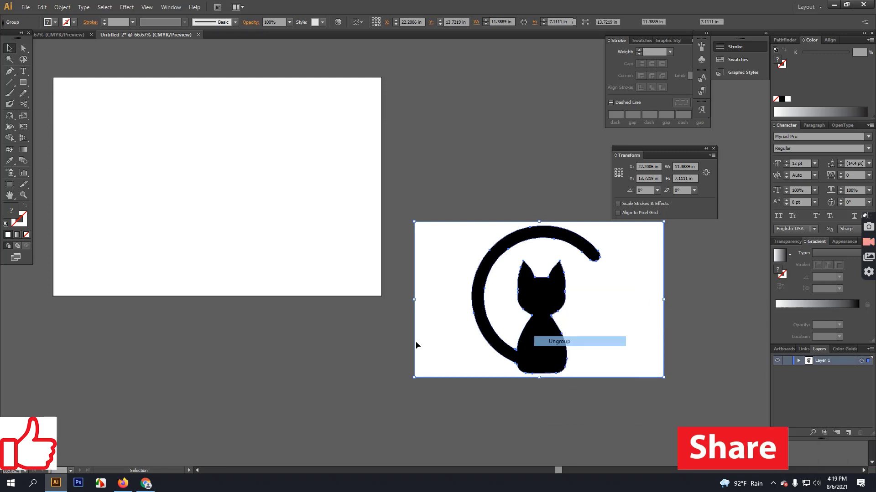
left_click(423, 316)
Delete the traced cat's white background and zoom in on its body.
key("Delete")
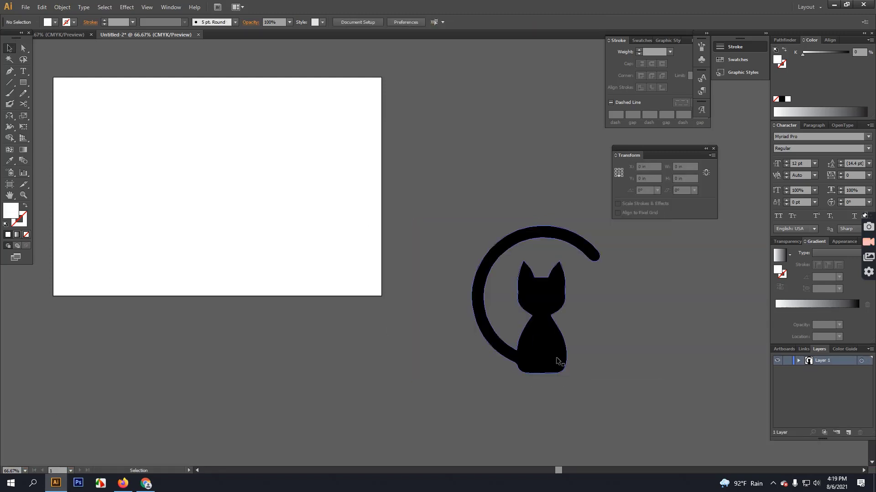
scroll(558, 381, "up", 3, "alt")
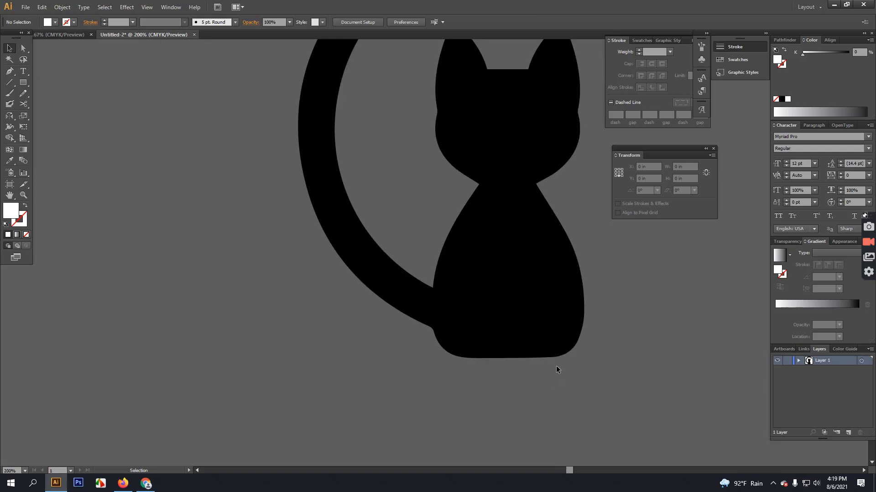
left_click_drag(557, 365, 339, 293)
Draw a white four-point wedge over the tail join with the Pen tool.
key("p")
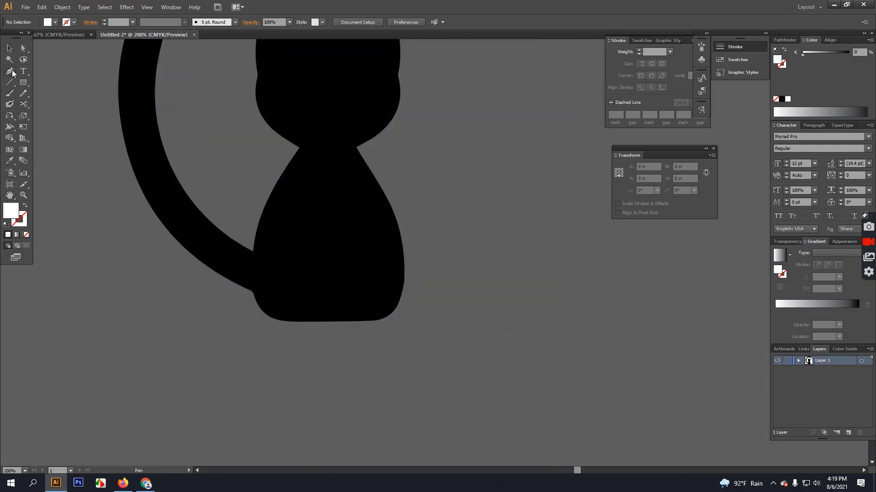
left_click(253, 249)
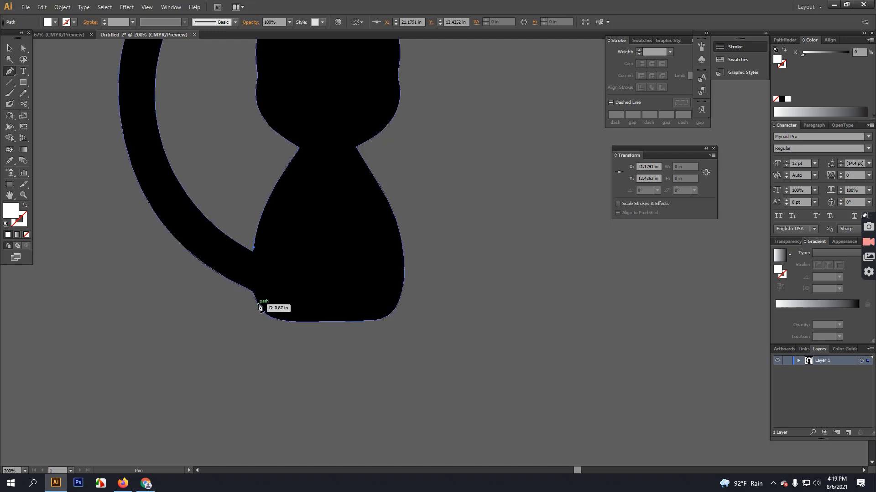
left_click(257, 304)
left_click_drag(267, 325, 267, 326)
left_click(180, 291)
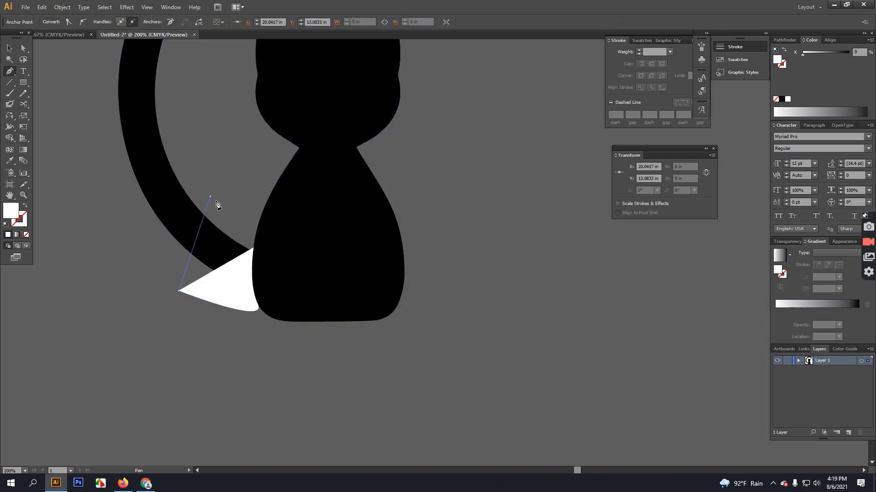
left_click(211, 197)
left_click(254, 249)
Draw a roughly 2.03 in white circle over the cat's head.
scroll(338, 266, "up", 5)
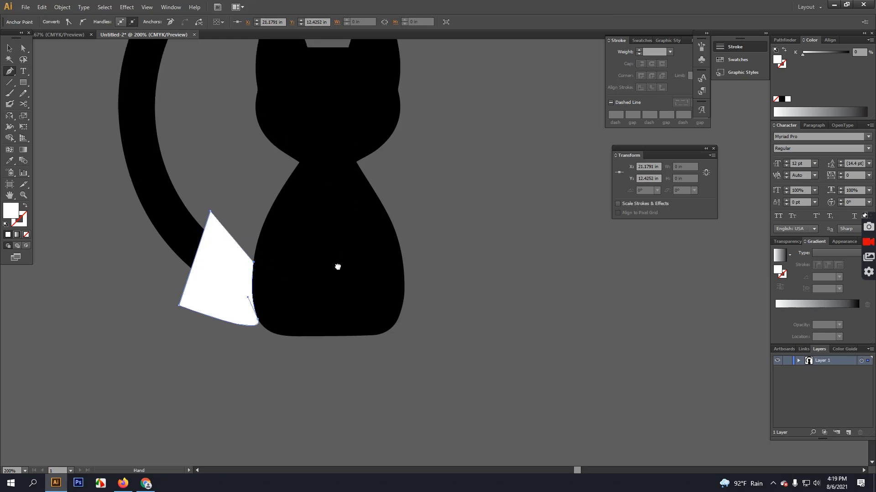
left_click_drag(22, 83, 60, 105)
left_click_drag(341, 250, 382, 299)
Cancel the ellipse size prompt and marquee-select all the cat artwork.
key("alt+space")
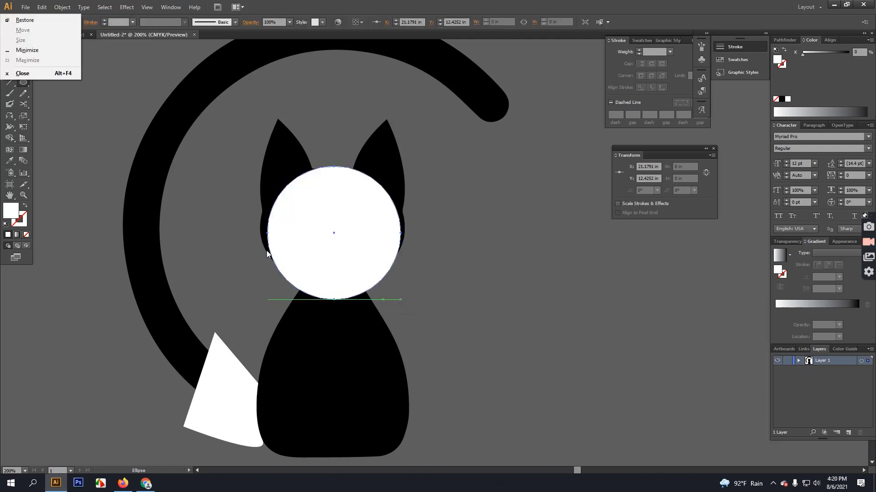
left_click(210, 164)
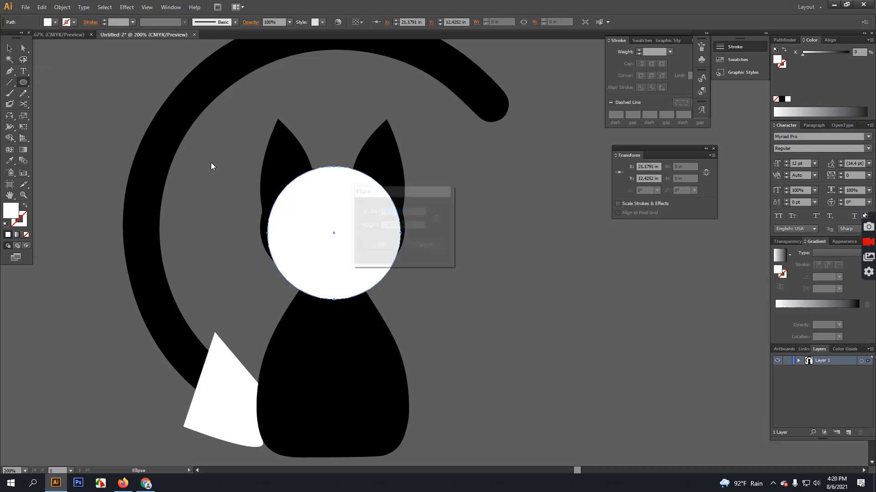
left_click(425, 248)
left_click(10, 48)
left_click_drag(114, 102, 403, 410)
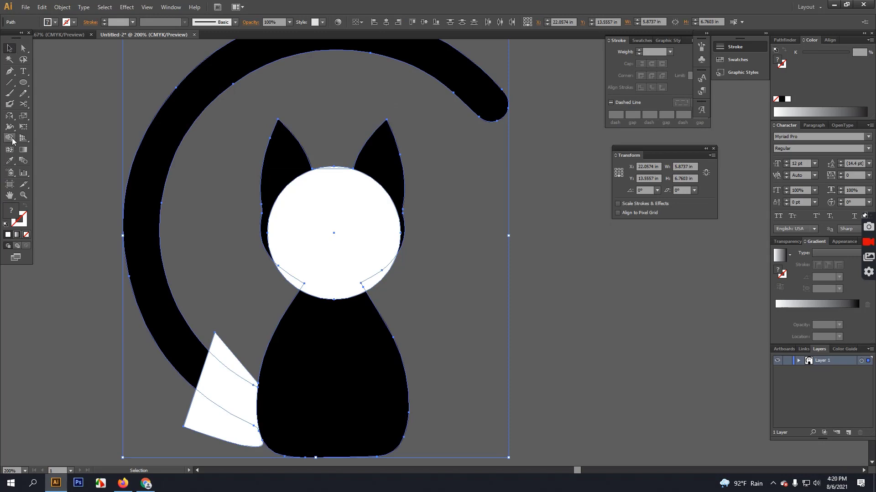
With the Shape Builder, delete the wedge, curled tail and both ears.
left_click(11, 139)
left_click_drag(240, 338, 210, 440)
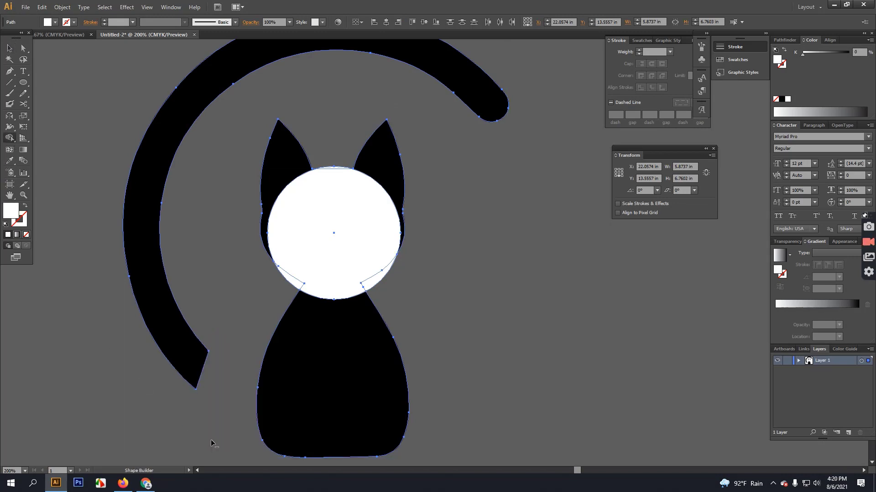
left_click(154, 319, "alt")
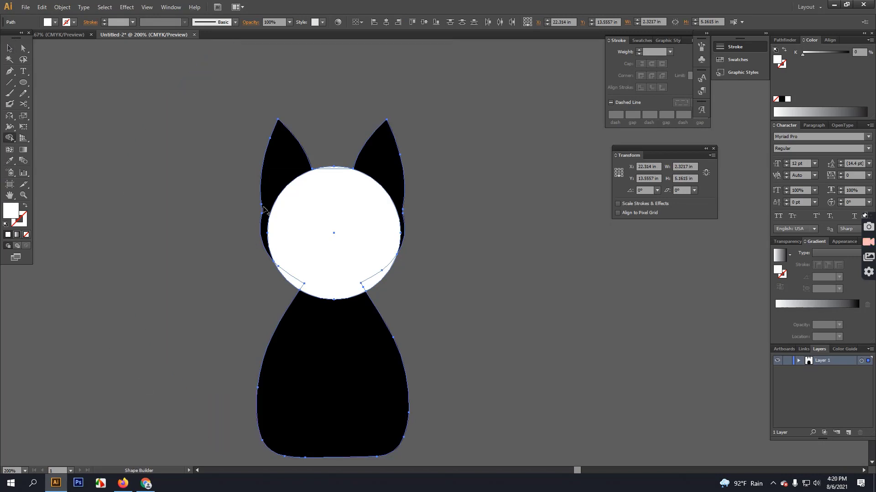
left_click(277, 158, "alt")
left_click(378, 157, "alt")
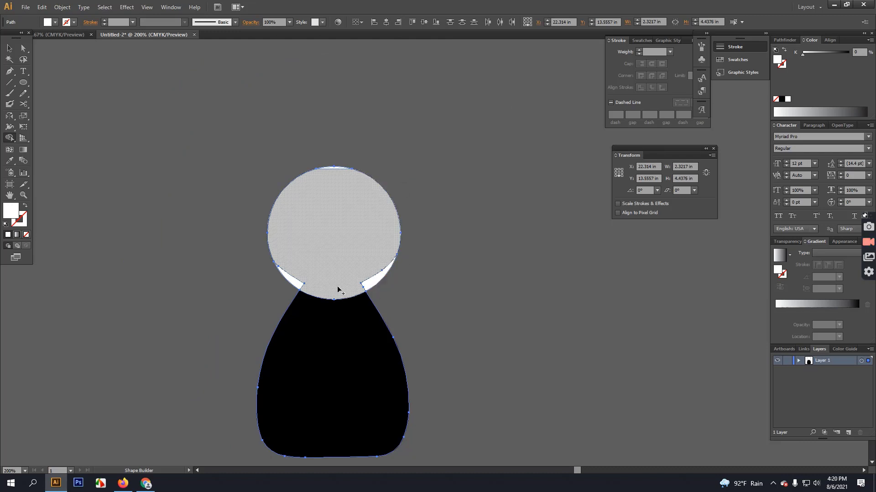
Merge the side slivers, head circle and body into one white shape.
left_click_drag(309, 265, 295, 284)
left_click_drag(362, 269, 373, 280)
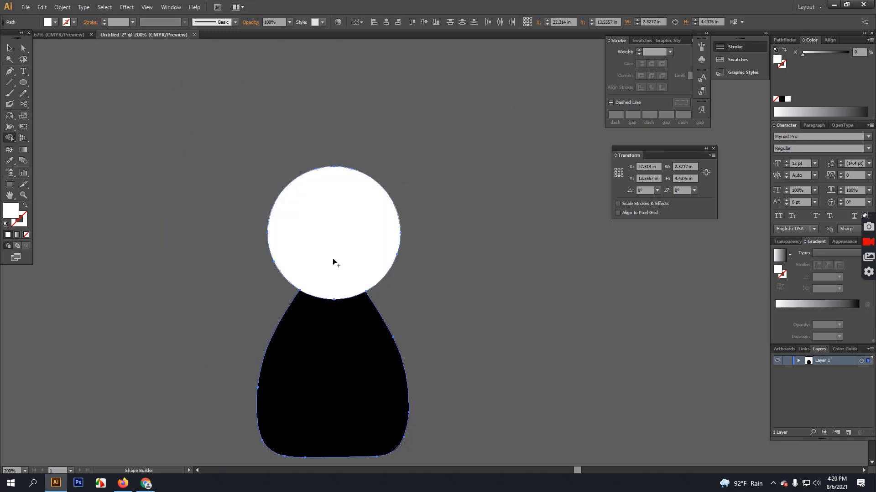
left_click_drag(332, 259, 339, 333)
left_click(8, 47)
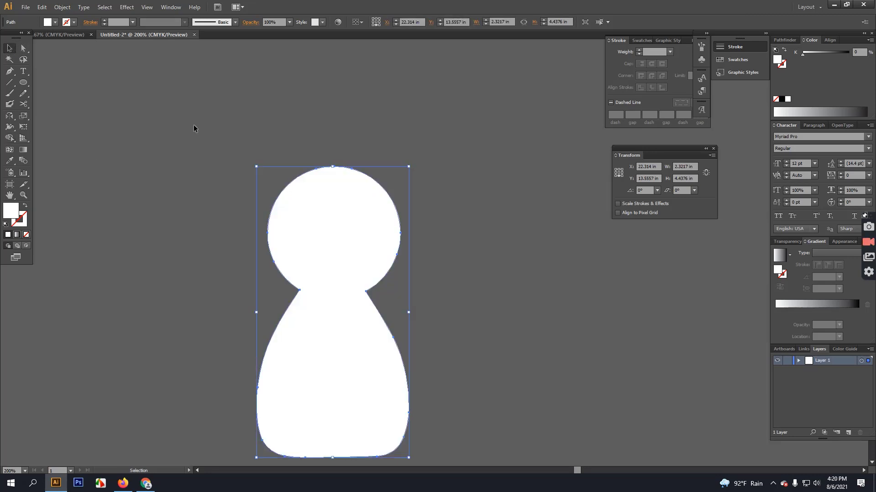
left_click(194, 125)
scroll(283, 187, "down", 2)
Turn the cat figure into a white outline with no fill.
scroll(300, 351, "up", 1)
left_click_drag(279, 293, 336, 297)
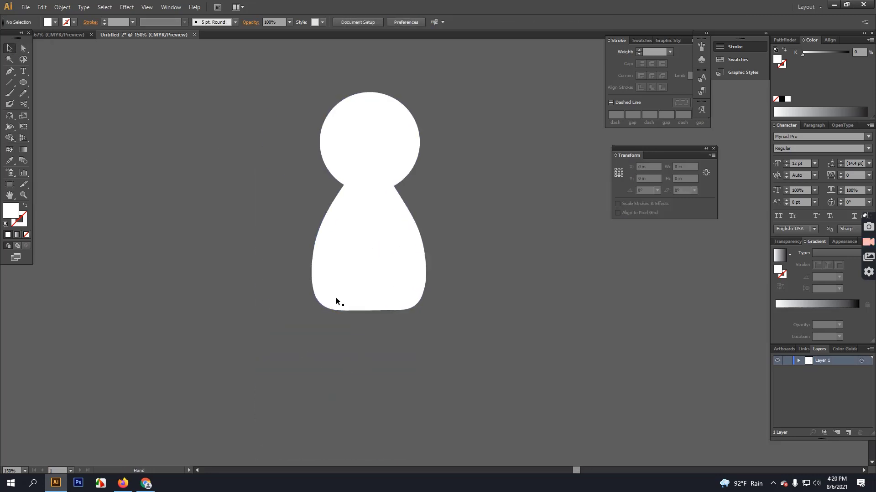
left_click(377, 250)
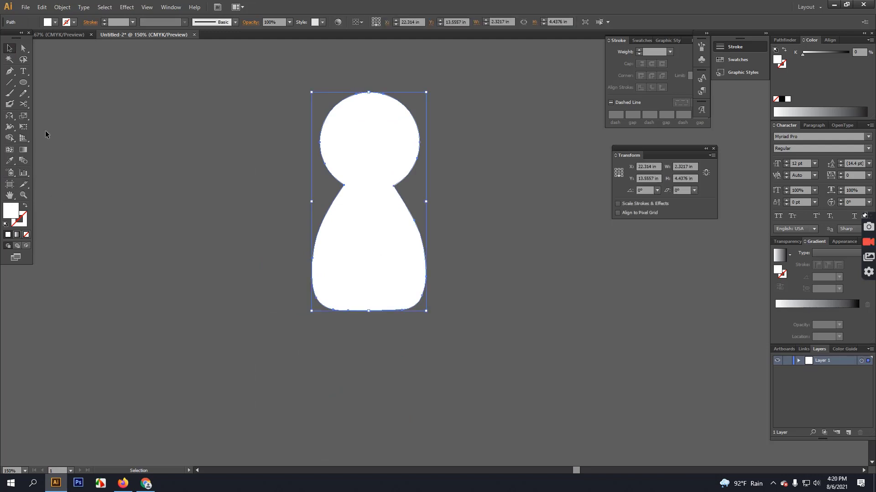
left_click(27, 206)
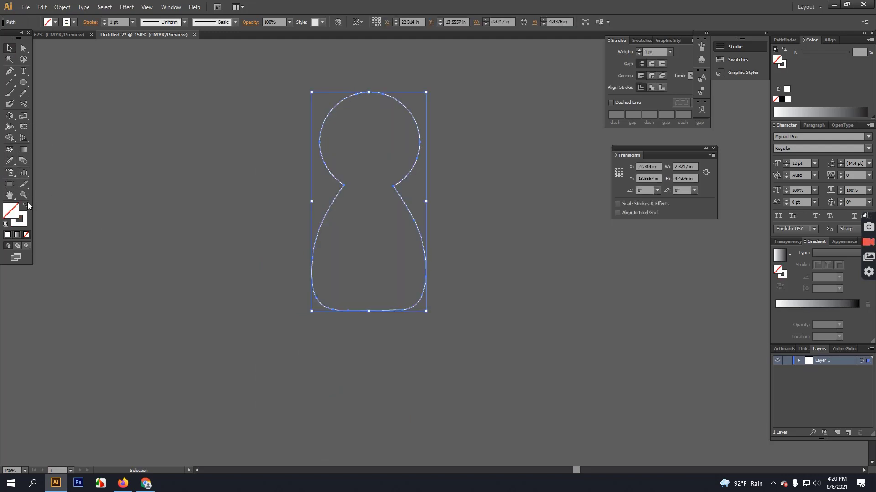
left_click(191, 157)
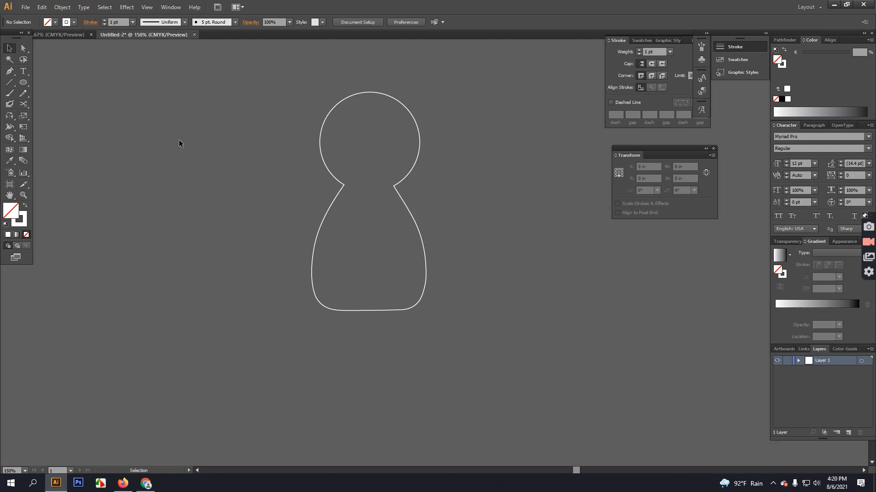
Cut the outline at its bottom-right curve with the Scissors tool.
scroll(405, 310, "up", 3)
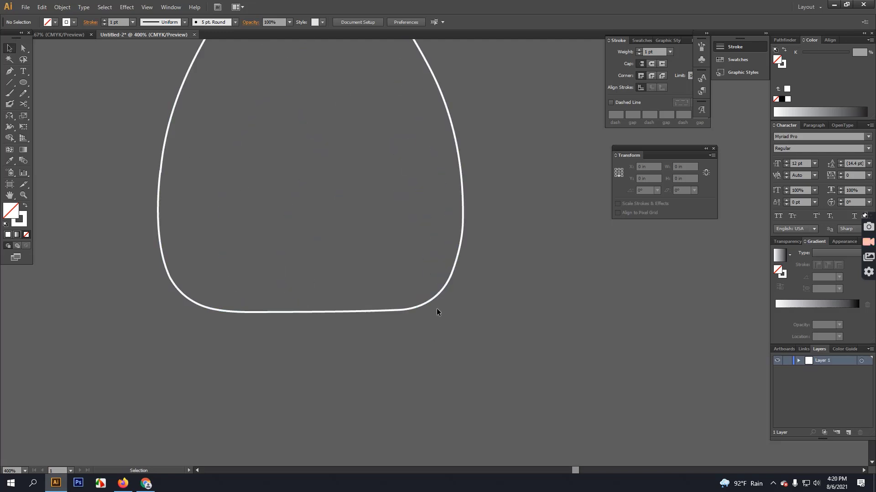
left_click_drag(334, 149, 197, 274)
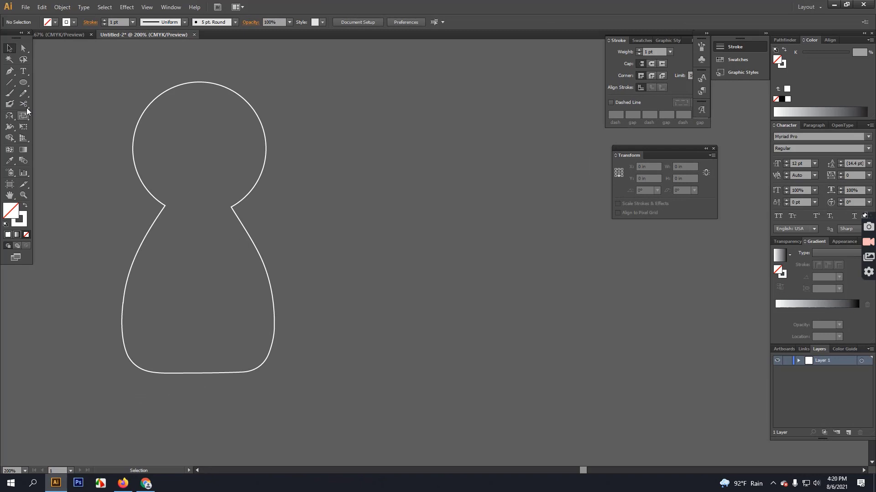
left_click(24, 104)
scroll(242, 391, "up", 4)
left_click(313, 286)
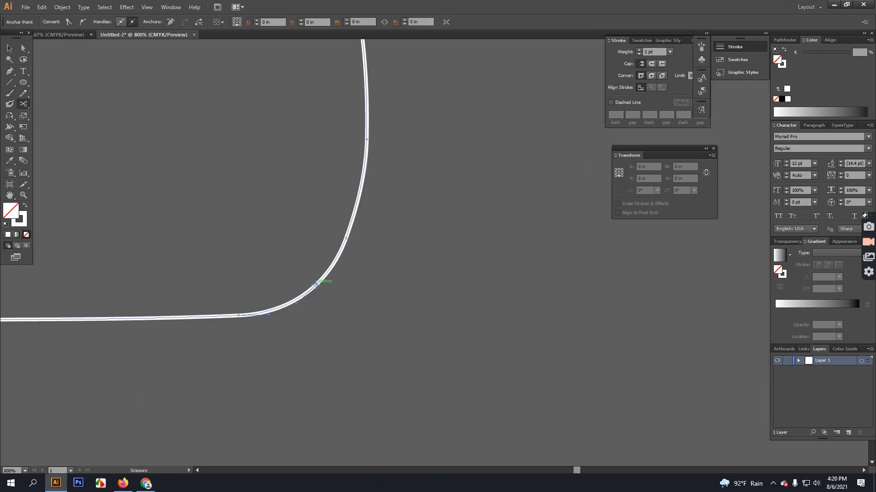
left_click(9, 47)
left_click(381, 261)
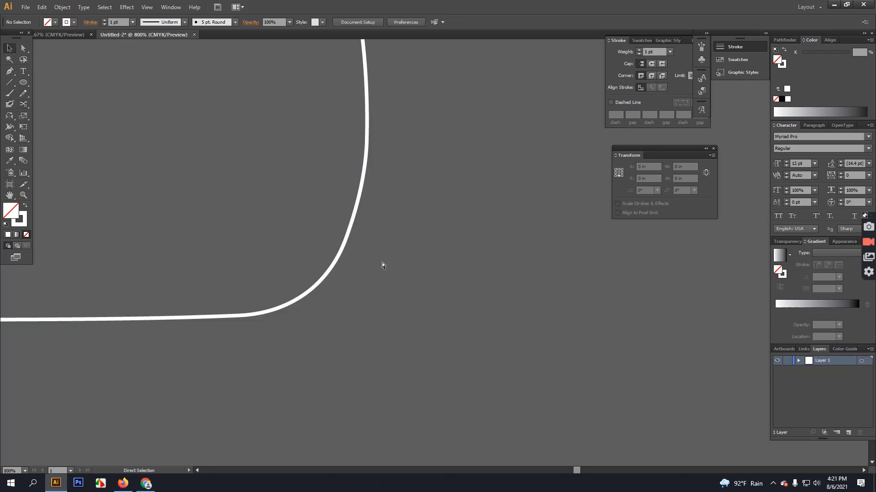
scroll(382, 262, "down", 5)
Drag the outlined figure onto the centre of the artboard.
left_click_drag(303, 293, 274, 375)
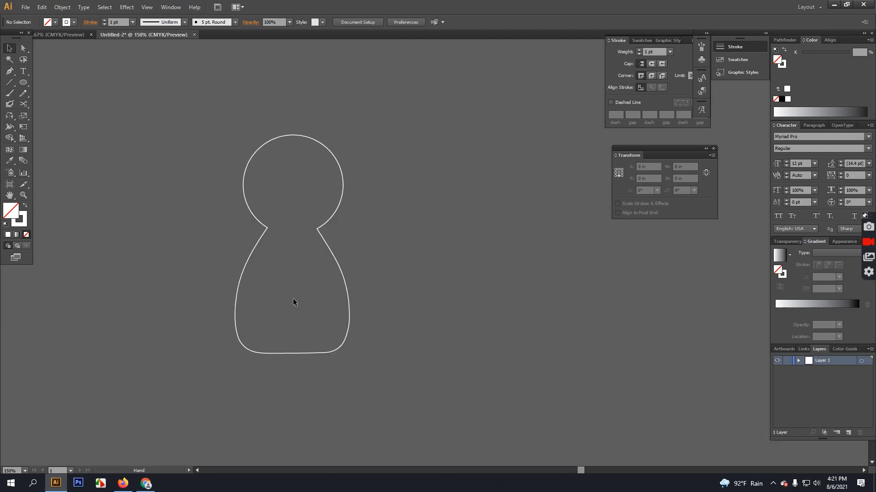
scroll(318, 270, "down", 2)
left_click_drag(318, 269, 566, 275)
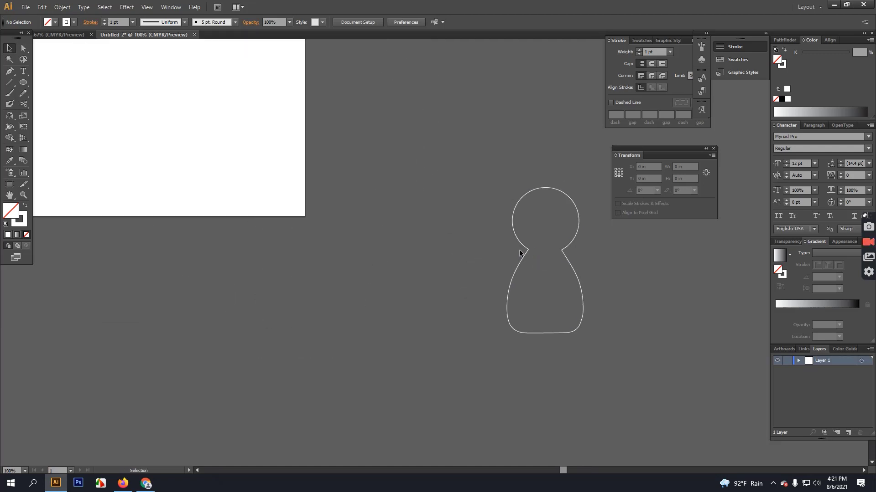
left_click_drag(525, 250, 142, 131)
left_click_drag(274, 125, 482, 250)
left_click_drag(404, 231, 312, 172)
left_click_drag(320, 168, 395, 215)
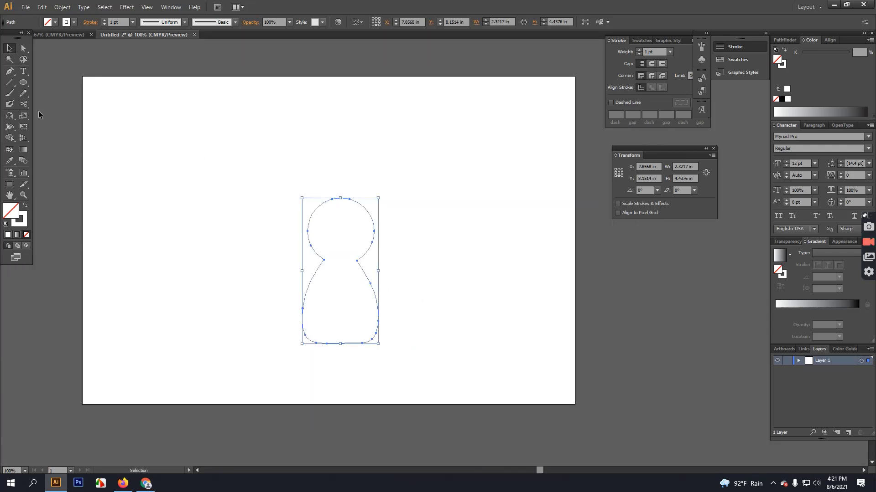
Draw a 15 × 10 in rectangle covering the whole artboard.
left_click(21, 84)
left_click(53, 82)
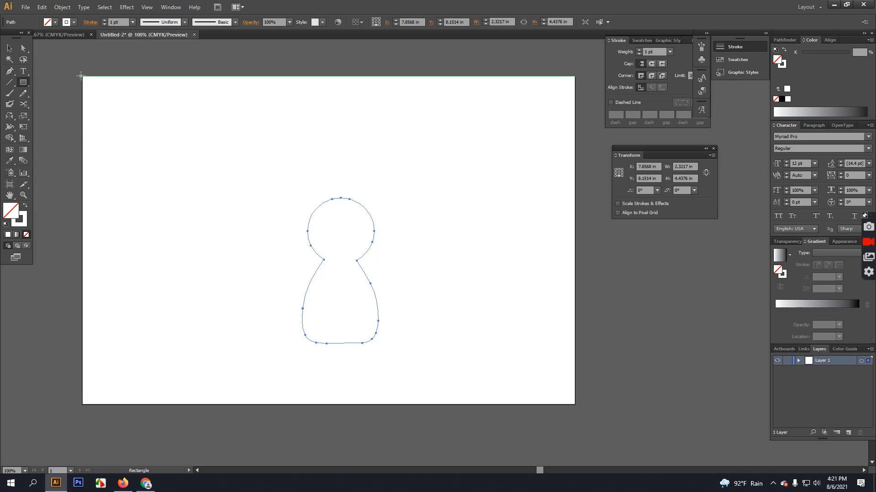
mouse_move(82, 77)
left_mouse_down()
mouse_move(481, 373)
mouse_move(576, 405)
left_mouse_up()
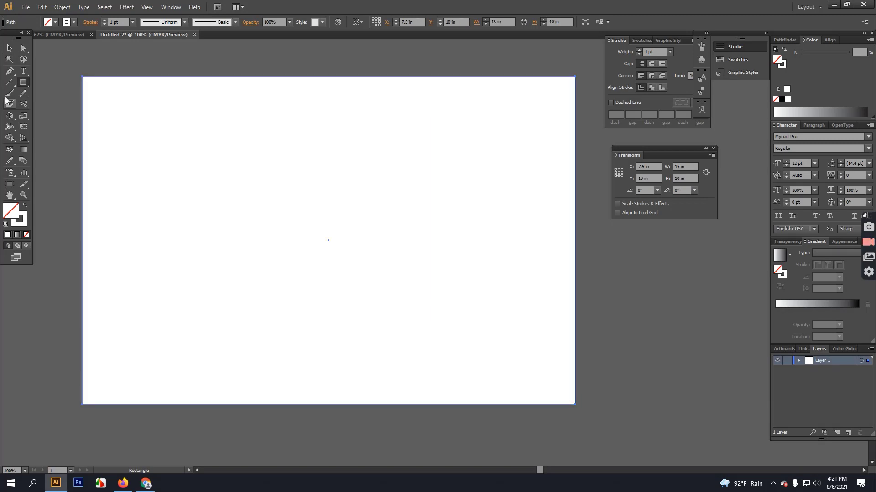
Fill the rectangle with a white-to-black linear gradient and send it to back.
left_click(9, 48)
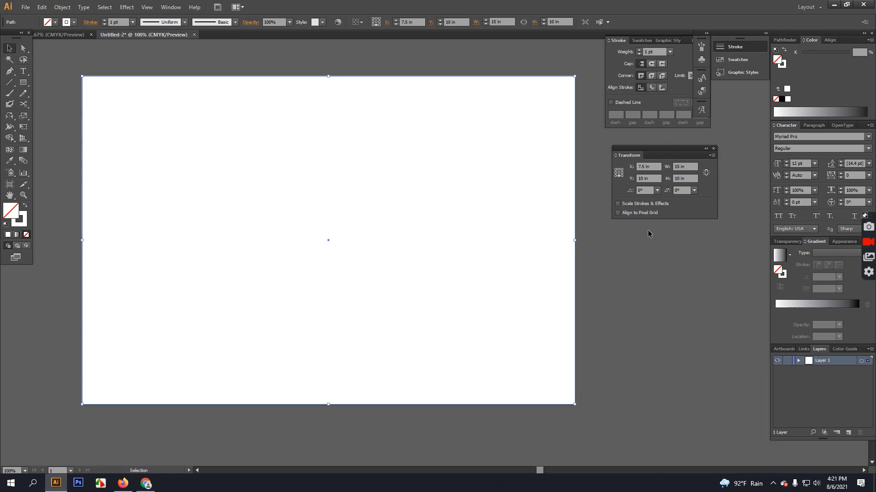
left_click(816, 317)
right_click(135, 136)
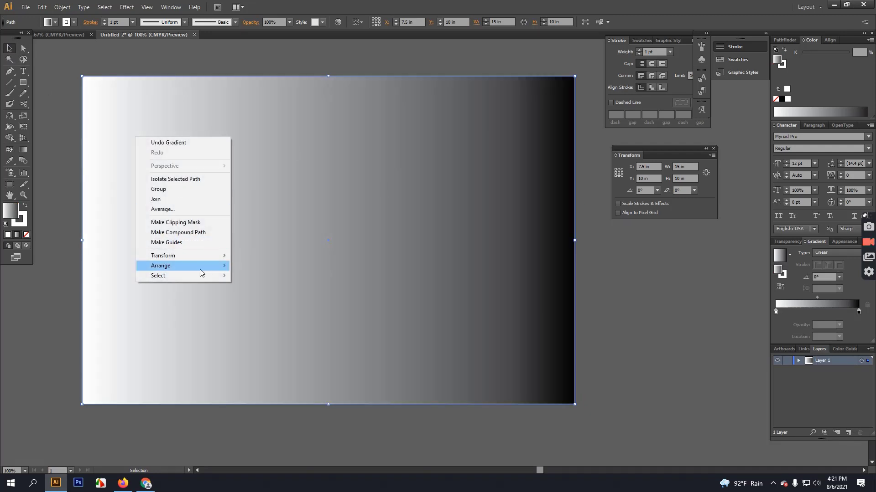
mouse_move(199, 269)
left_click(307, 296)
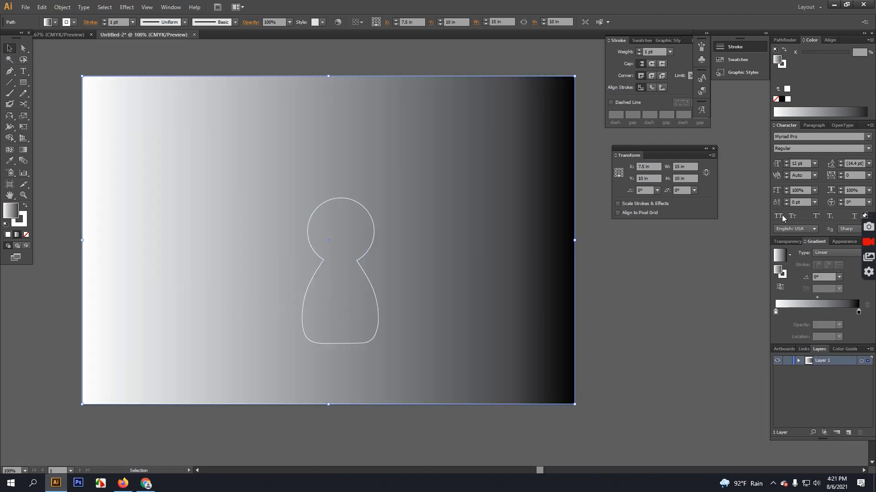
Sample bright blue into the right gradient stop and white into the left stop.
left_click(859, 312)
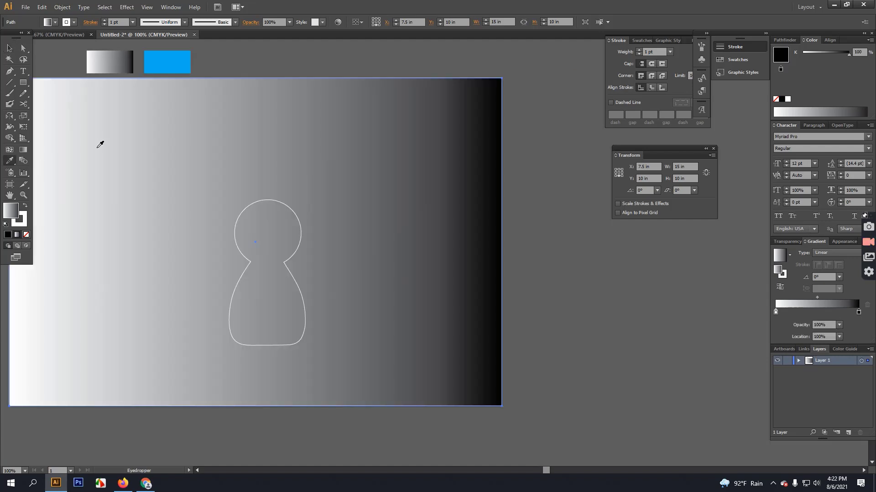
key("i")
left_click(168, 59, "shift")
left_click(775, 313)
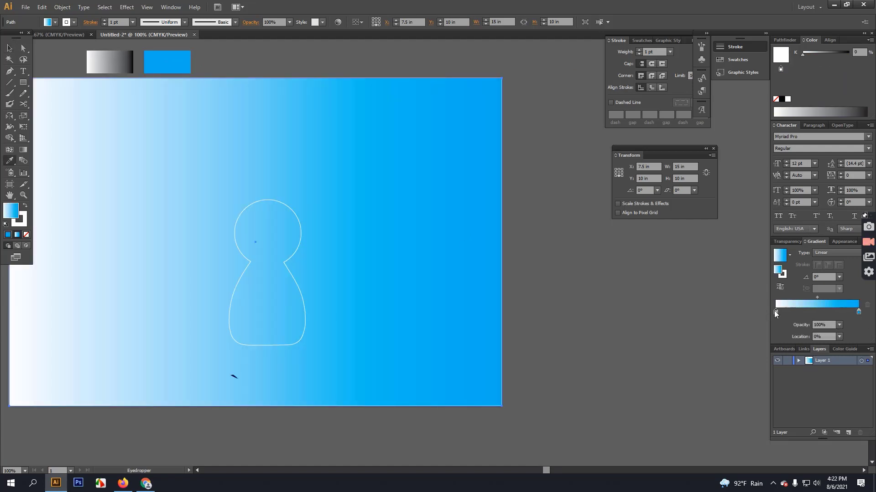
left_click(110, 53, "shift")
left_click(91, 58, "shift")
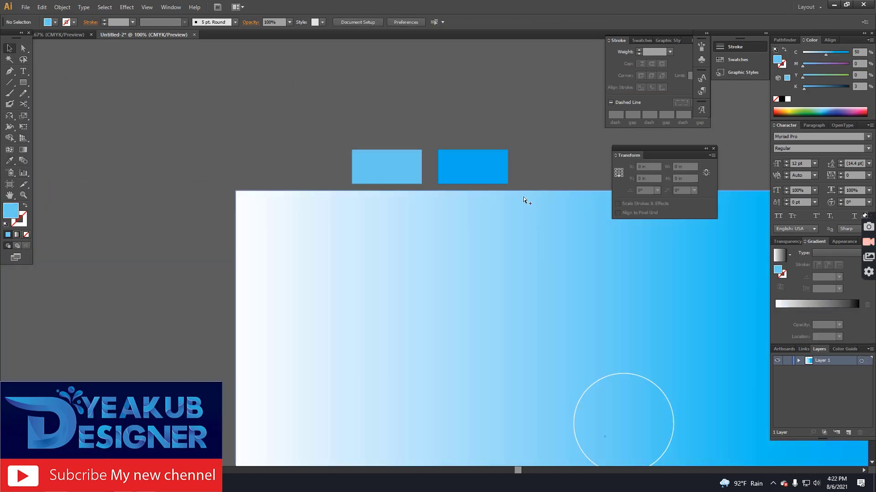
scroll(523, 200, "down", 2)
left_click_drag(508, 385, 279, 282)
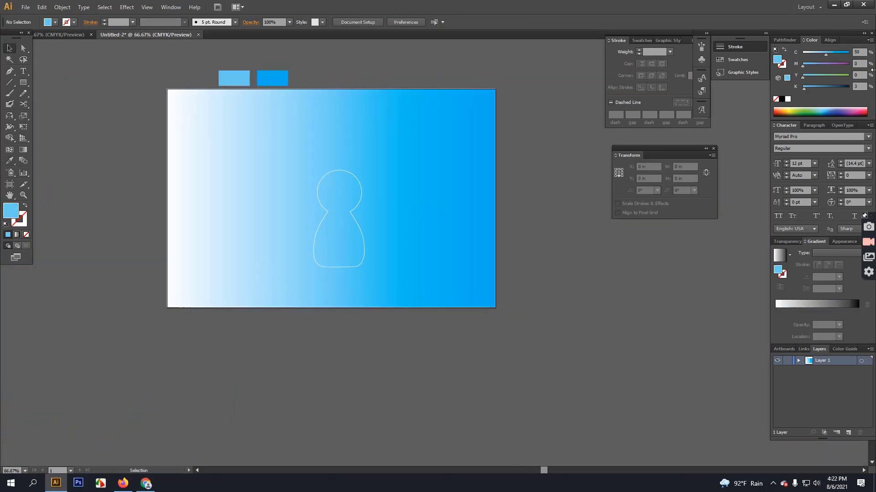
Duplicate the bright blue swatch and darken the copy by raising M to 75.
left_click(469, 198)
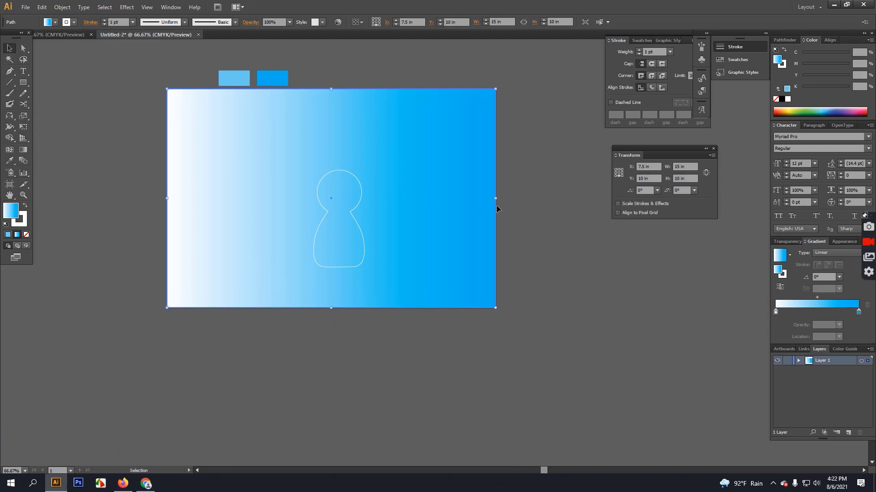
left_click(858, 313)
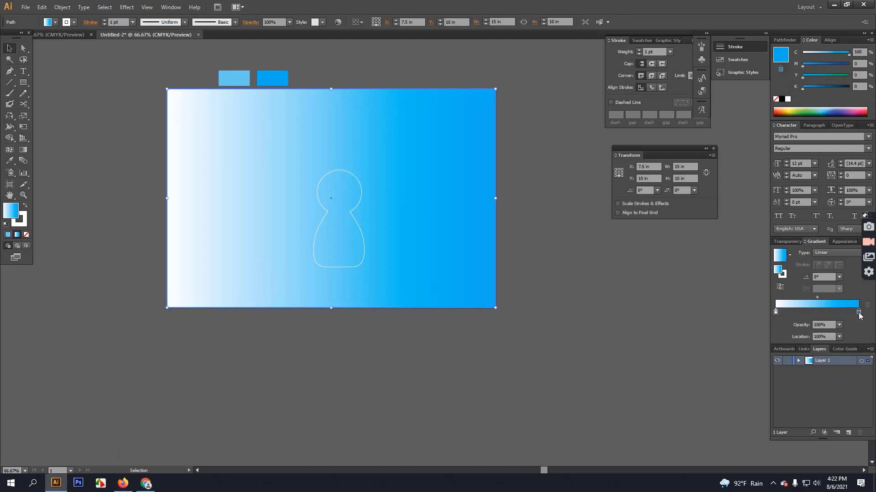
left_click(271, 83)
left_click_drag(271, 82, 348, 83)
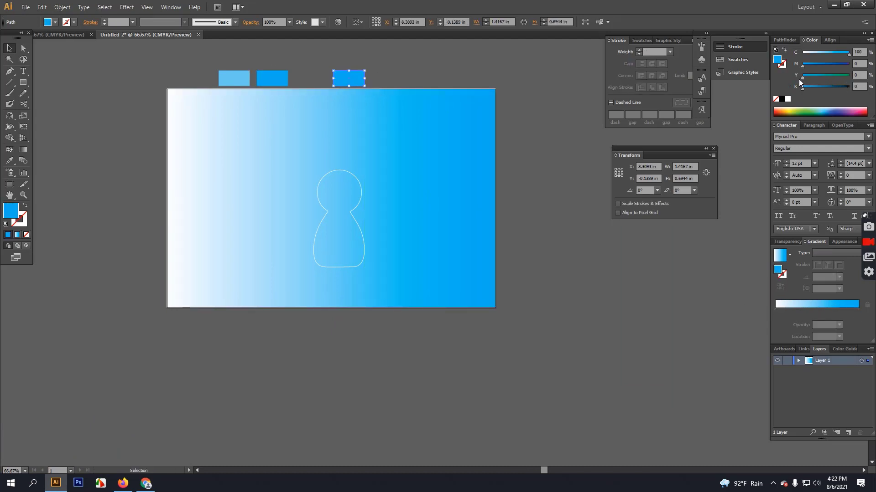
left_click_drag(804, 66, 838, 64)
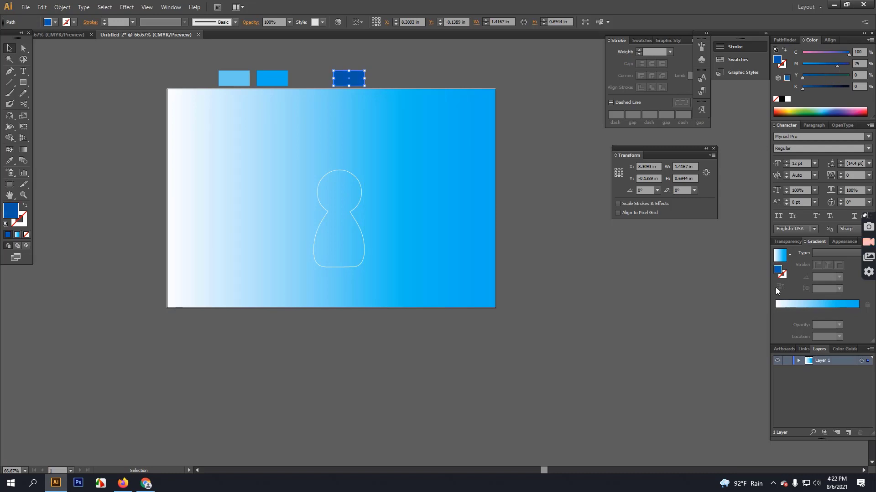
Sample the dark-blue swatch into the background's left gradient stop.
left_click(483, 229)
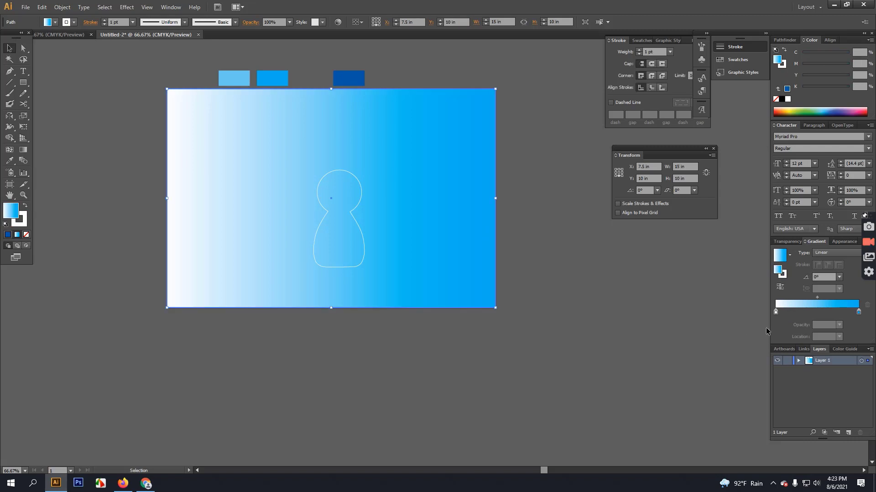
left_click(775, 313)
left_click(9, 161)
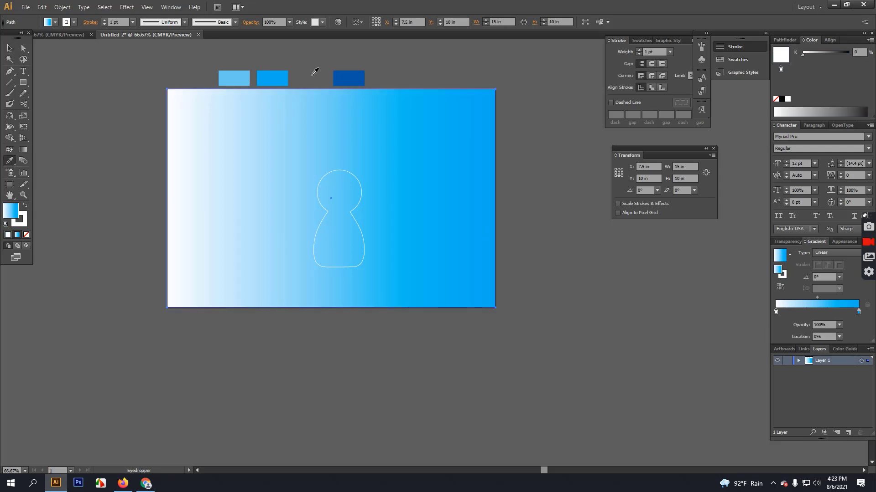
left_click(348, 78, "shift")
left_click(9, 48)
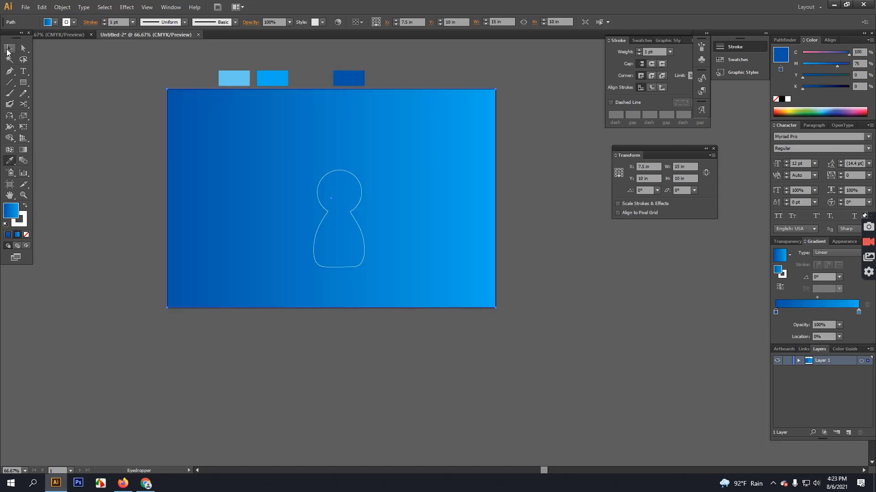
left_click(147, 87)
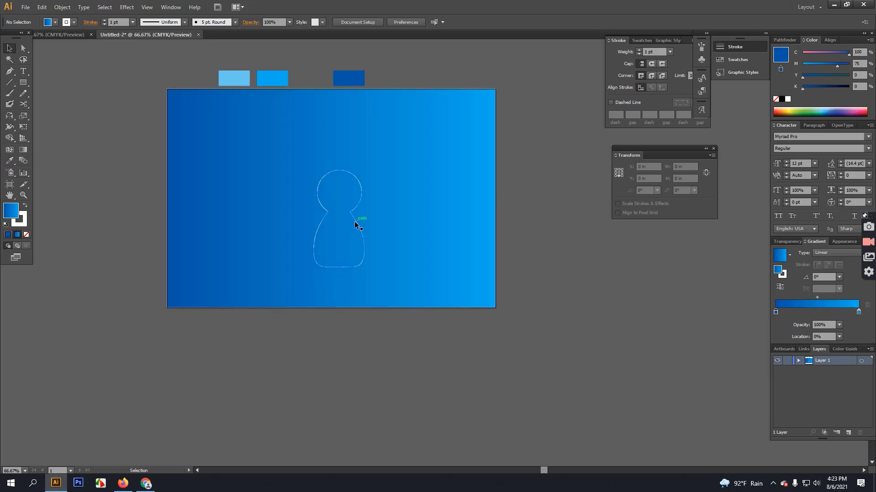
Create a 1 × 1 in circle beside the artboard and scale it to 2 in.
key("l")
left_click(524, 215)
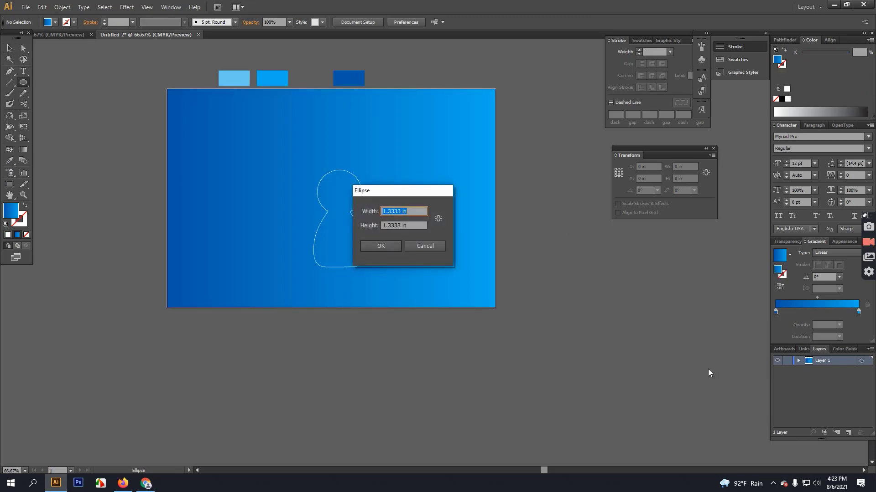
type("1")
key("Tab")
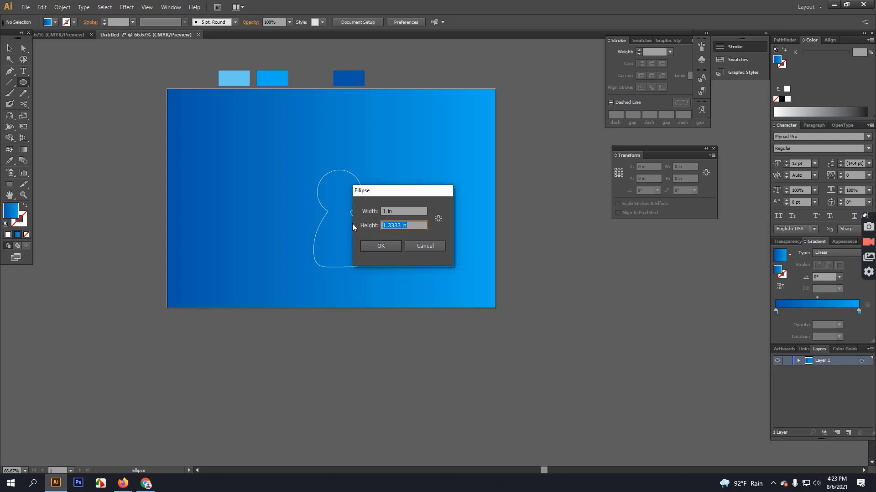
type("1")
left_click(388, 247)
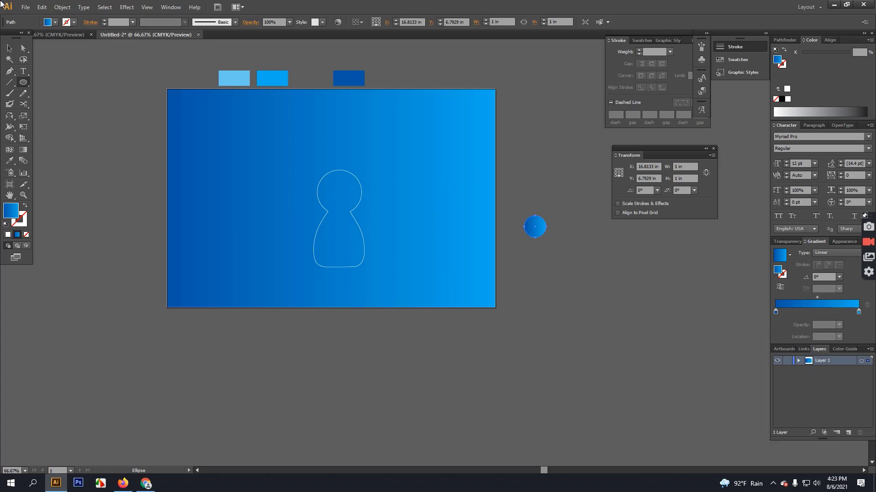
left_click(9, 48)
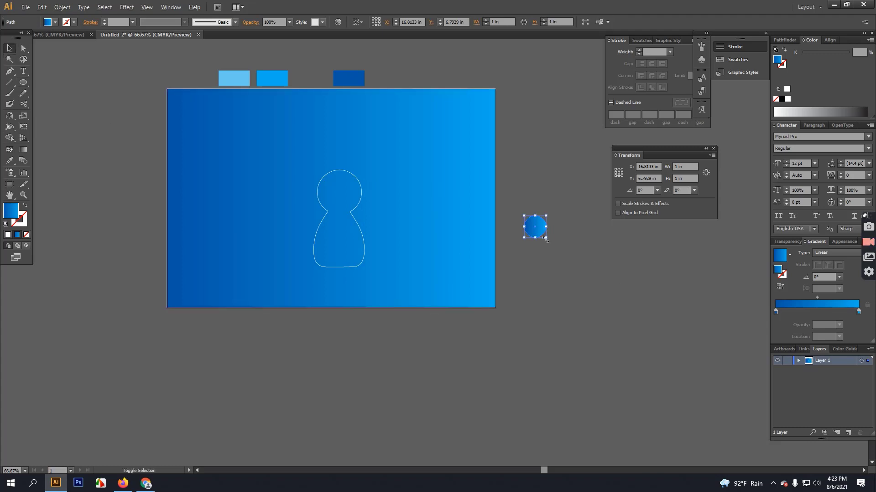
left_click_drag(545, 238, 558, 251)
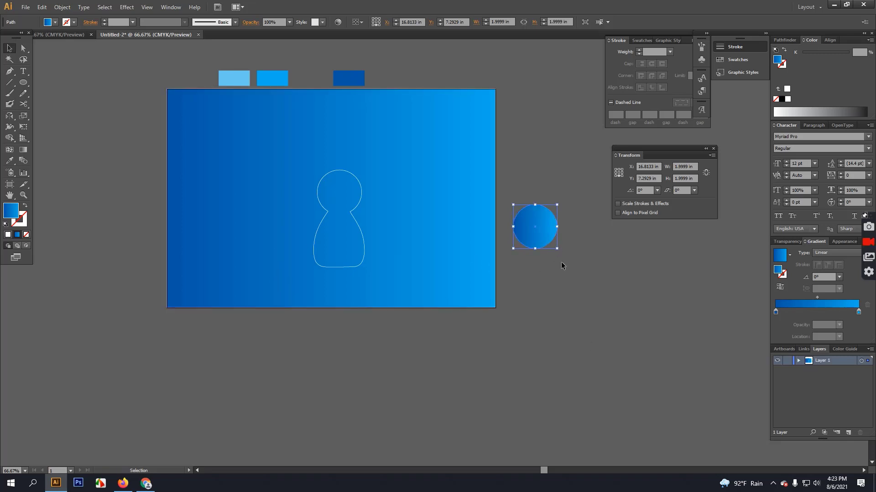
Enlarge the figure outline to about 4.5 × 8.6 in and fit it within the artboard.
left_click(356, 222)
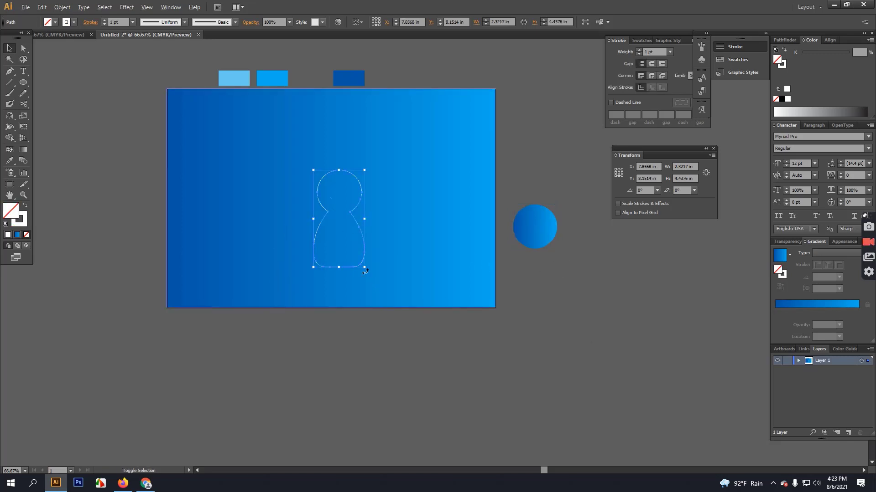
left_click_drag(364, 268, 388, 313)
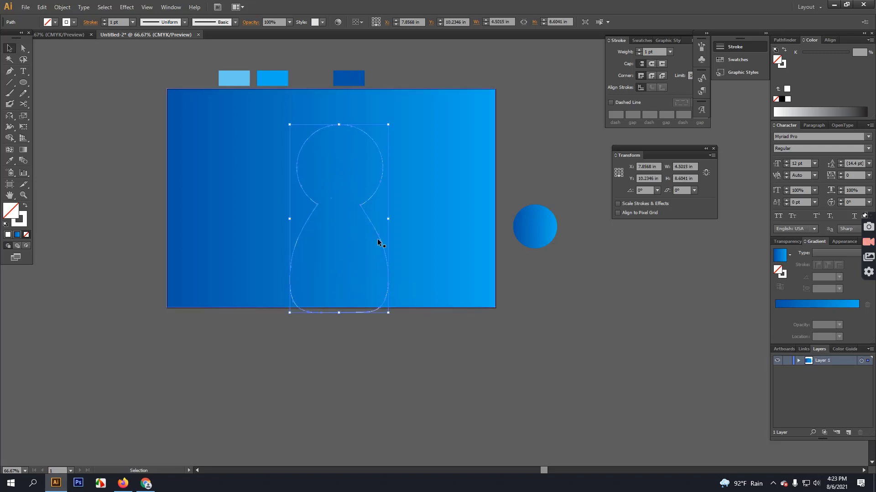
left_click_drag(379, 241, 365, 206)
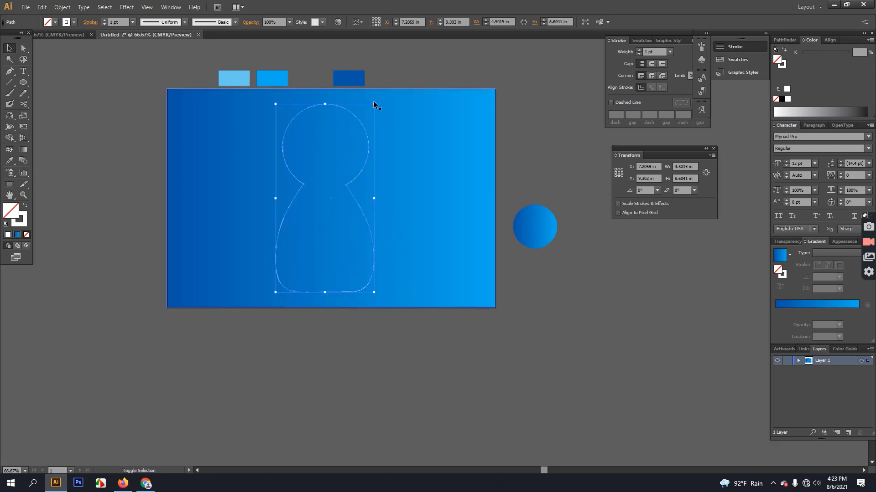
left_click_drag(374, 104, 366, 119)
left_click(523, 231)
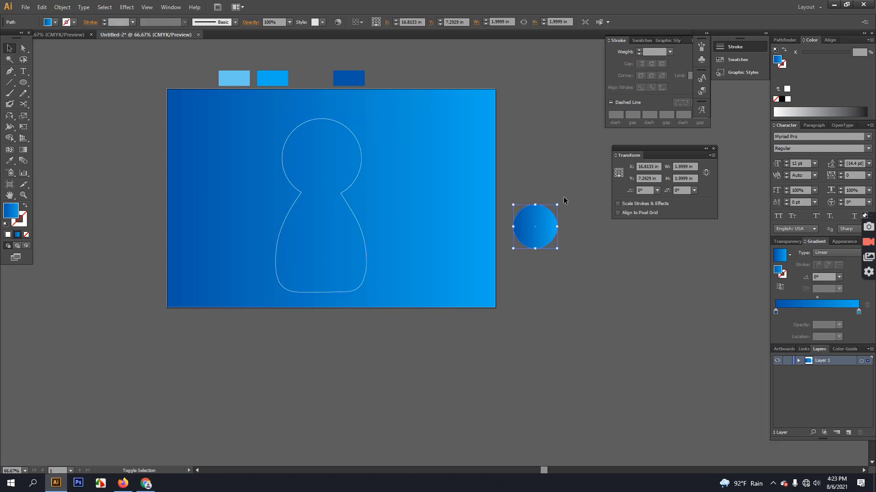
Shrink the circle to 1.5 in, move it up, and give it a top-to-bottom gradient.
left_click_drag(556, 205, 551, 210)
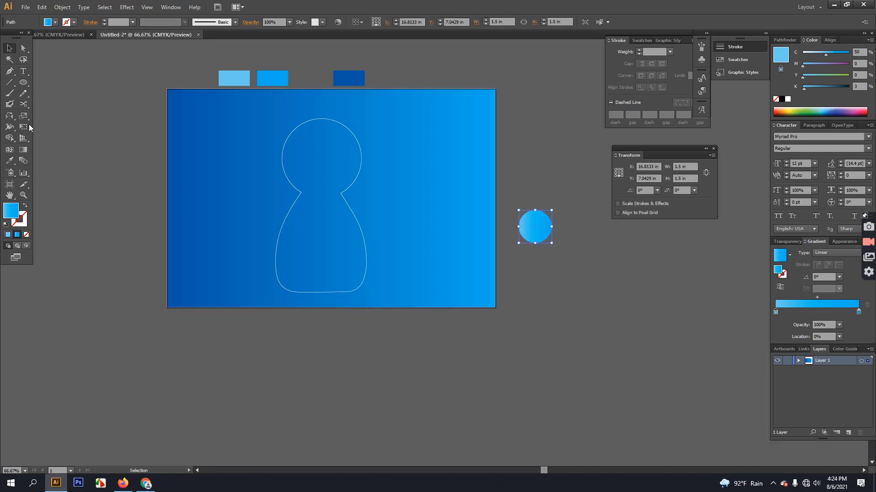
left_click(22, 152)
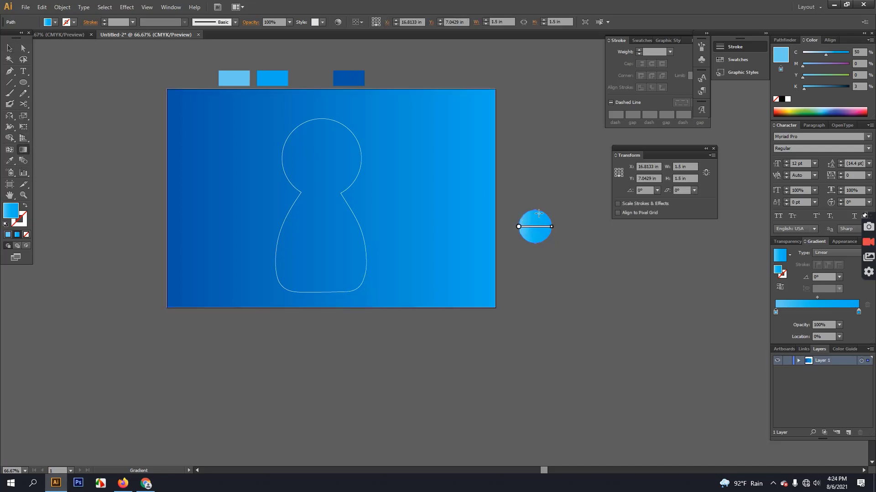
left_click_drag(536, 214, 532, 264)
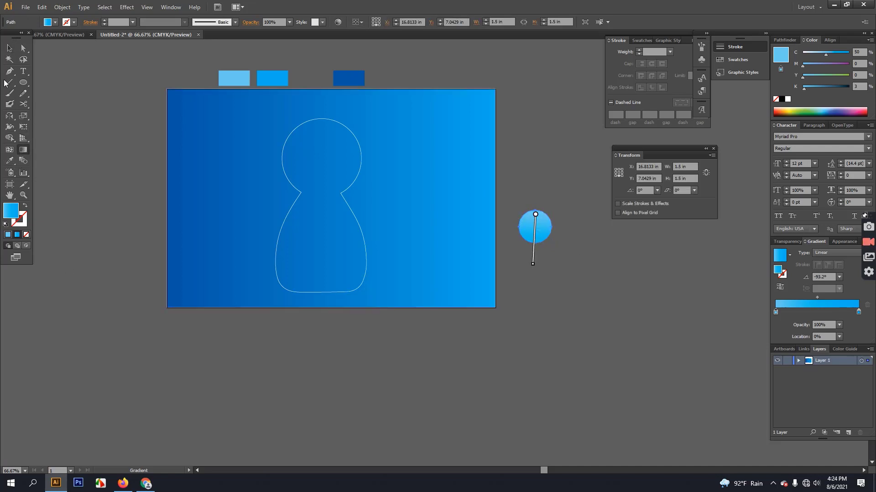
left_click(9, 48)
left_click(227, 185)
left_click_drag(538, 228, 533, 173)
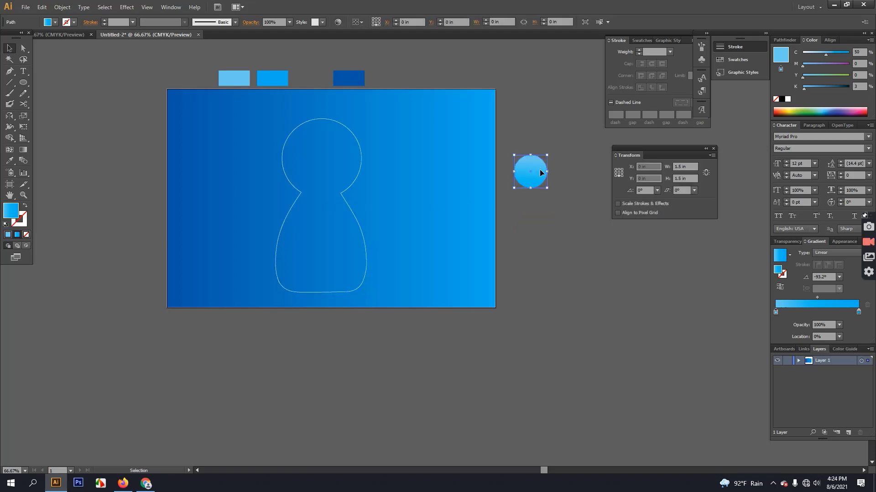
left_click(23, 149)
left_click_drag(530, 138, 532, 196)
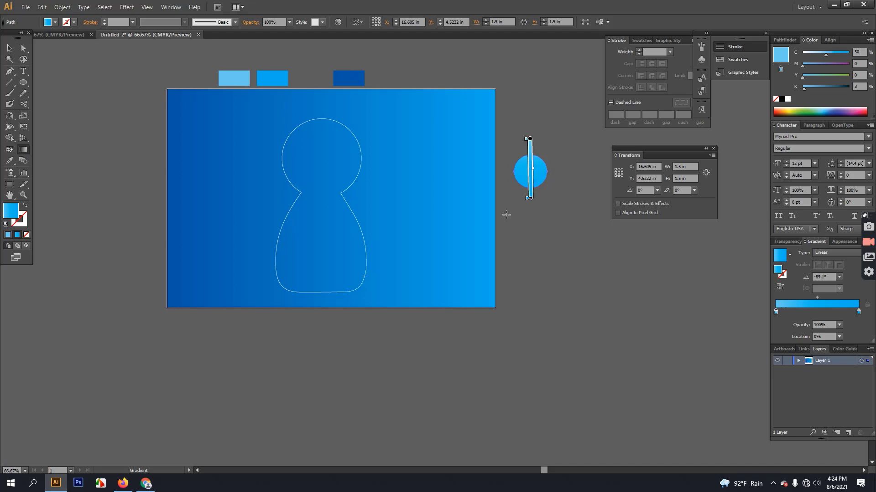
left_click(10, 48)
left_click(109, 82)
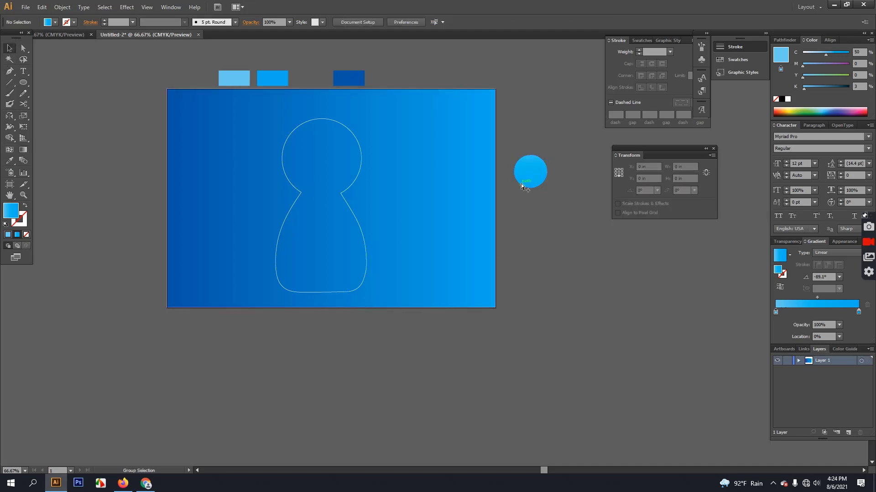
Shift the circle's gradient midpoint to 64.52% to widen the light top.
scroll(520, 184, "up", 3)
scroll(583, 131, "up", 2)
left_click_drag(581, 130, 318, 215)
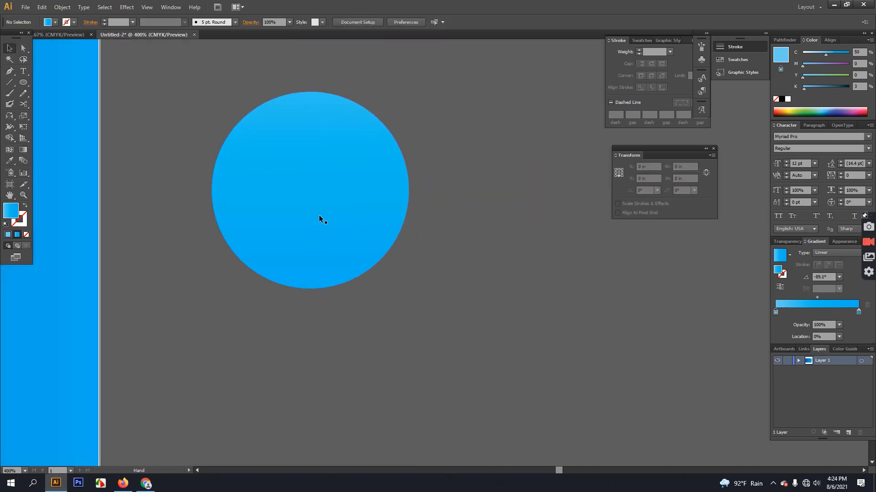
key("ctrl+a")
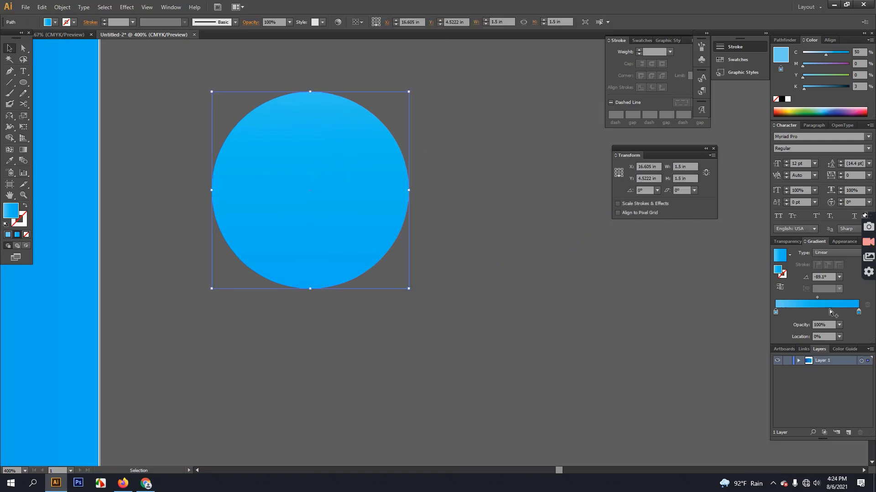
mouse_move(814, 299)
left_mouse_down()
mouse_move(803, 299)
mouse_move(841, 298)
mouse_move(829, 299)
left_mouse_up()
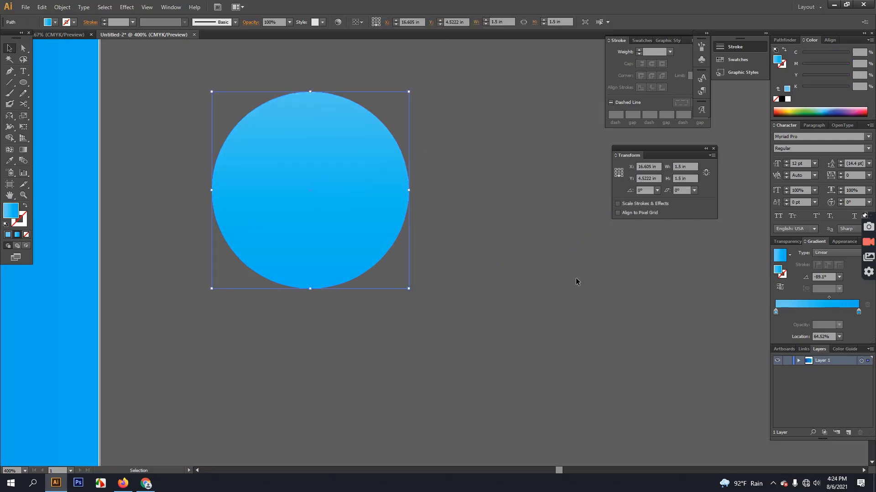
left_click(516, 264)
Place an identical copy of the circle straight below the original.
scroll(516, 266, "down", 4)
left_click_drag(504, 395, 583, 277)
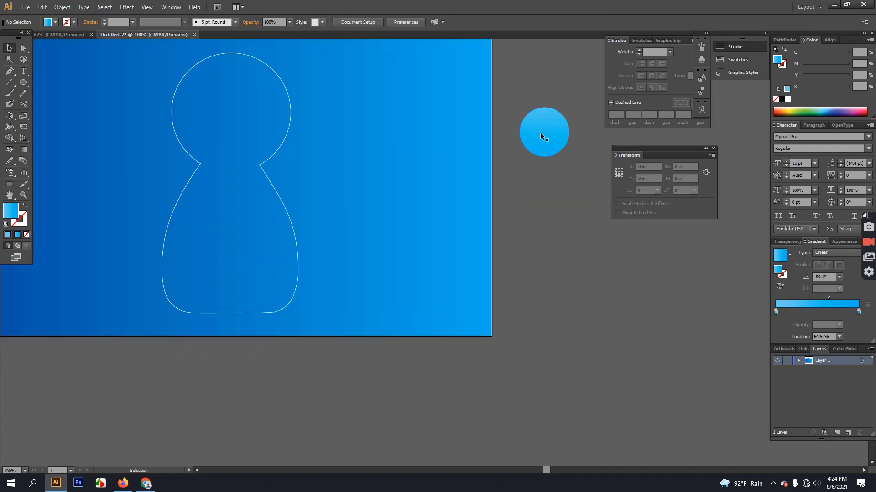
left_click_drag(540, 132, 534, 305)
left_click_drag(540, 357, 540, 352)
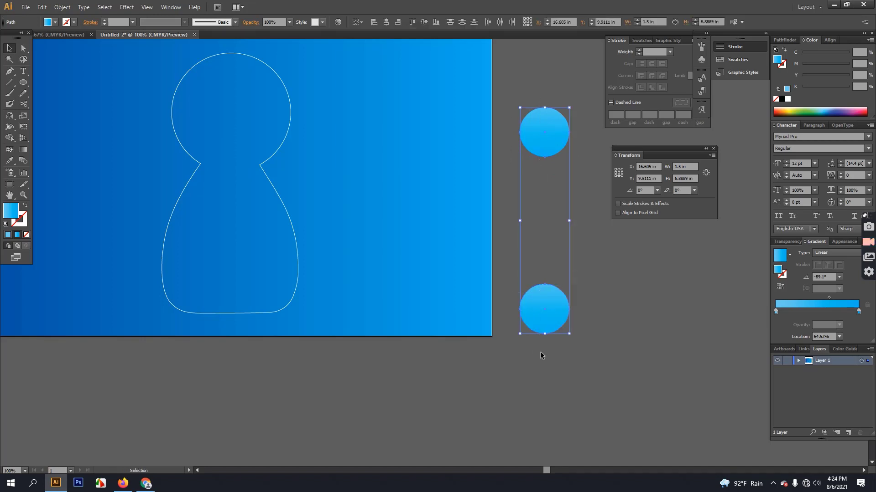
left_click(639, 232)
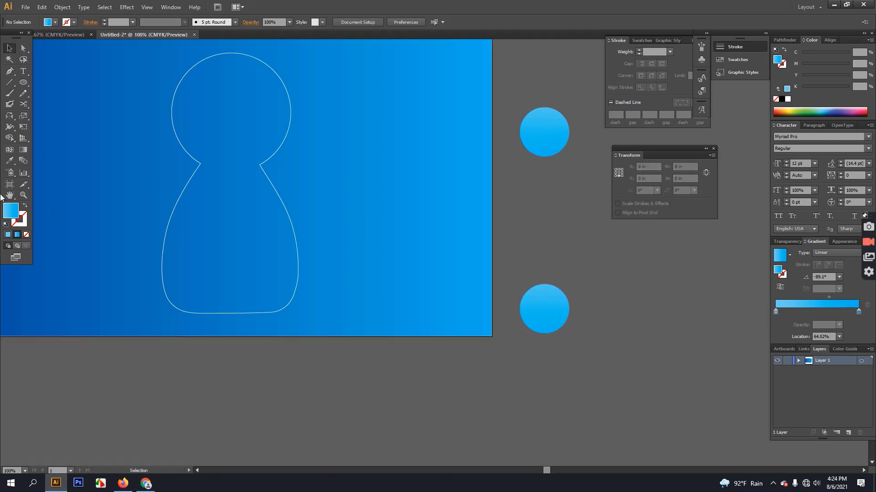
Blend the two circles, setting Blend Options spacing to Specified Distance 0.06 in.
left_click(24, 161)
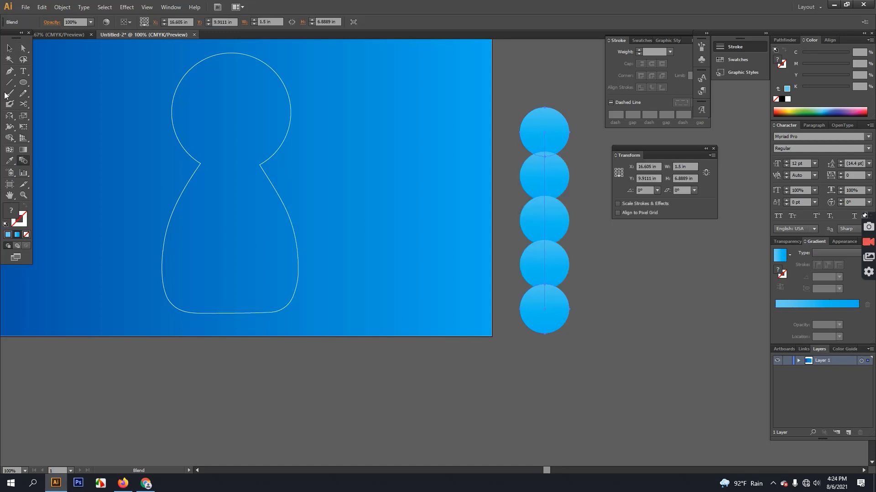
left_click(62, 7)
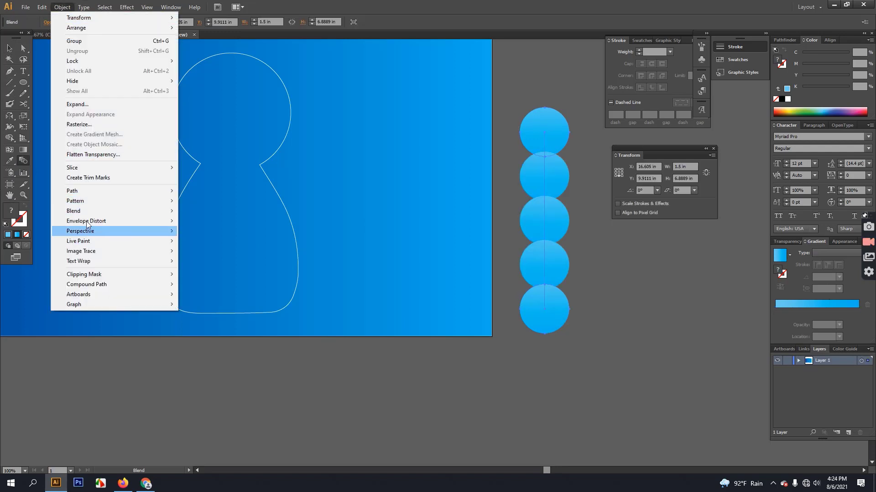
mouse_move(91, 211)
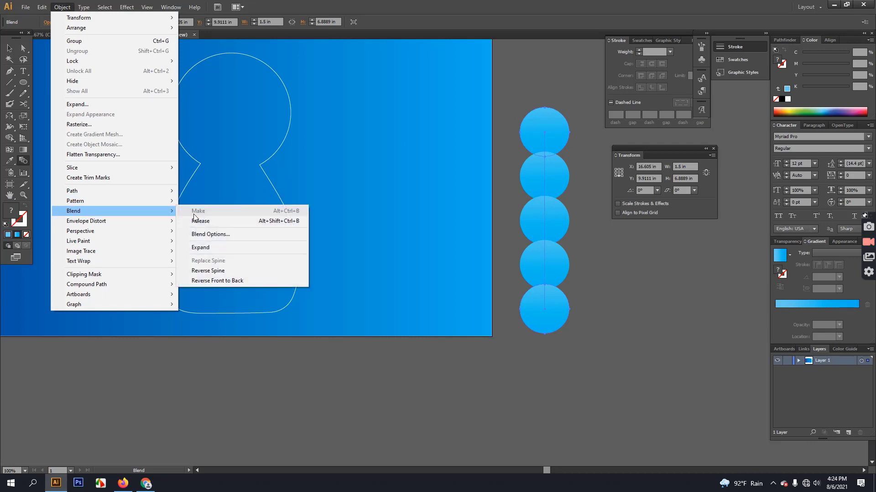
left_click(221, 235)
left_click(612, 215)
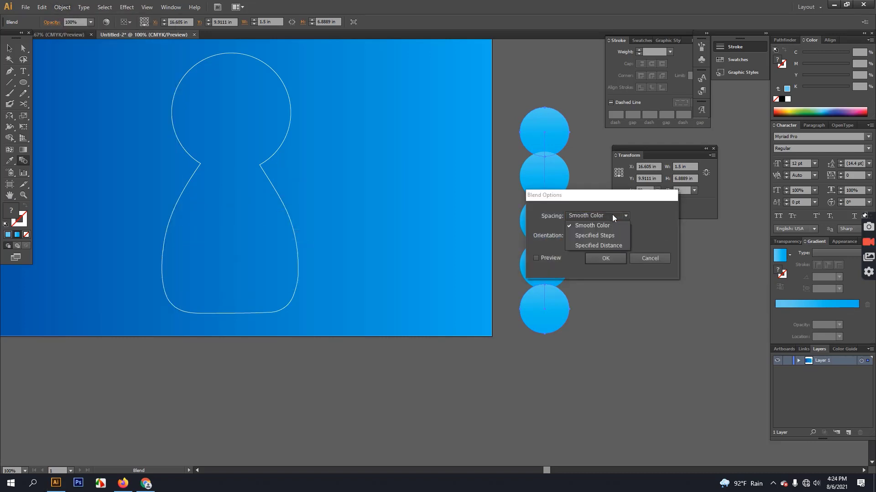
left_click(549, 259)
left_click(621, 217)
left_click(608, 246)
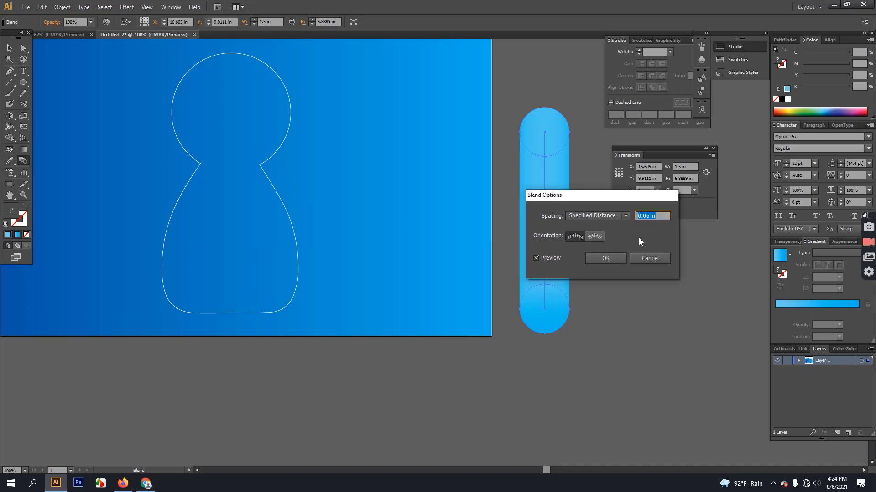
left_click(611, 261)
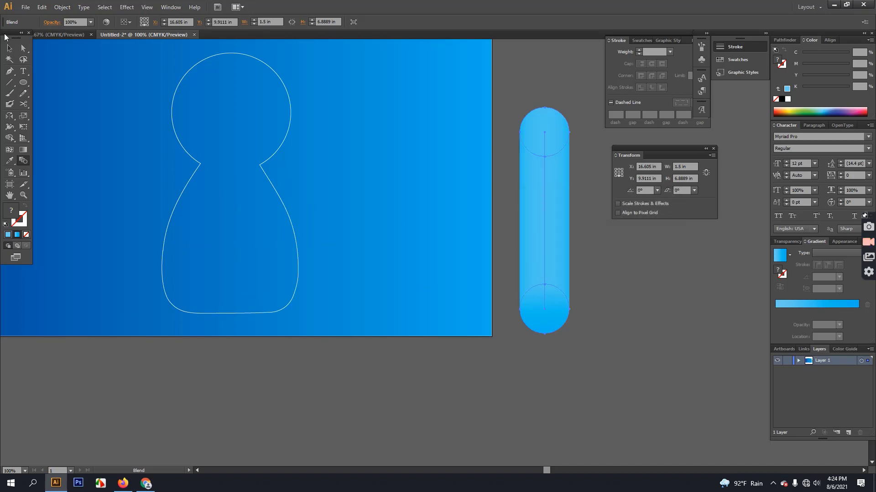
left_click(9, 48)
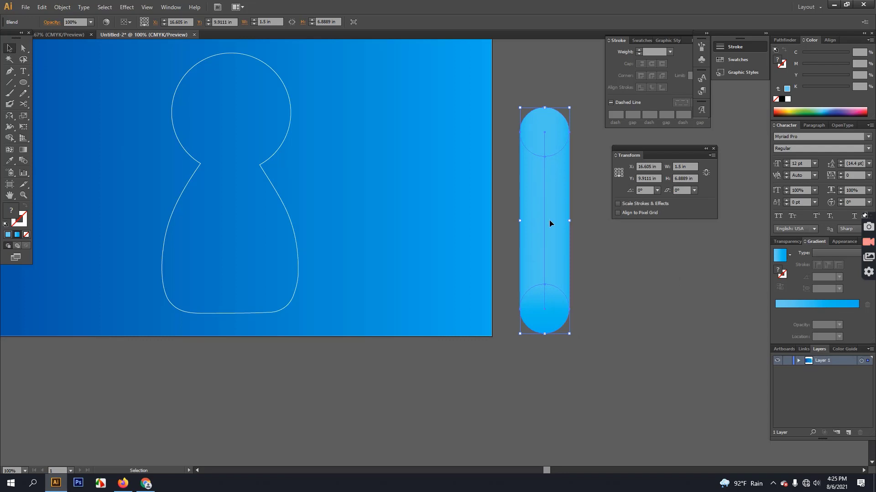
Replace the capsule blend's spine with the cat outline so the tube follows the figure.
left_click(292, 229, "shift")
left_click(62, 6)
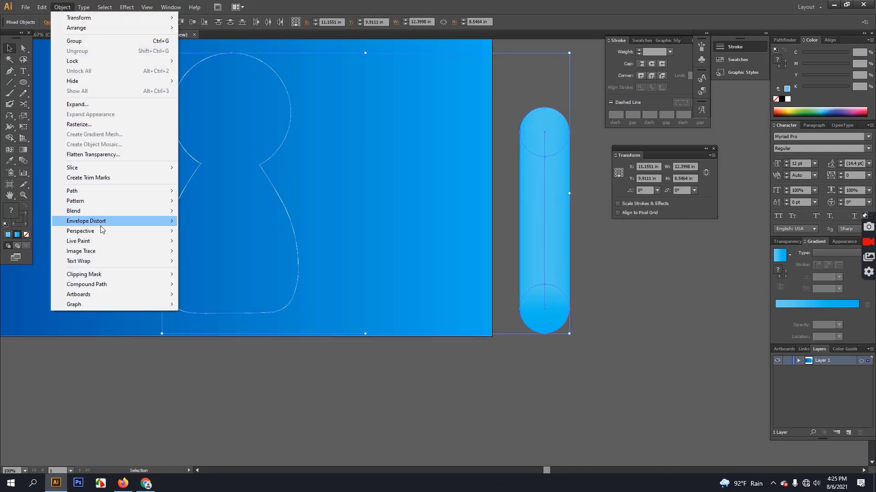
mouse_move(105, 214)
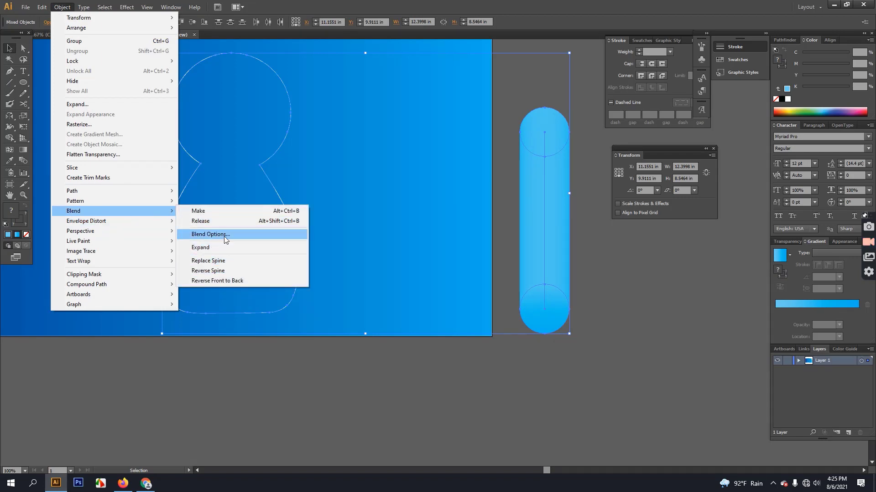
left_click(228, 261)
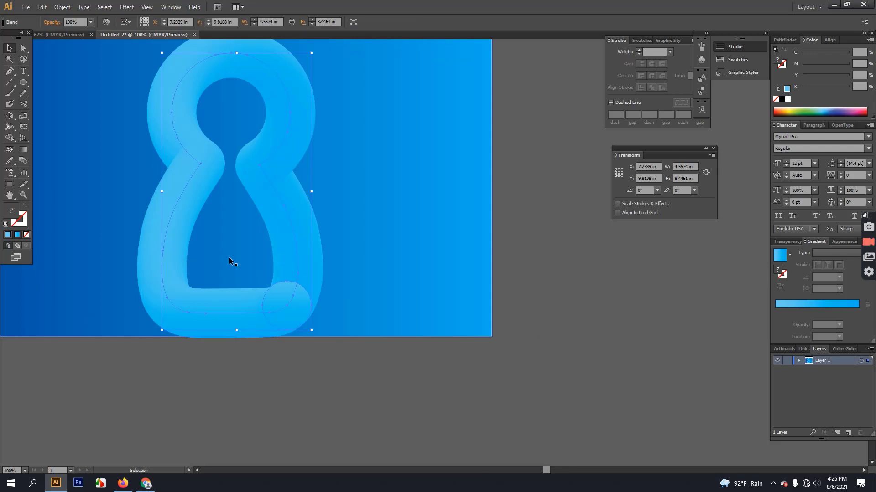
scroll(255, 242, "down", 2)
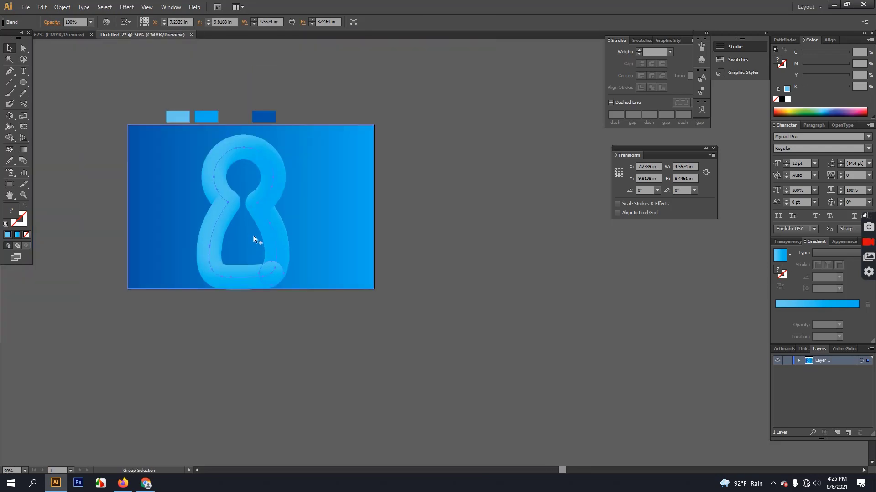
scroll(254, 236, "up", 1)
Move the furry figure to the right of the artboard and recentre the view on it.
left_click_drag(302, 225, 582, 269)
left_click_drag(438, 231, 246, 234)
left_click(519, 238)
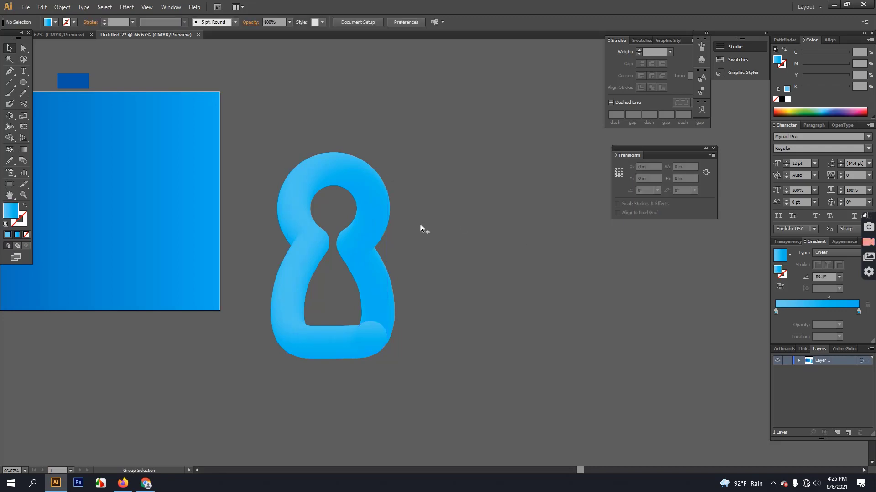
Start the tail with the Pen tool, placing curved anchors out from the figure's bottom-right.
scroll(420, 227, "down", 1)
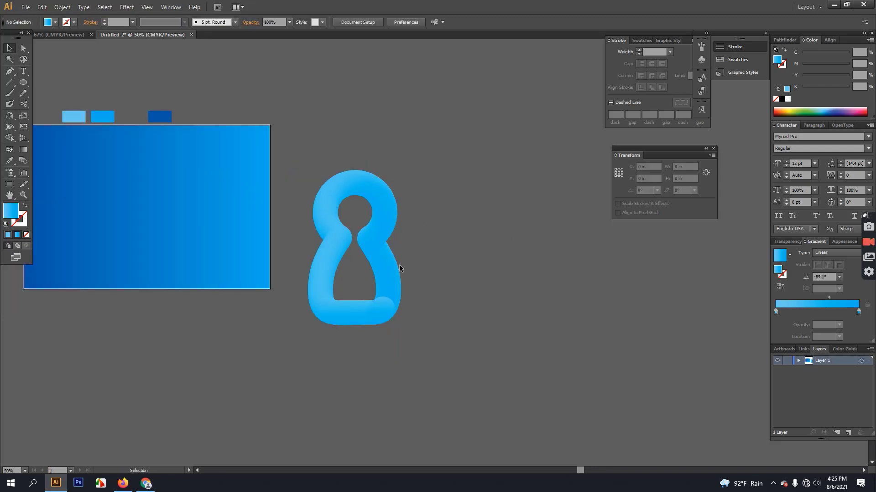
left_click(9, 71)
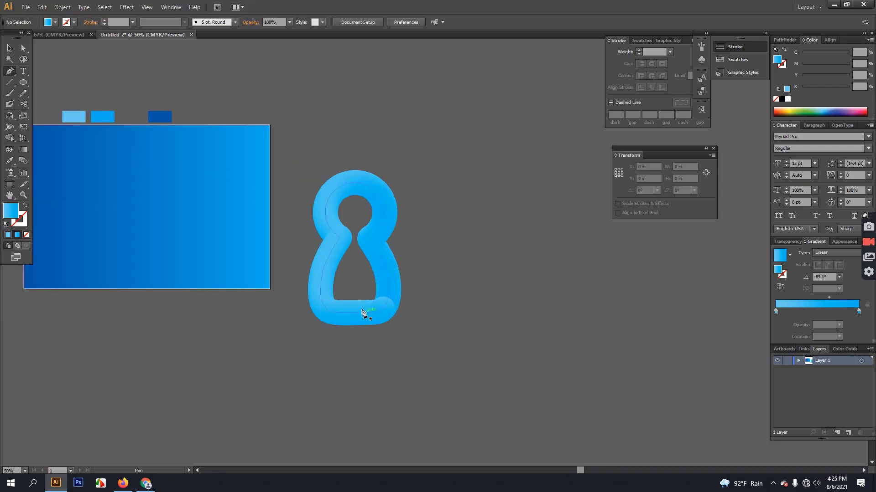
left_click(392, 322)
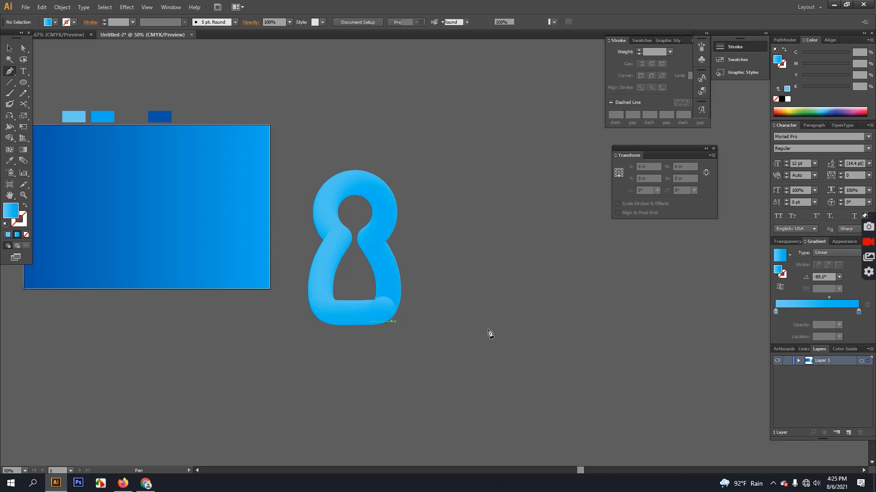
key("ctrl+minus")
left_click(244, 304)
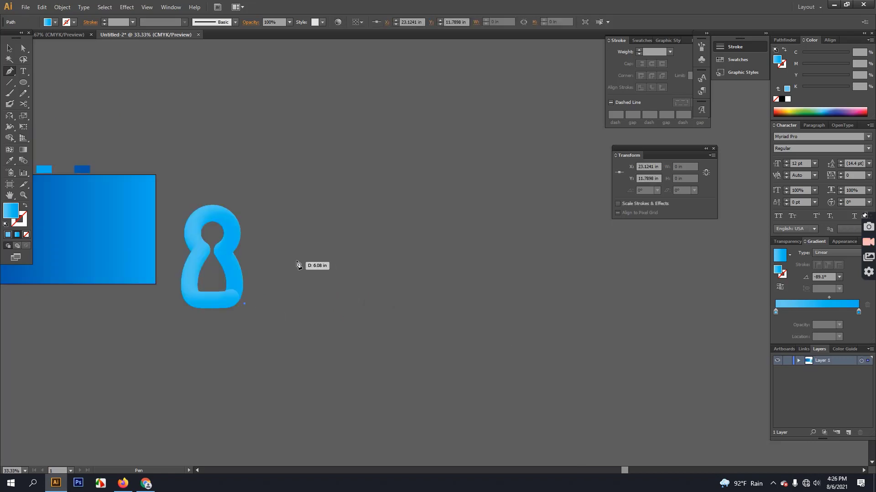
left_click_drag(297, 257, 309, 206)
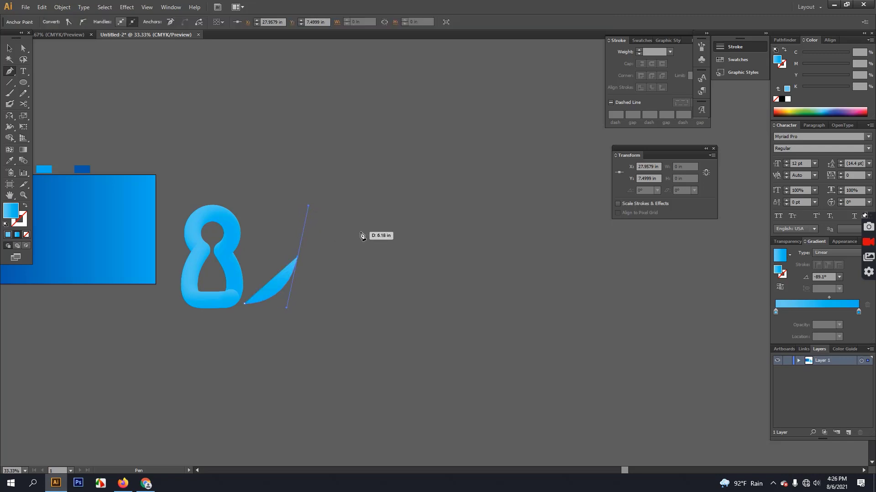
left_click_drag(362, 235, 361, 235)
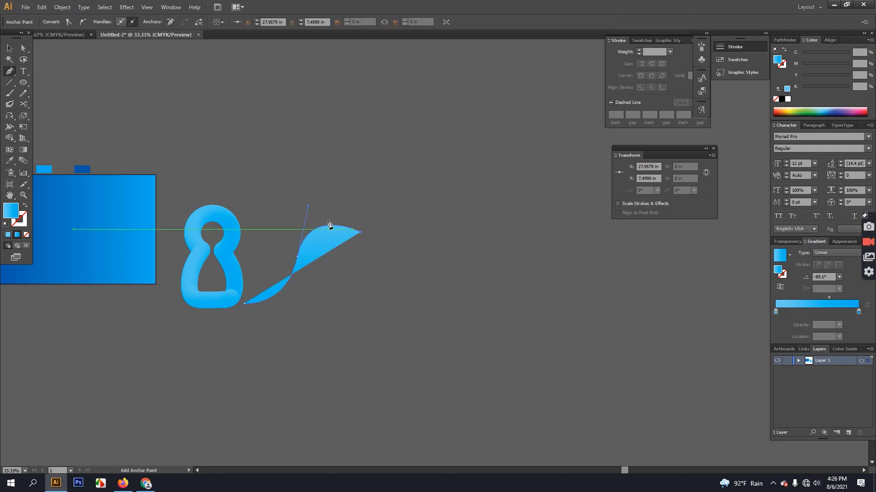
left_click_drag(308, 205, 318, 206)
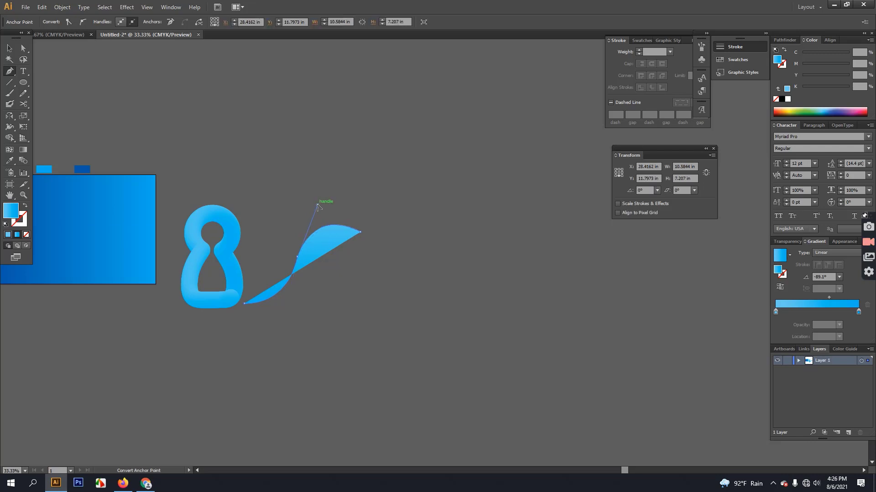
left_click_drag(374, 253, 379, 268)
Undo the last two tail points and redraw the arching top of the tail curve.
scroll(356, 262, "up", 2)
key("ctrl+z")
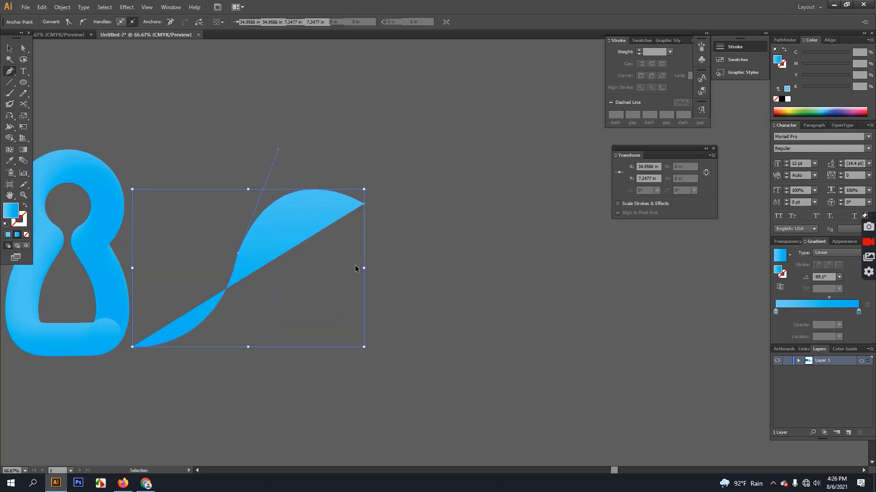
key("ctrl+z")
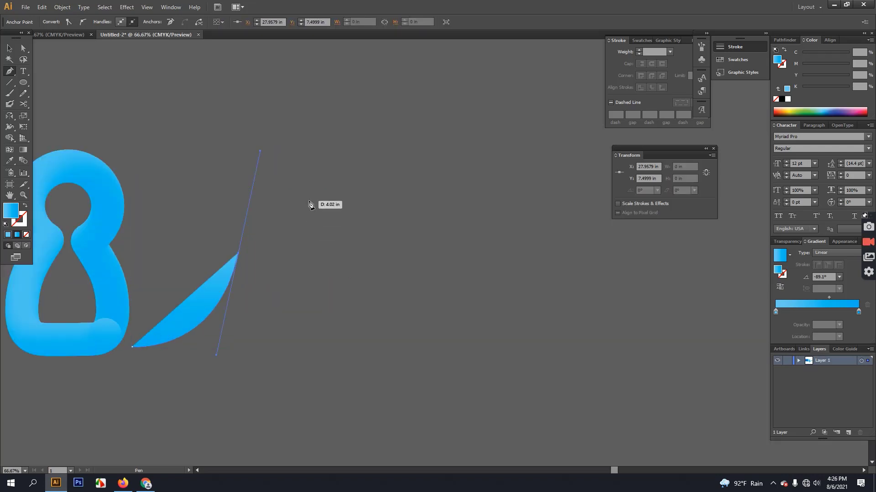
left_click(308, 200)
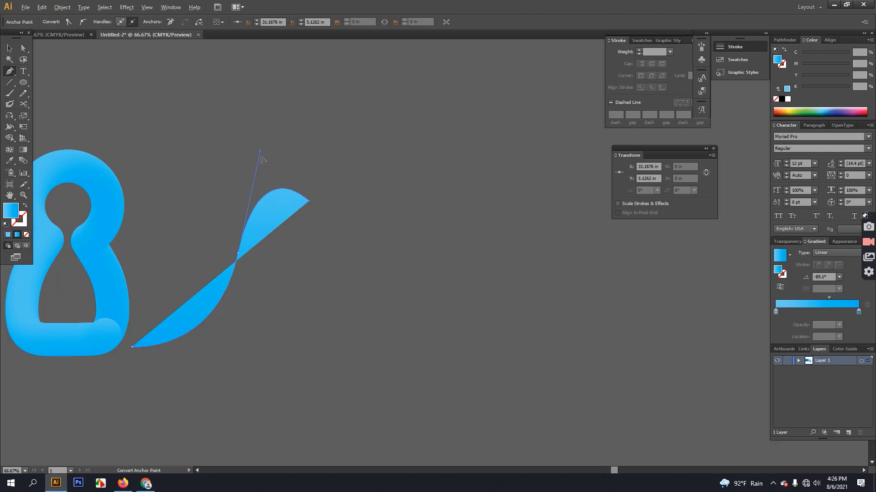
left_click_drag(260, 152, 266, 163)
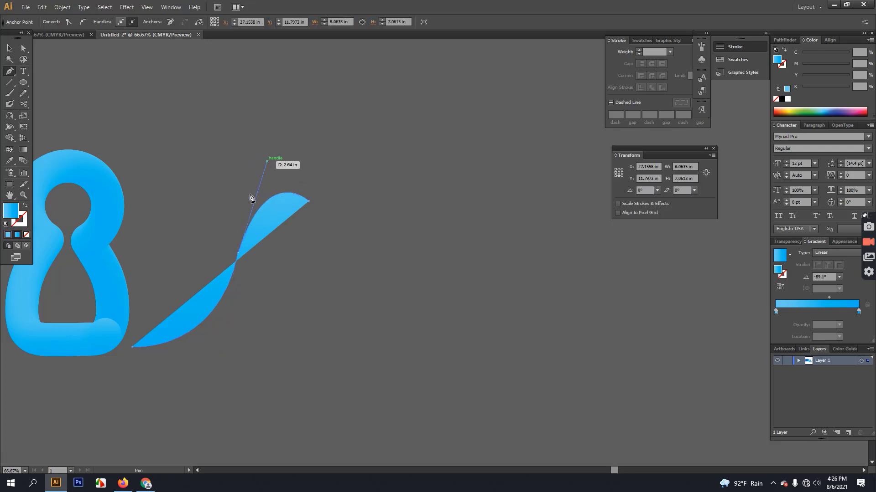
scroll(227, 269, "up", 3)
scroll(227, 268, "down", 3)
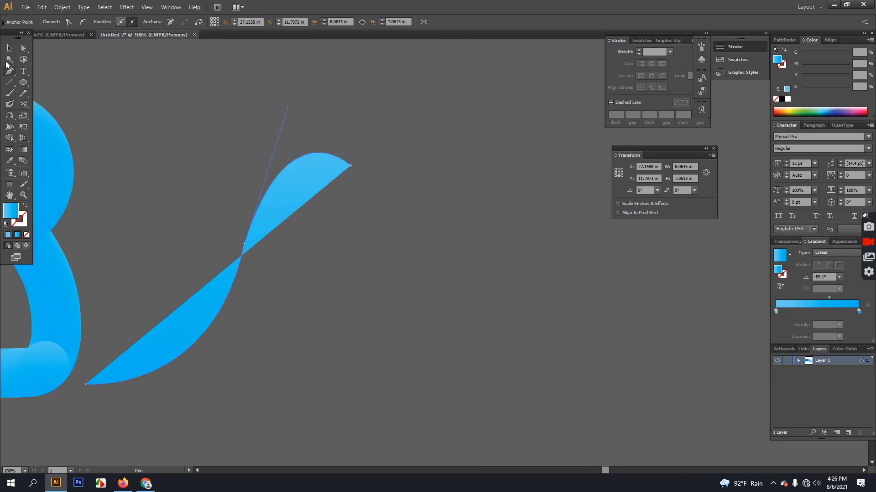
Make the tail stroke-only with no fill and refine its upper bend and open end.
left_click(26, 207)
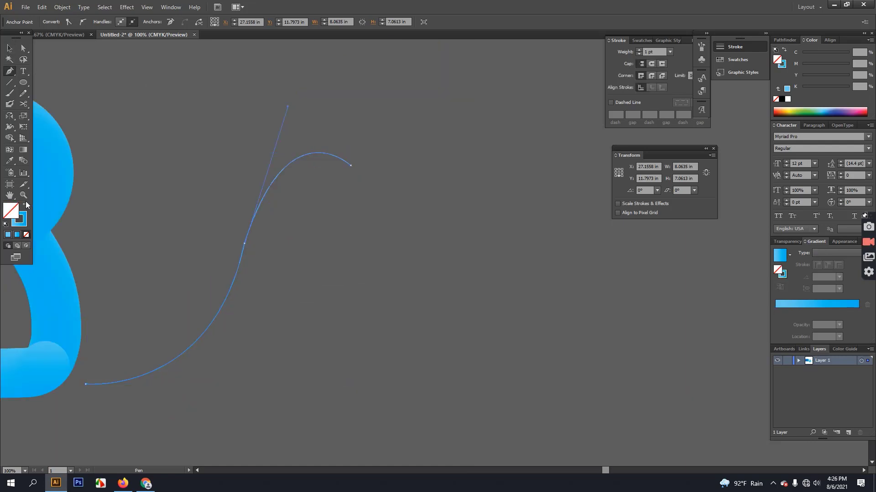
scroll(280, 226, "up", 2)
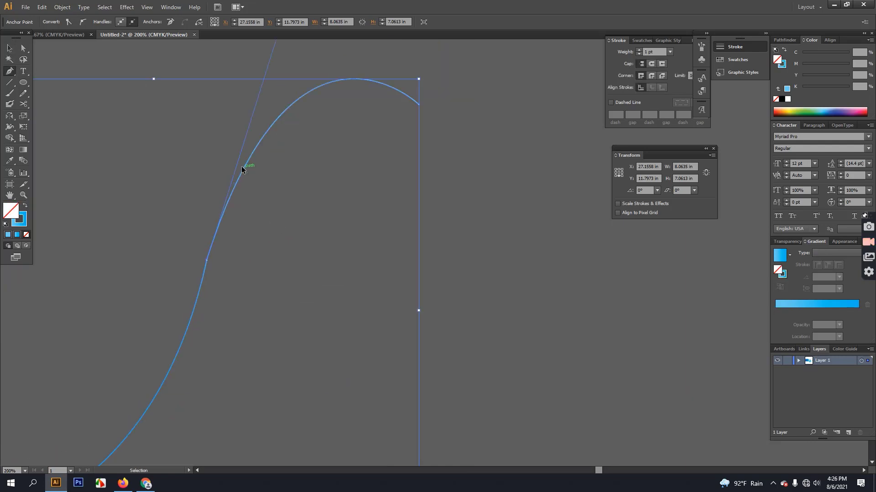
scroll(360, 244, "down", 2)
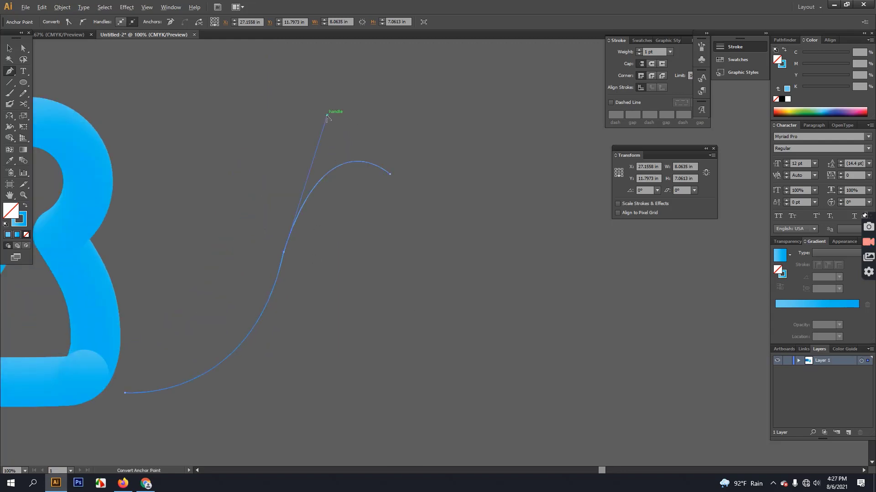
left_click_drag(327, 117, 309, 126)
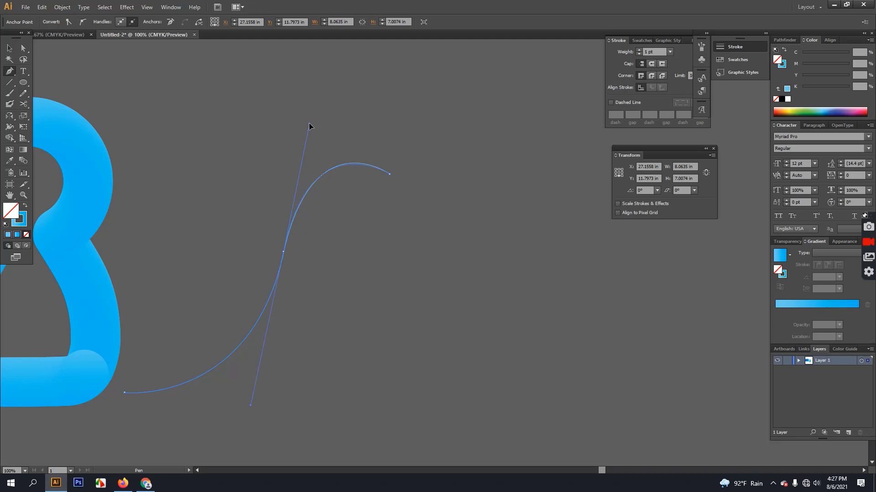
left_click(390, 175)
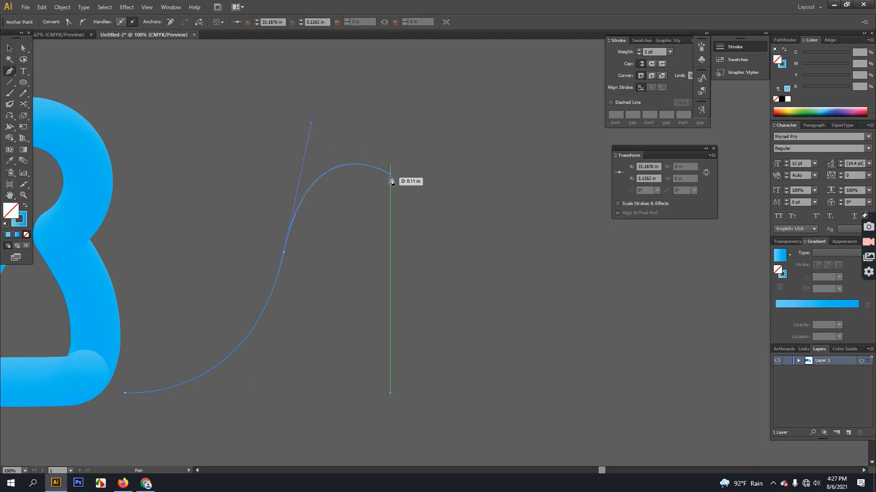
key("ctrl")
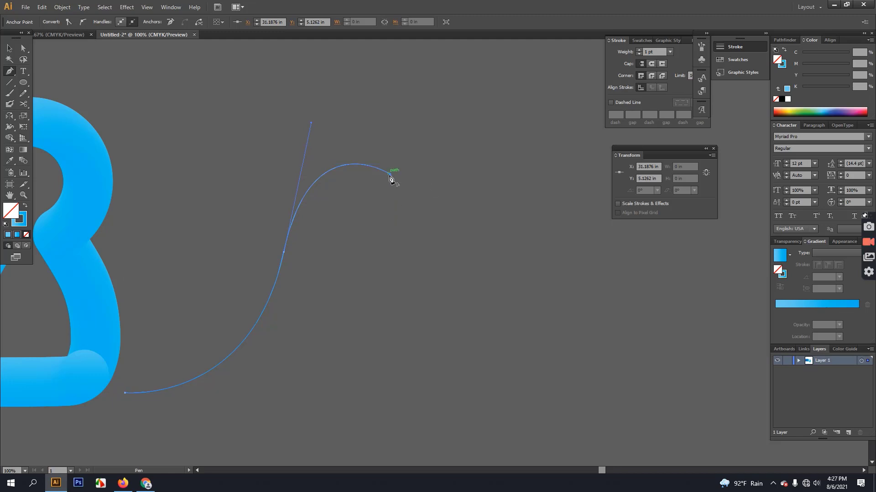
left_click(390, 174)
left_click_drag(398, 208, 392, 232)
key("ctrl+z")
left_click(8, 43)
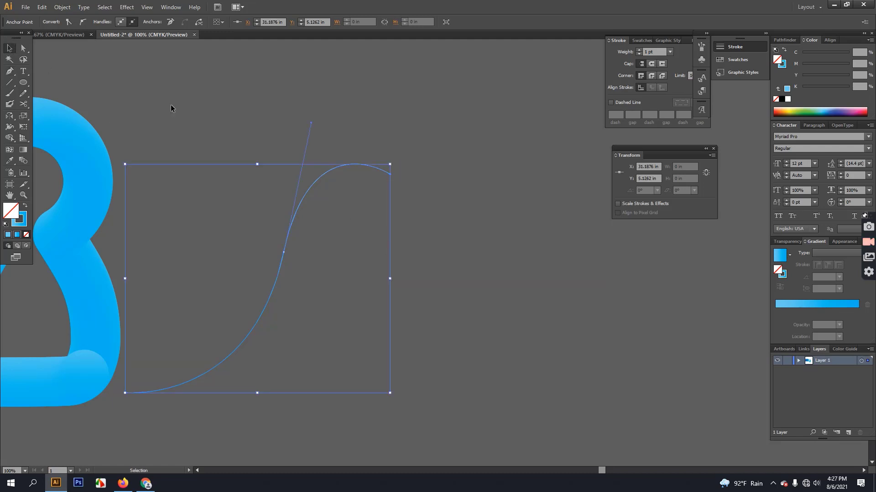
left_click(250, 309)
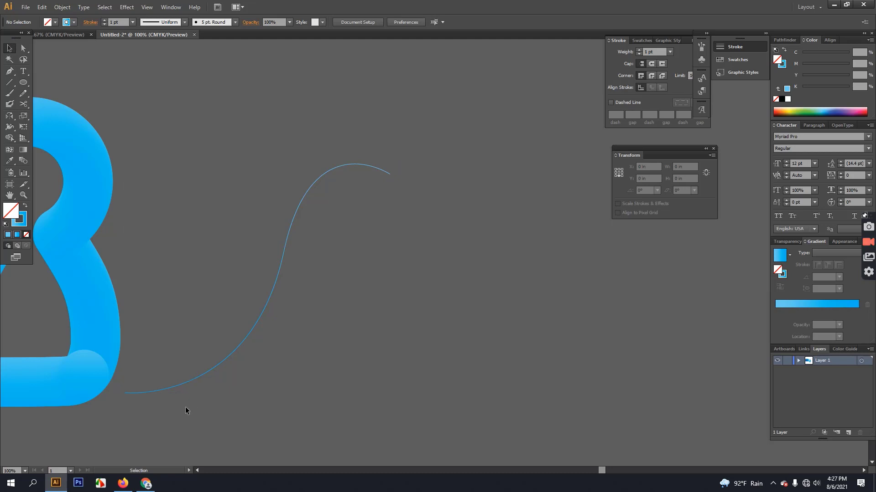
Duplicate the blended body beside it and replace the copy's spine with the tail curve.
left_click_drag(238, 403, 333, 349)
left_click(196, 274)
left_click_drag(191, 272, 581, 360, "alt")
left_click_drag(485, 313, 482, 311)
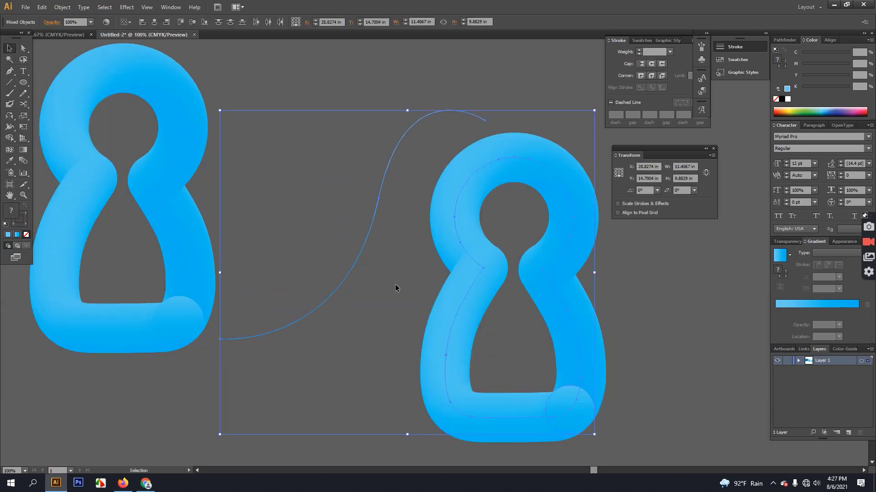
left_click(62, 7)
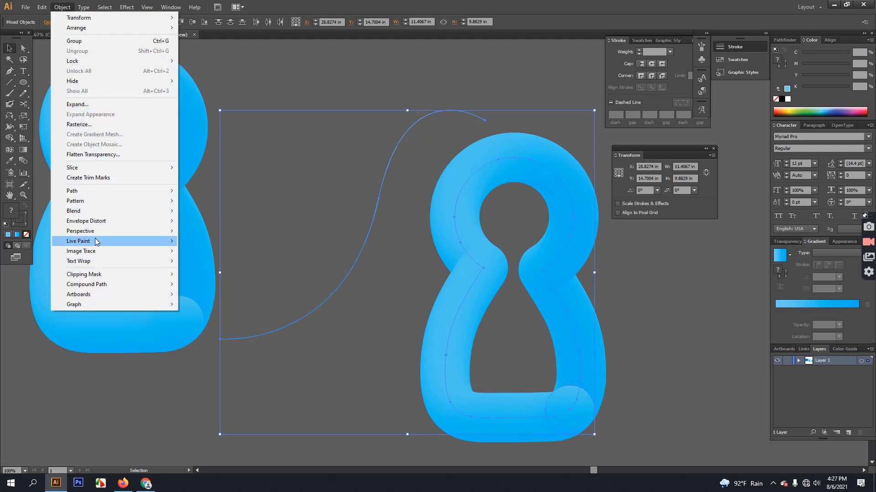
mouse_move(93, 221)
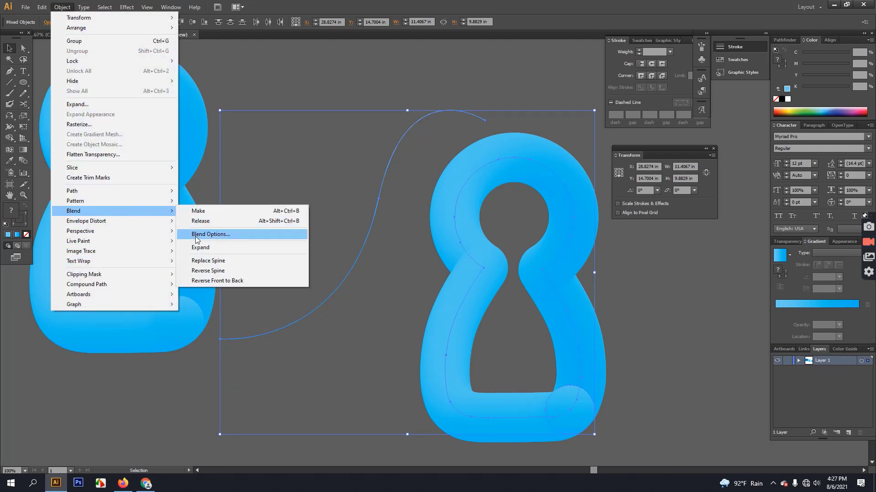
left_click(213, 260)
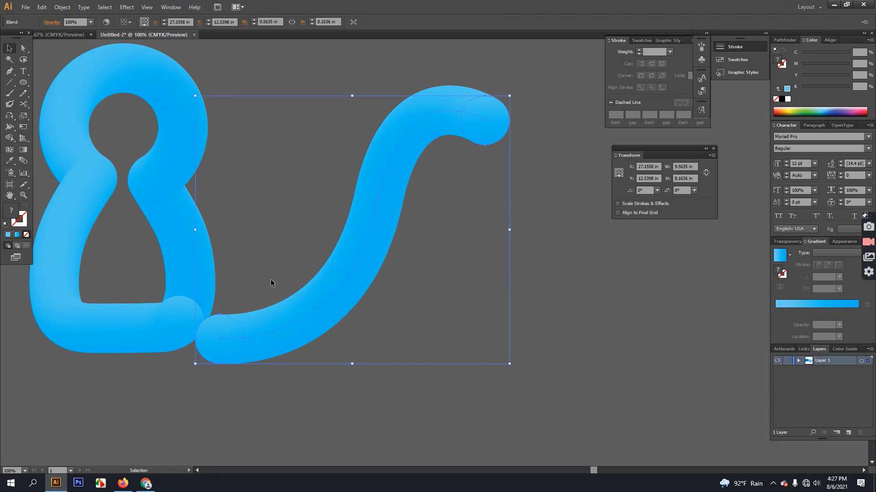
Shrink the circle at the tail's base by selecting it inside the blend.
left_click(24, 49)
left_click(226, 352)
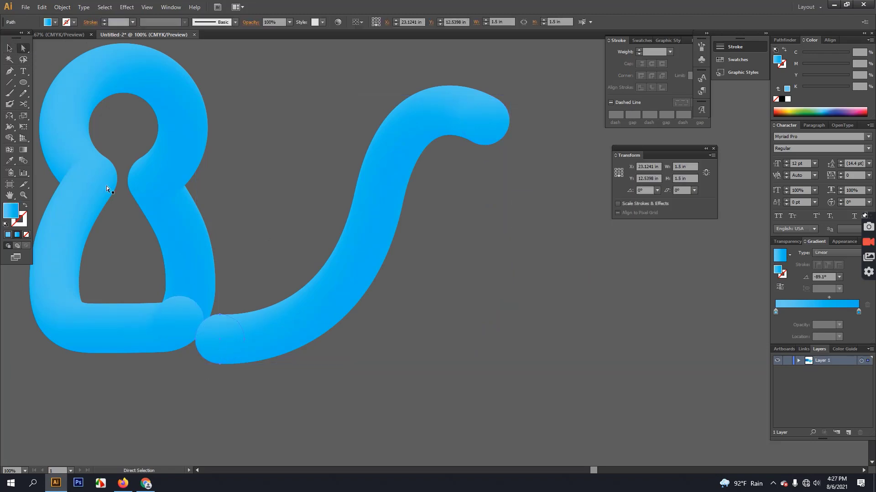
left_click(11, 50)
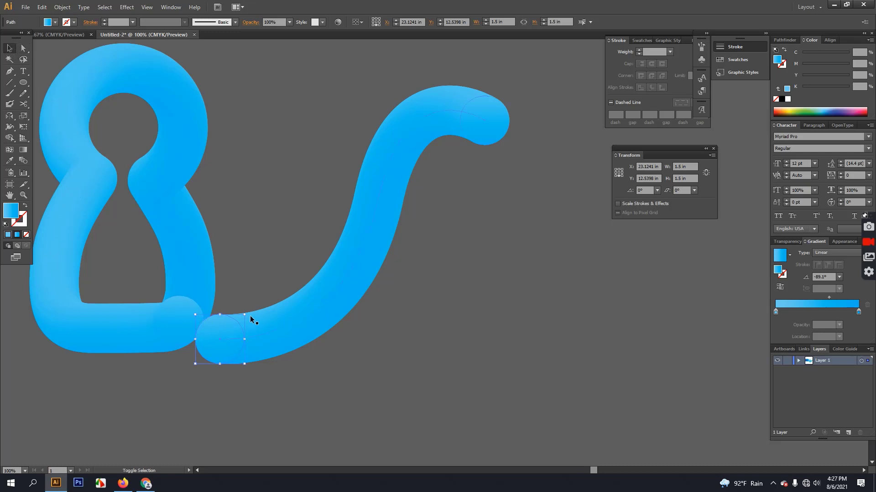
left_click_drag(244, 315, 239, 321)
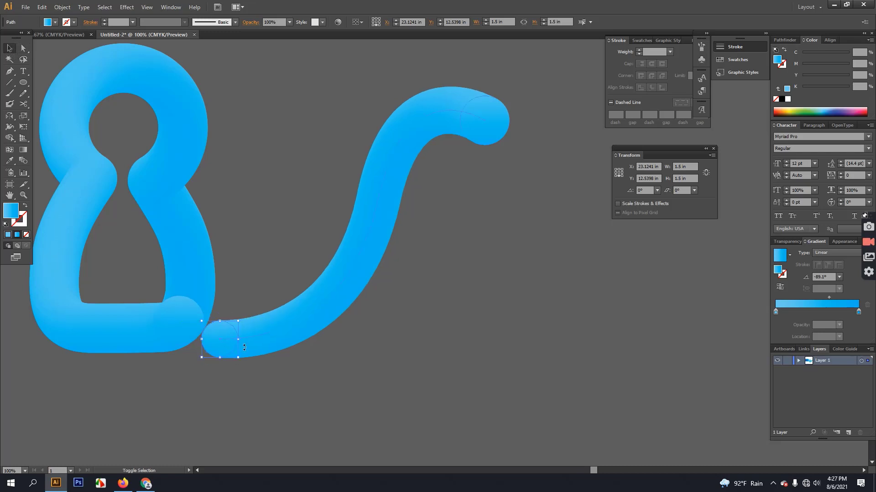
Shrink the tail's tip circle to about 0.61 in so the tail tapers to a point.
left_click(495, 122)
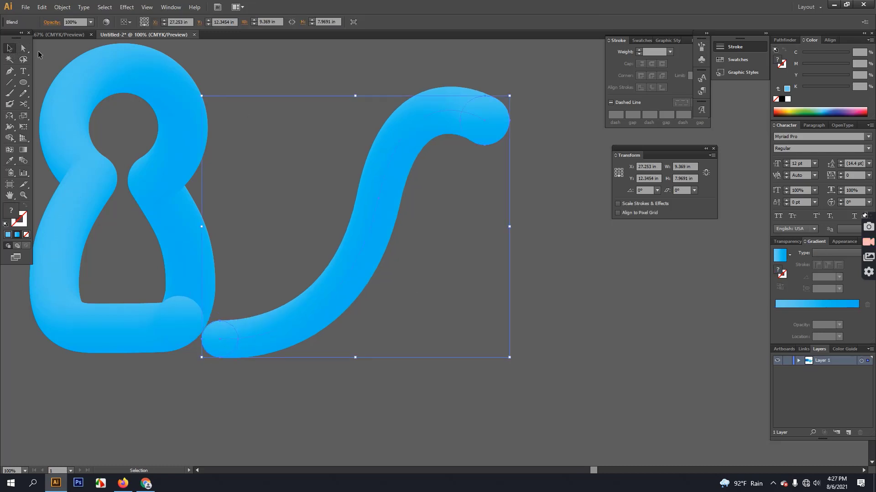
key("a")
left_click(504, 121)
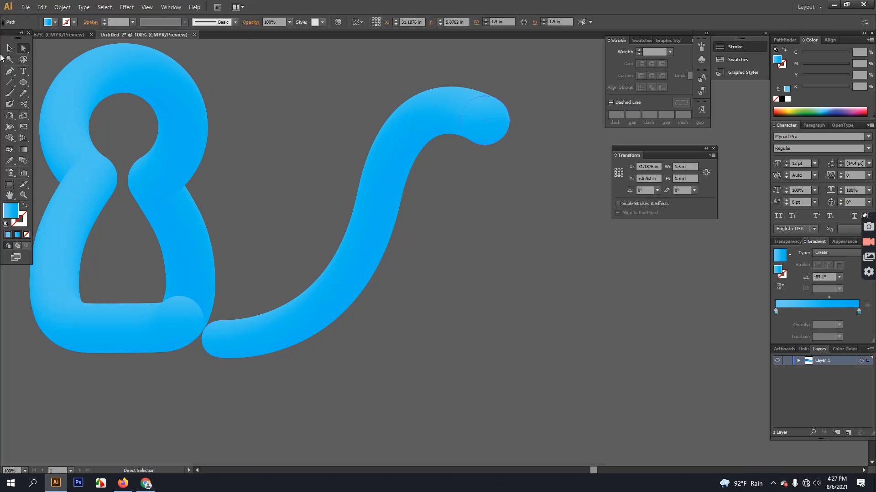
left_click(10, 48)
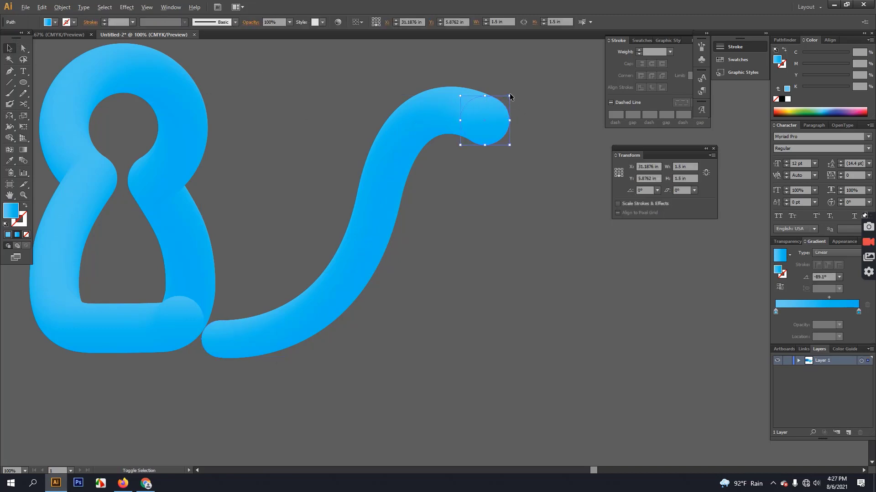
left_click_drag(509, 96, 498, 109)
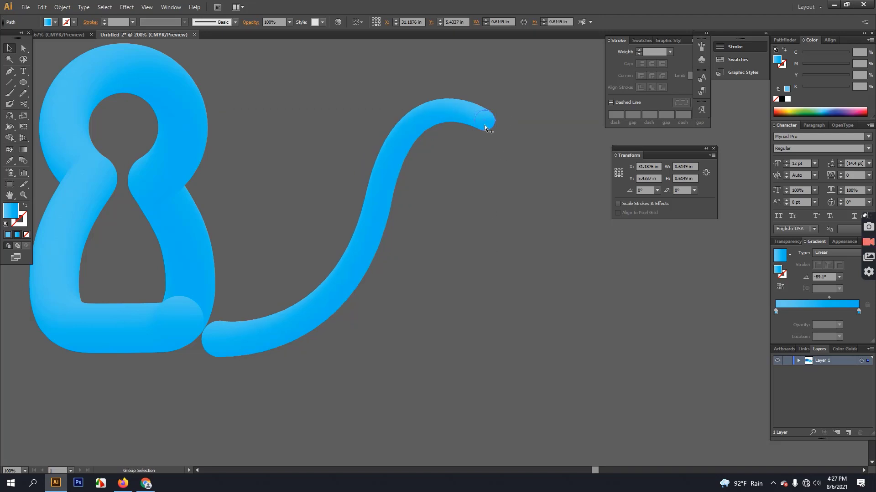
scroll(485, 125, "up", 3)
left_click_drag(512, 83, 507, 89)
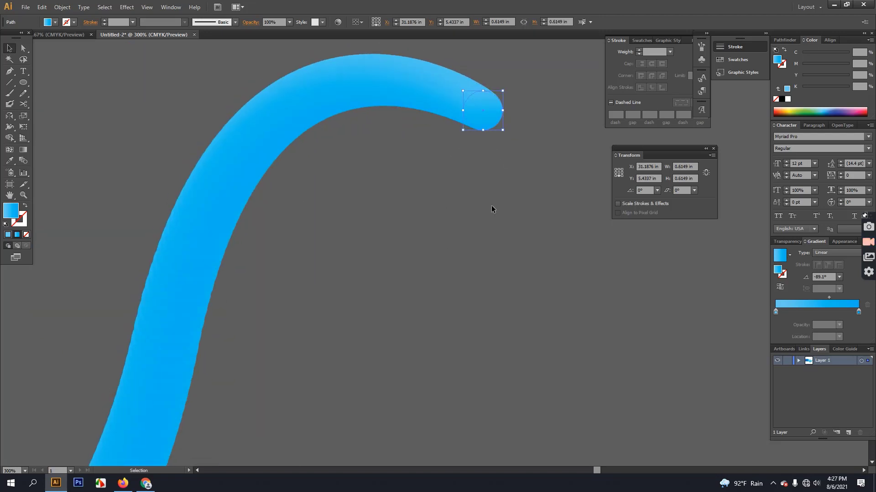
left_click(469, 220)
scroll(467, 220, "down", 4)
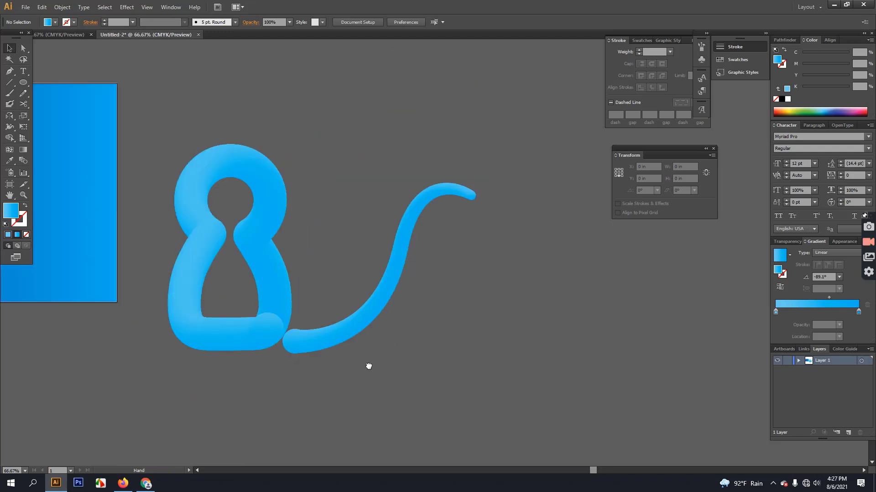
Move the tail blend so it starts at the bottom-right end of the body.
left_click_drag(364, 367, 413, 352)
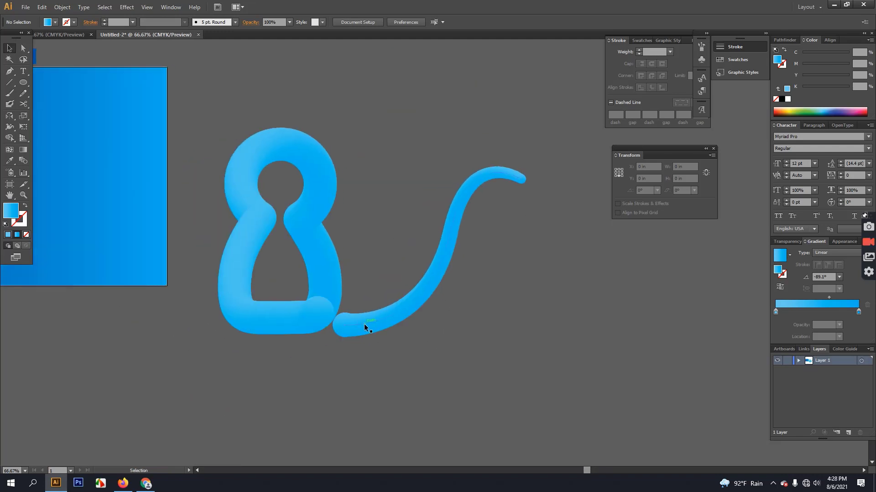
left_click_drag(364, 324, 343, 312)
left_click(345, 368)
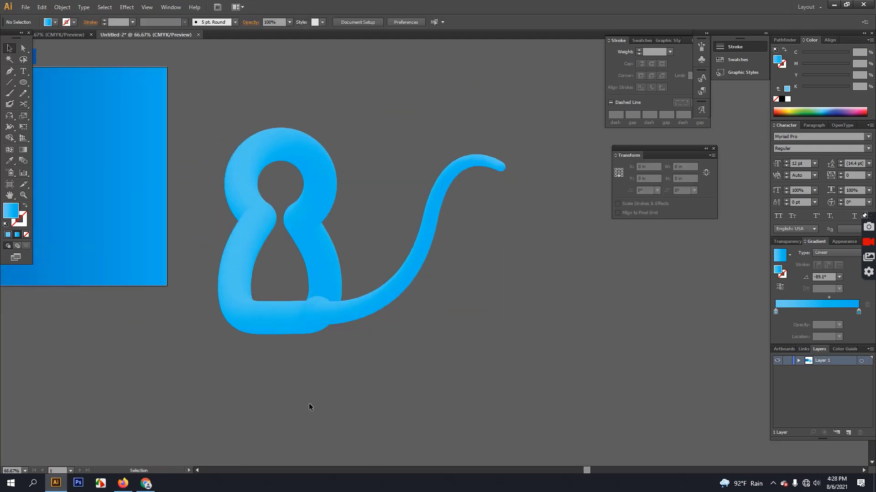
left_click(335, 305)
left_click(340, 426)
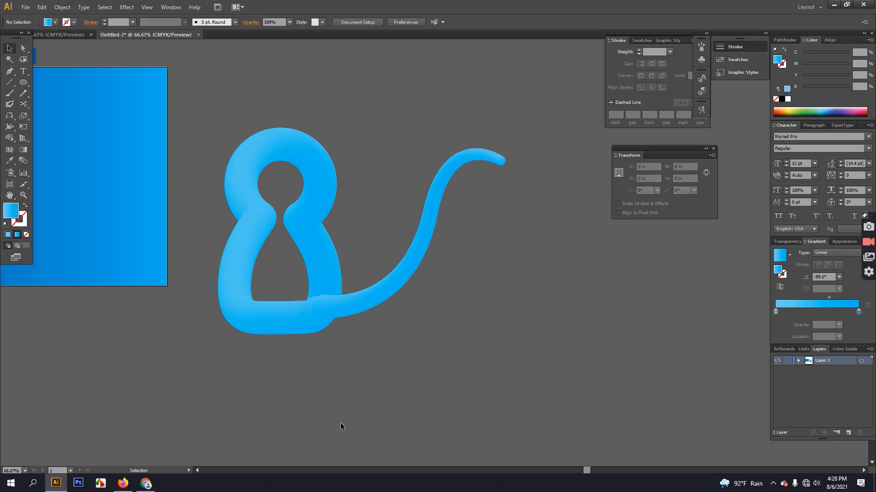
left_click_drag(350, 309, 426, 332)
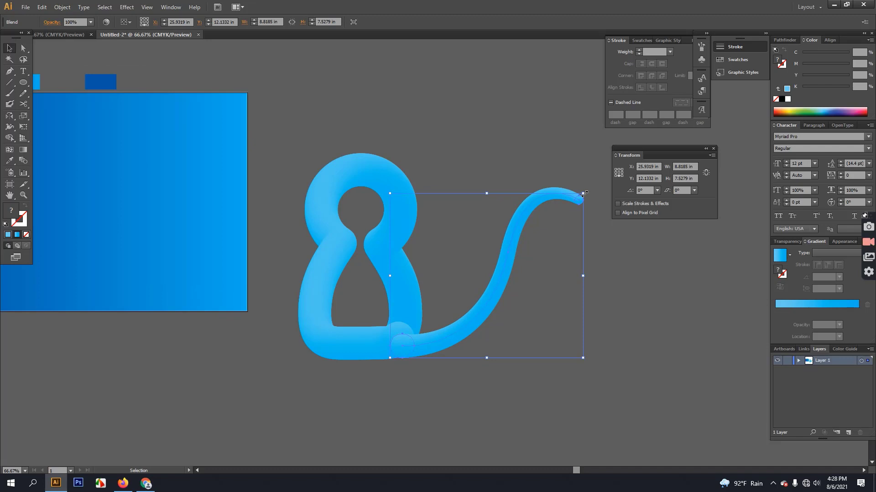
Squeeze the tail to about 7.69 in wide, view at 100%, and nudge it up slightly.
left_click_drag(583, 275, 542, 275)
left_click(606, 284)
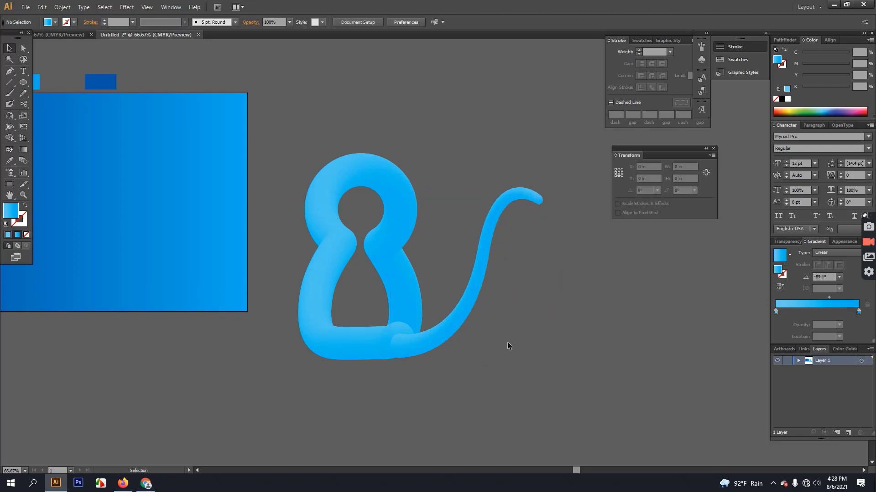
left_click(480, 278)
left_click(607, 369)
key("a")
key("ctrl+equal")
key("ctrl+equal")
key("ctrl+minus")
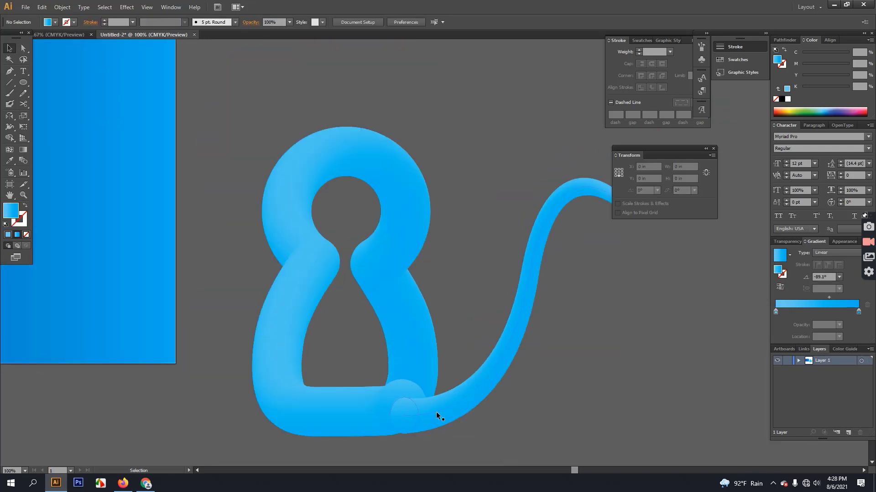
left_click_drag(436, 412, 439, 404)
left_click(543, 421)
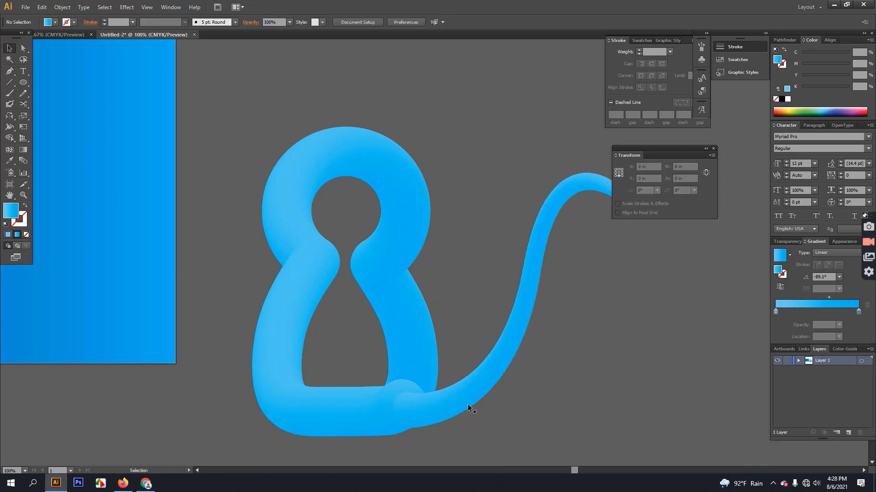
Draw a triangle beside the tail tip with the Polygon tool, then select the circle-and-triangles blend.
left_click(23, 82)
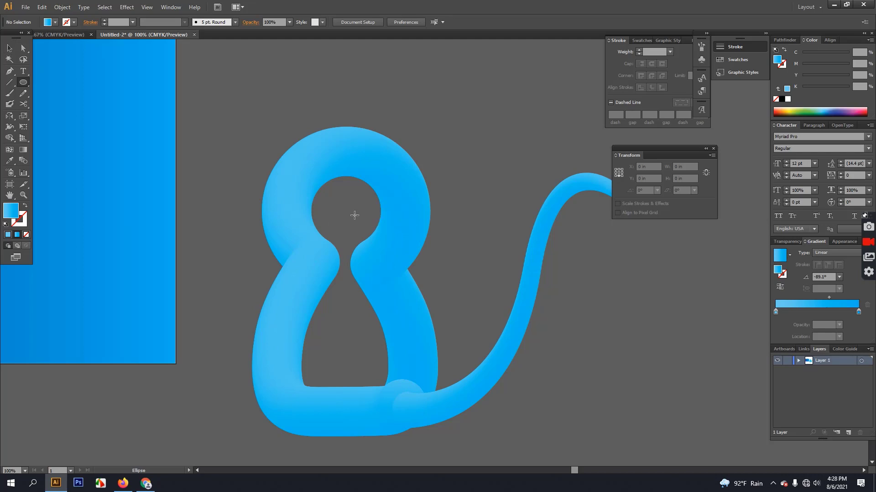
left_click(9, 47)
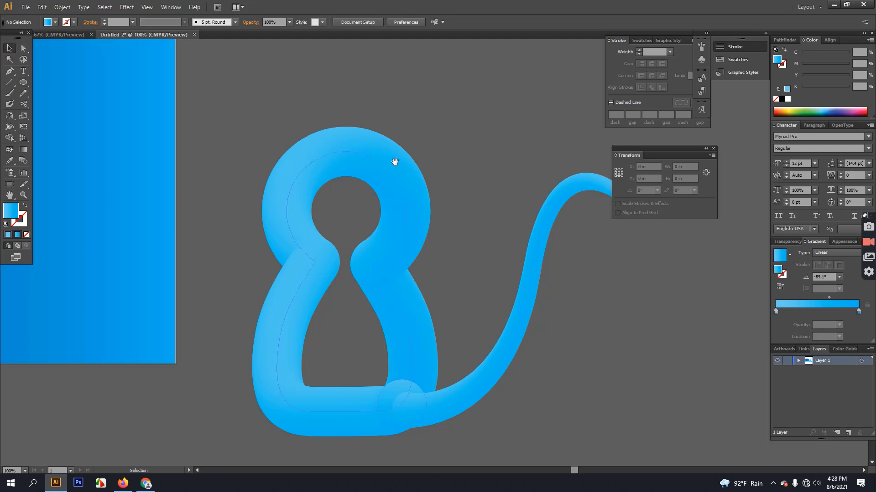
left_click_drag(395, 160, 187, 154)
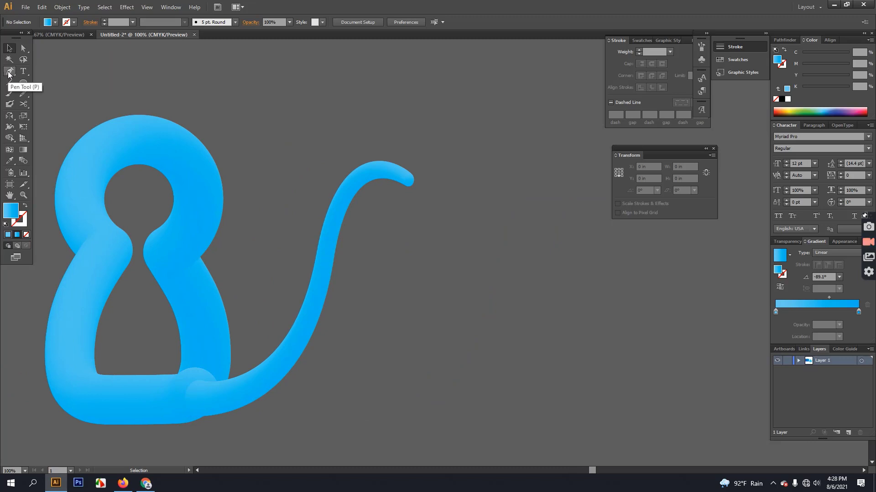
left_click(23, 82)
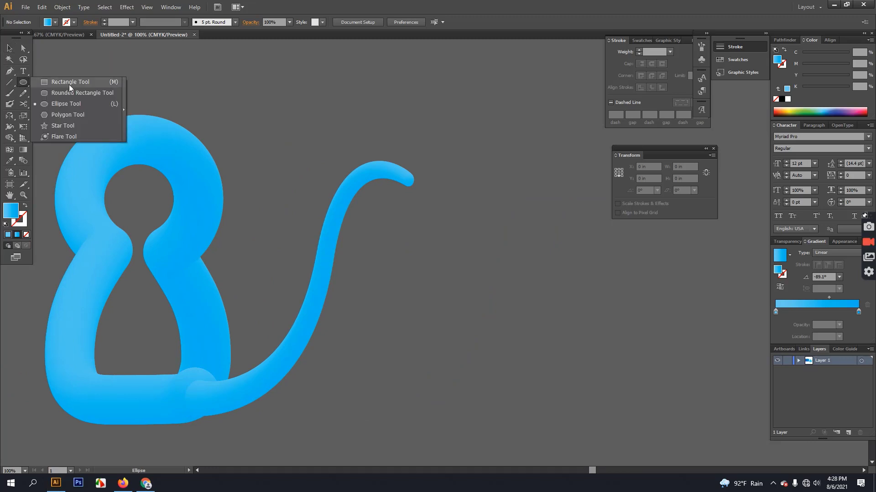
left_click(69, 114)
left_click_drag(450, 259, 453, 218)
left_click(9, 48)
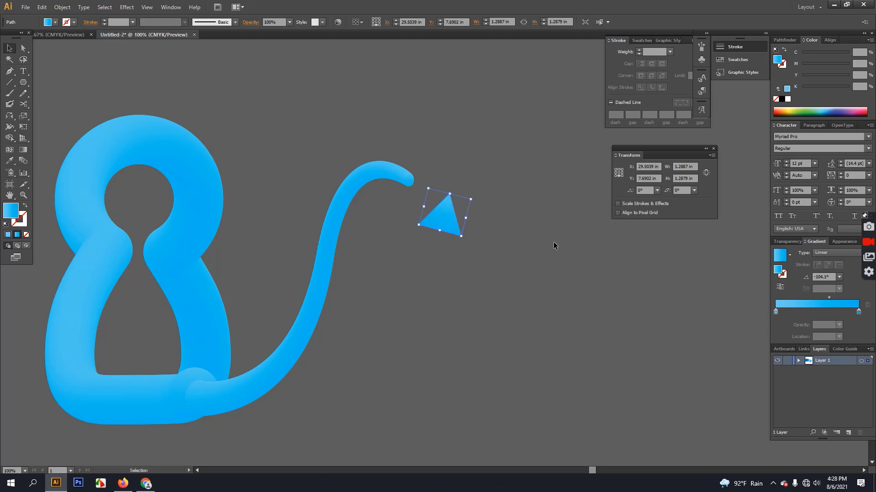
left_click(554, 245)
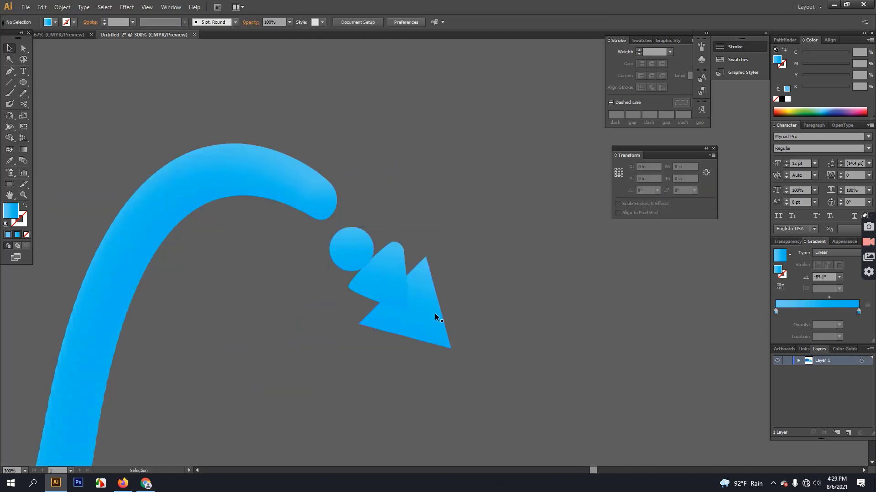
left_click_drag(321, 252, 436, 341)
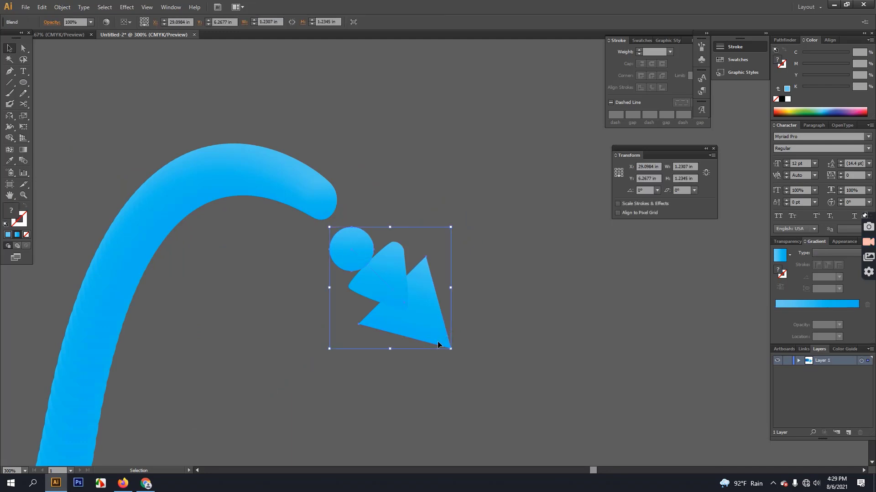
Set the blend spacing to Specified Distance 0.06 in with Preview on, then reselect the merged shape.
left_click(71, 9)
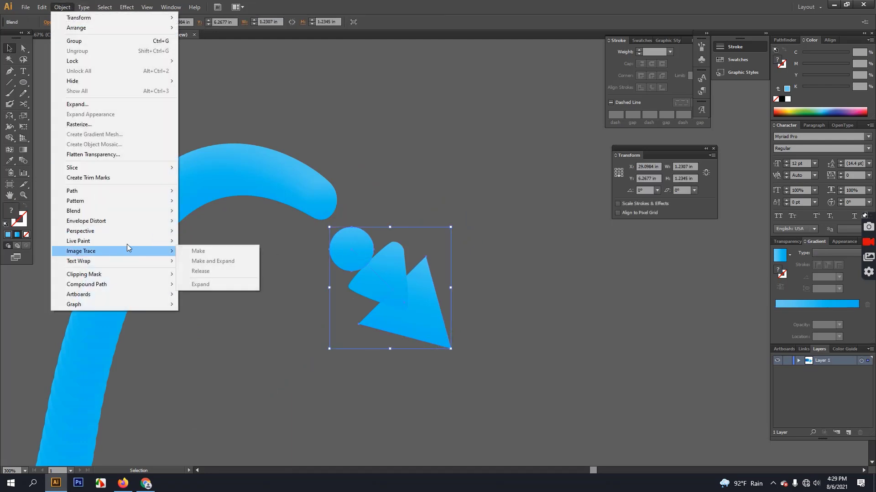
mouse_move(127, 244)
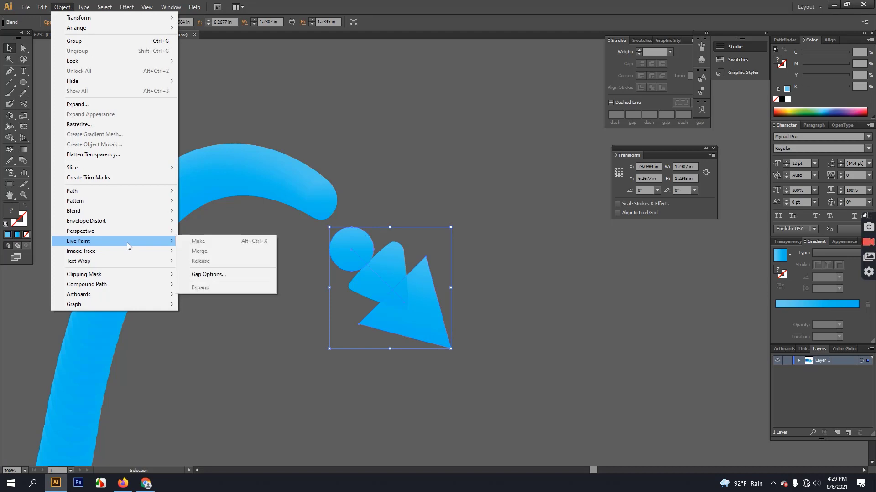
mouse_move(122, 223)
mouse_move(104, 212)
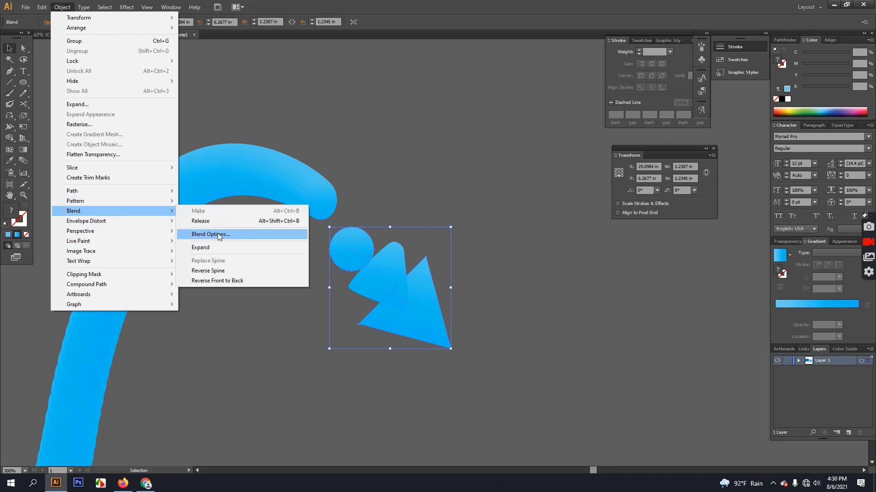
left_click(219, 235)
left_click(612, 215)
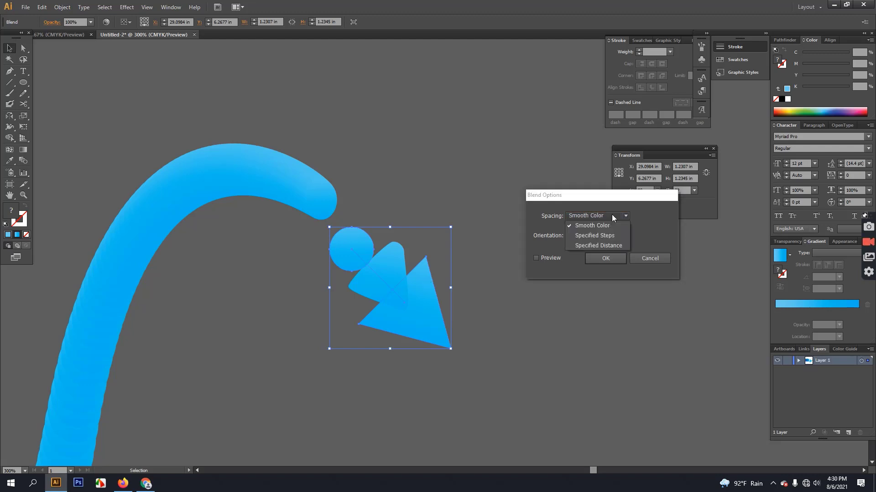
left_click(595, 247)
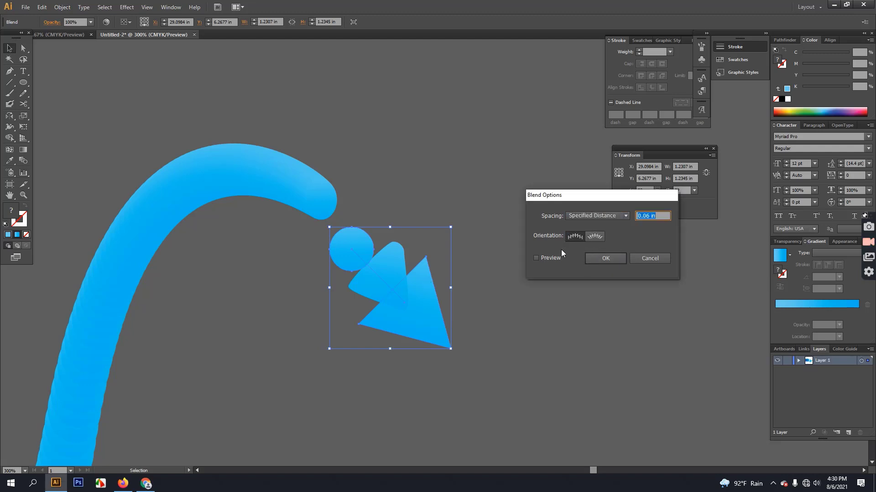
left_click(541, 258)
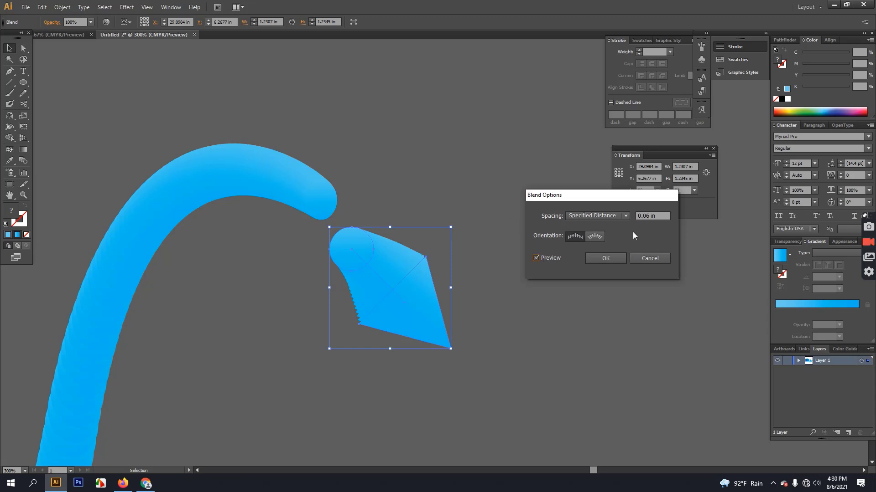
left_click(479, 189)
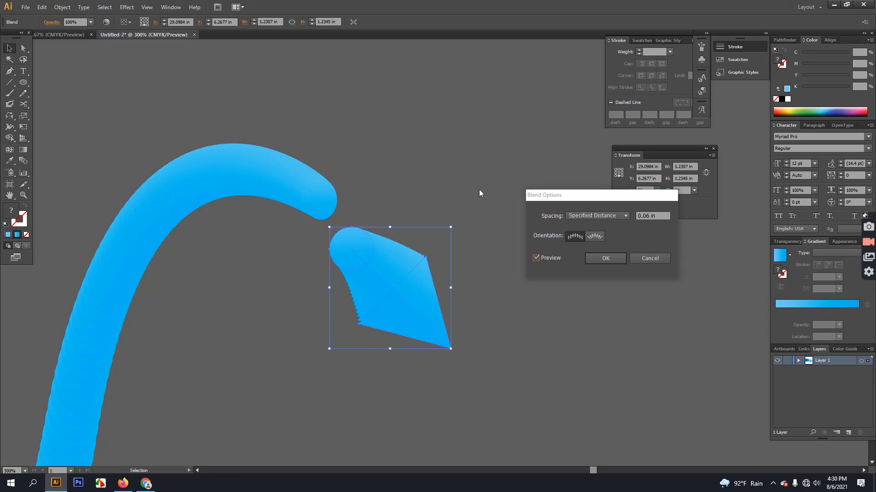
left_click(605, 258)
left_click(358, 179)
left_click(355, 252)
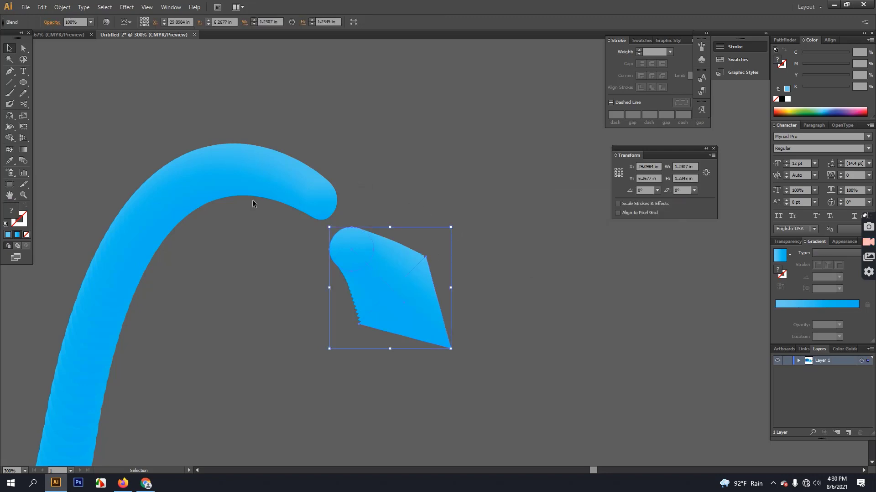
Shrink and reshape the circle inside the tip blend using Direct Selection.
left_click(24, 47)
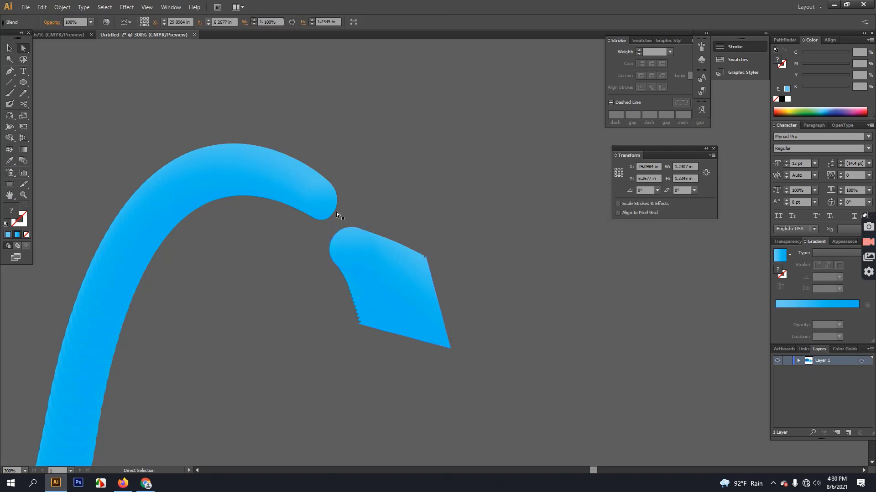
mouse_move(360, 254)
left_mouse_down()
mouse_move(368, 261)
mouse_move(359, 270)
left_mouse_up()
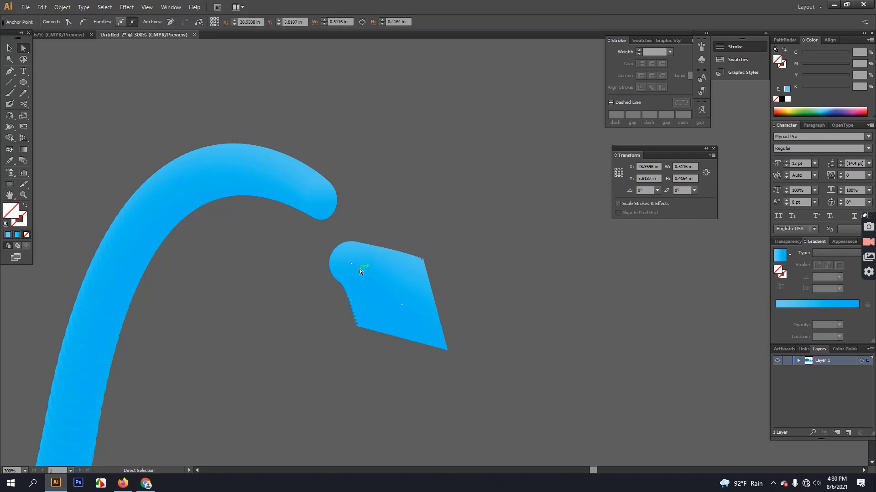
left_click(301, 335)
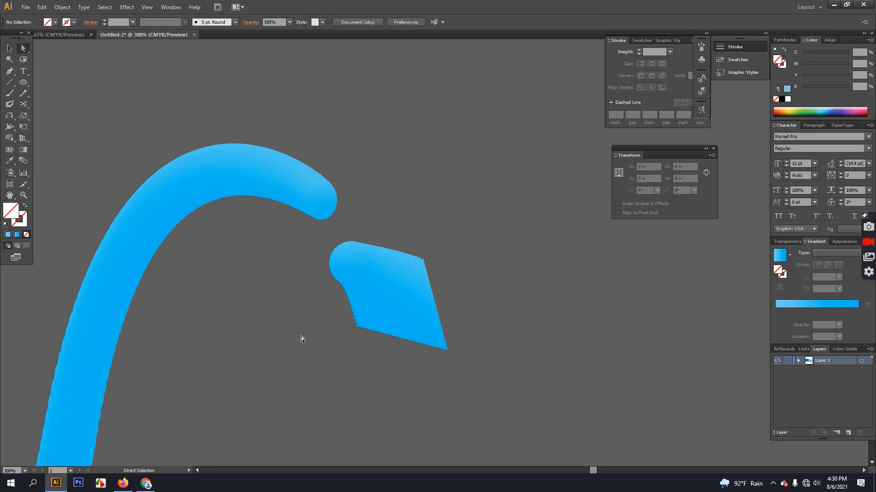
left_click(425, 321)
left_click(350, 264)
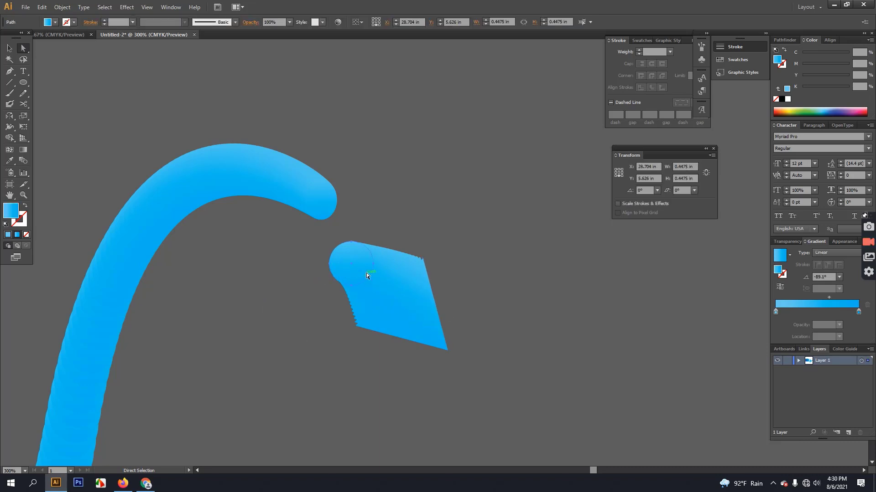
left_click(10, 48)
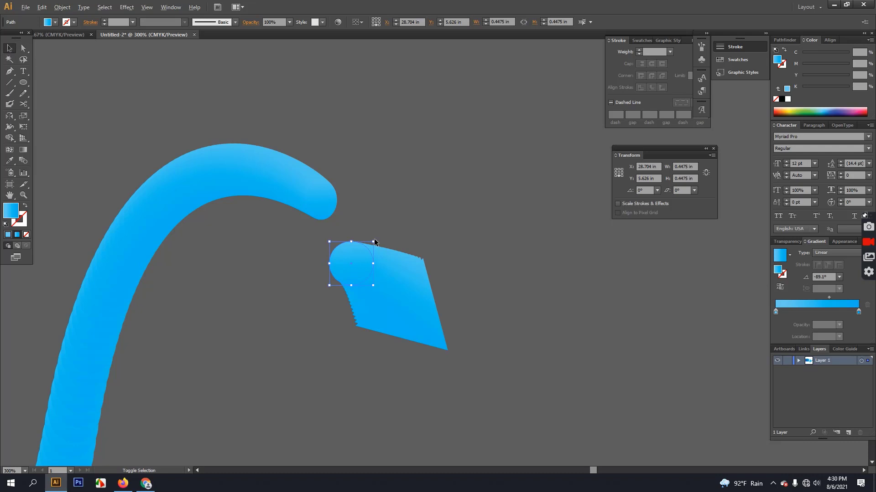
left_click_drag(374, 241, 365, 250)
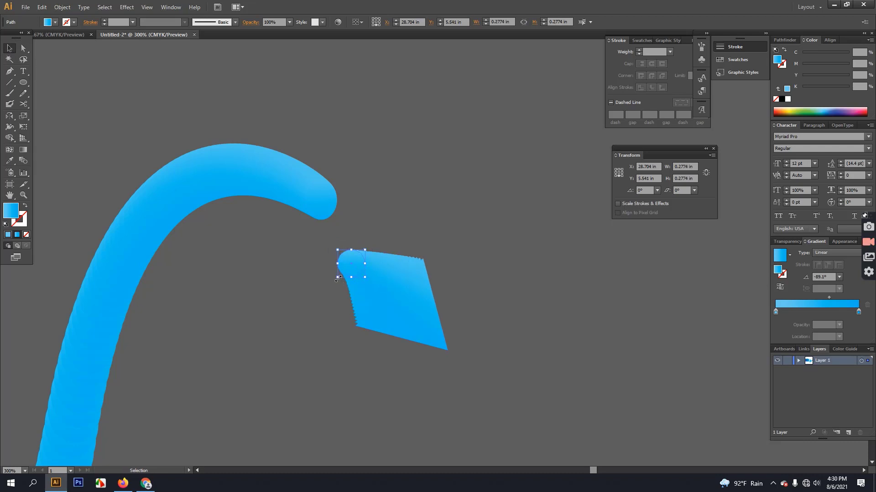
left_click_drag(338, 277, 336, 284)
Undo a trial corner distortion, then move the whole tip piece onto the tail's end.
left_click(420, 313)
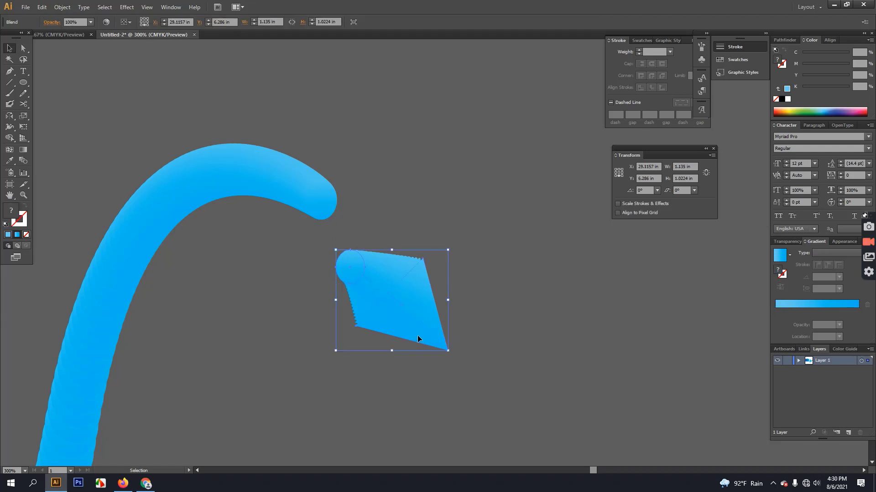
key("a")
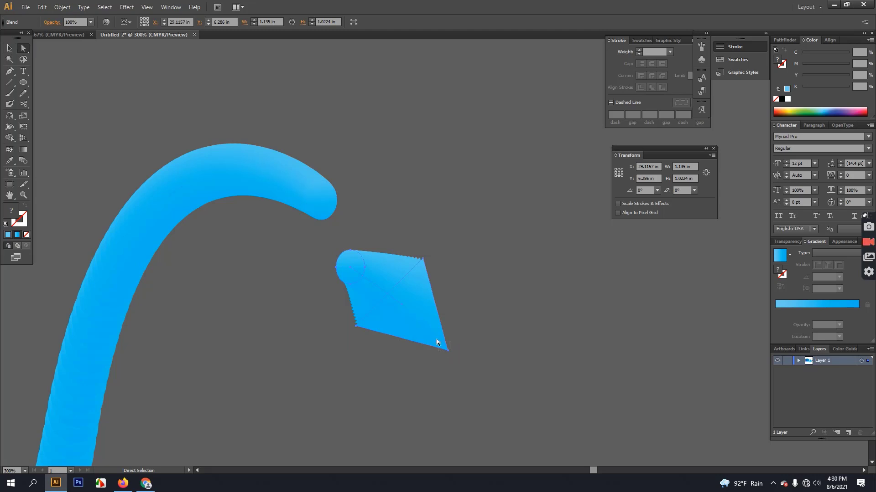
left_click_drag(446, 349, 364, 232)
left_click(279, 234)
key("ctrl+z")
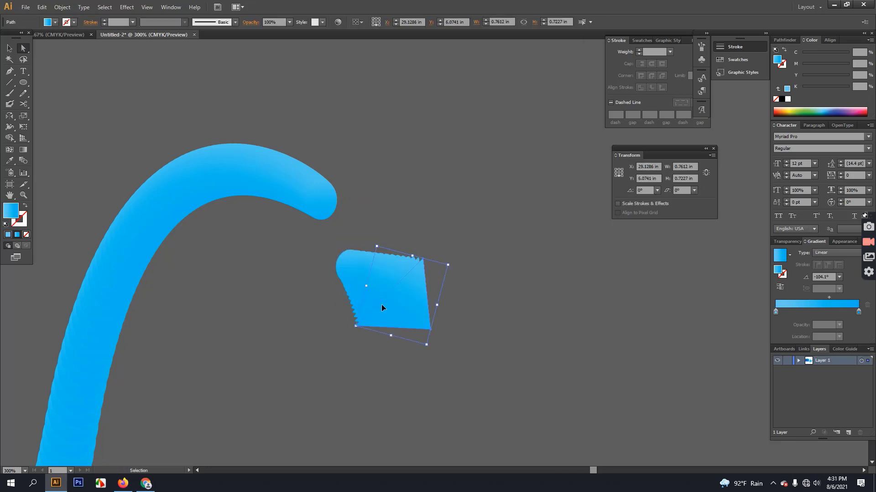
left_click(9, 48)
left_click_drag(299, 251, 433, 330)
left_click_drag(360, 284, 327, 206)
left_click(428, 299)
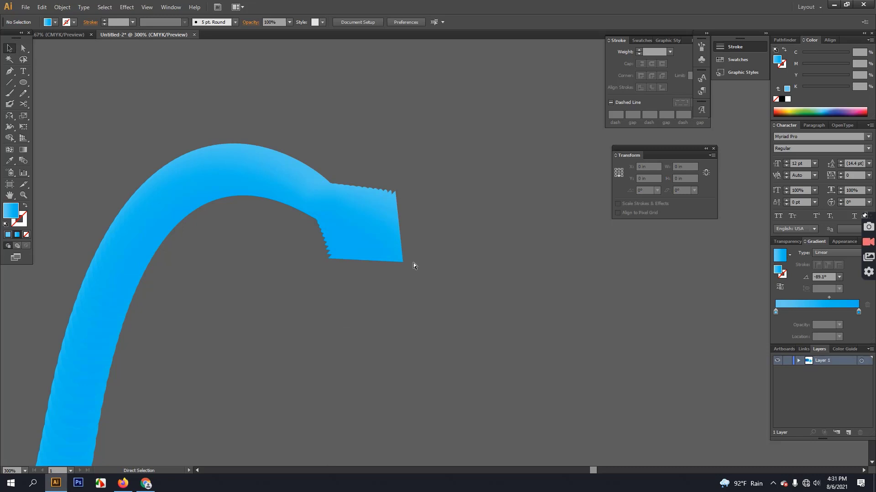
Scale the tail-tip piece down, set it against the tail, and pull the tail's end down slightly.
scroll(294, 179, "up", 3)
left_click(428, 285)
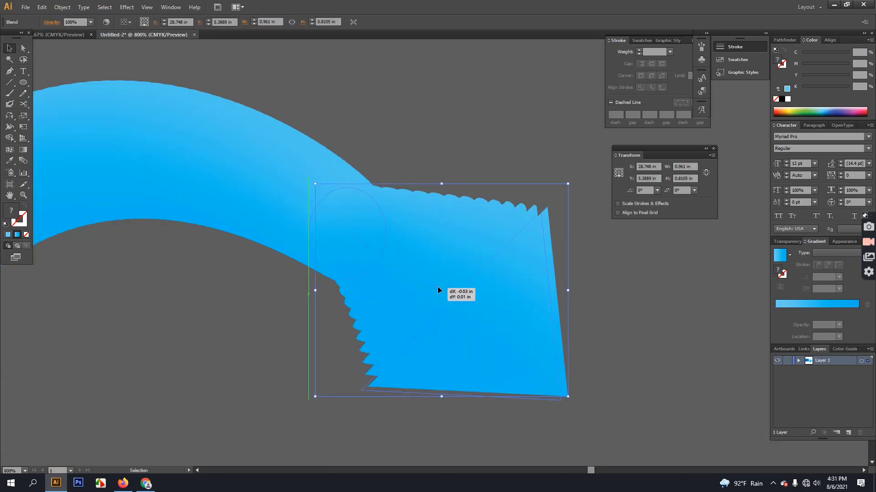
left_click_drag(560, 187, 490, 250)
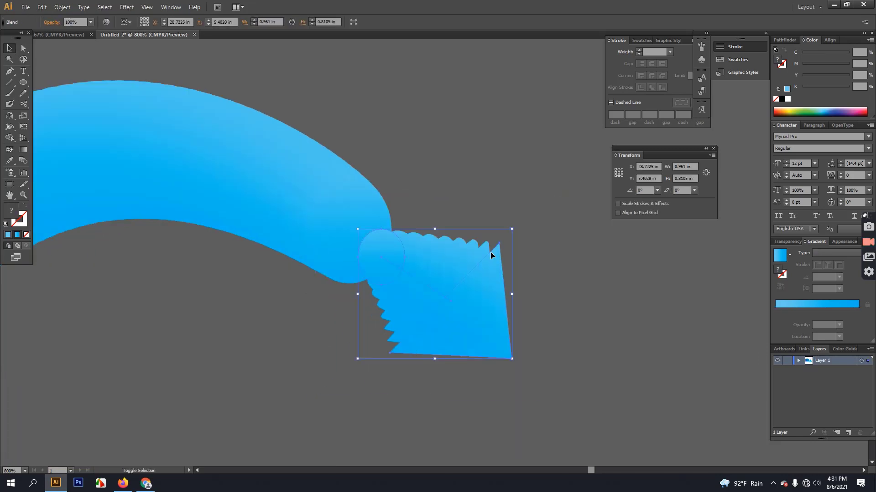
left_click_drag(431, 306, 402, 279)
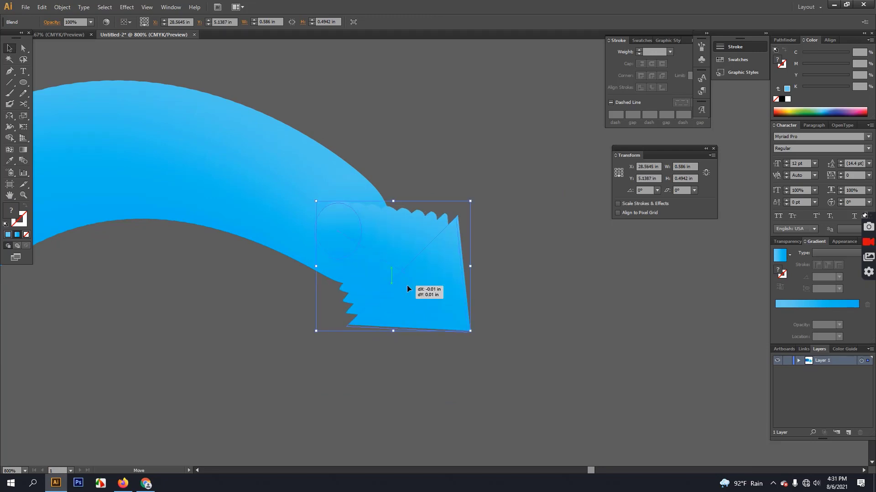
left_click(566, 327)
scroll(475, 314, "down", 3)
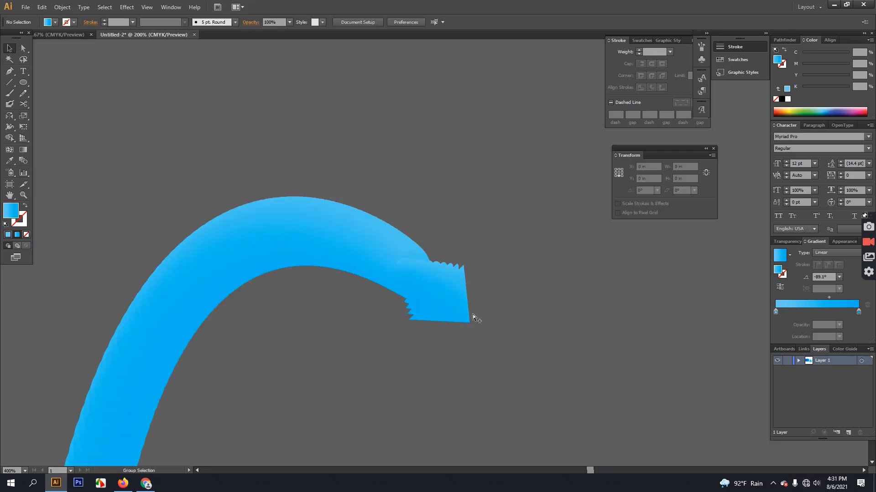
scroll(472, 315, "down", 2)
scroll(465, 324, "down", 3)
left_click_drag(406, 410, 461, 376)
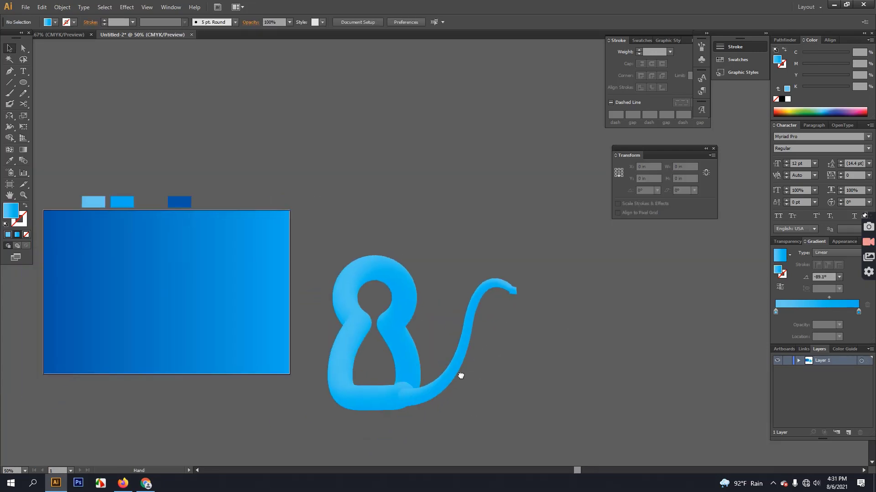
left_click_drag(513, 291, 515, 294)
left_click(582, 306)
Nudge the tail-tip piece up and left so it sits snugly on the tail's end.
scroll(529, 297, "up", 3)
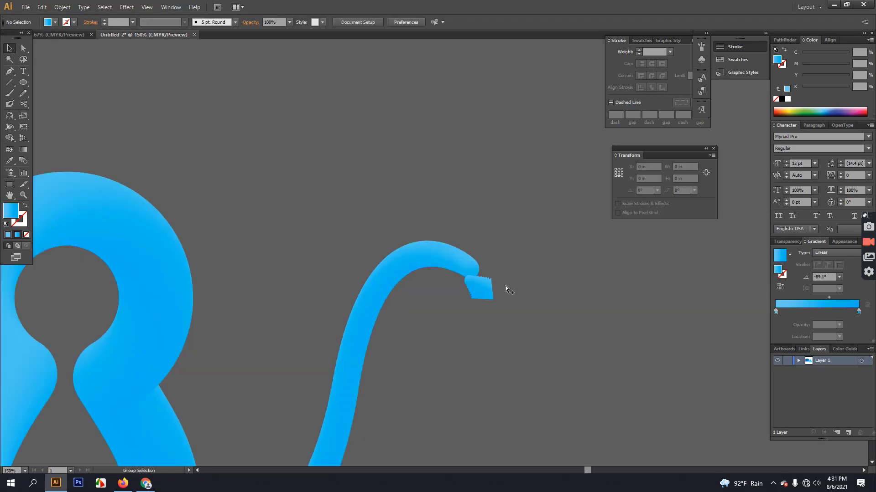
scroll(505, 287, "up", 2)
left_click_drag(450, 294, 468, 279)
left_click(573, 297)
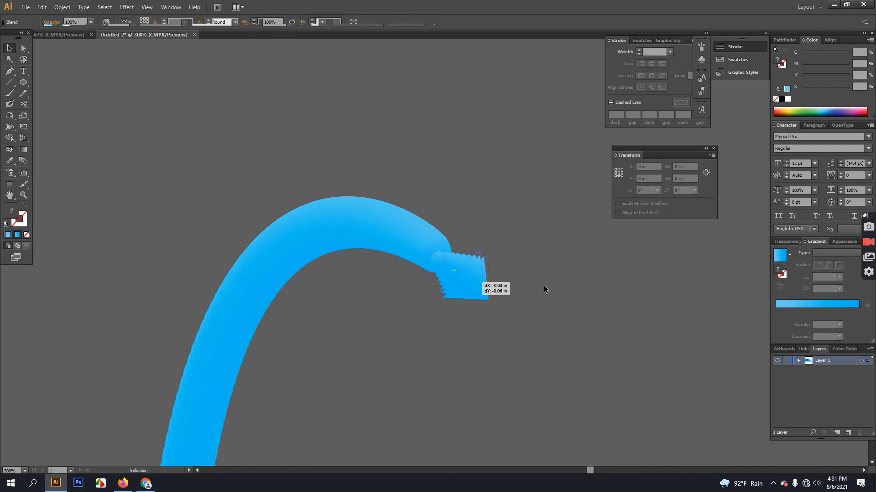
left_click(549, 297)
scroll(549, 302, "down", 7)
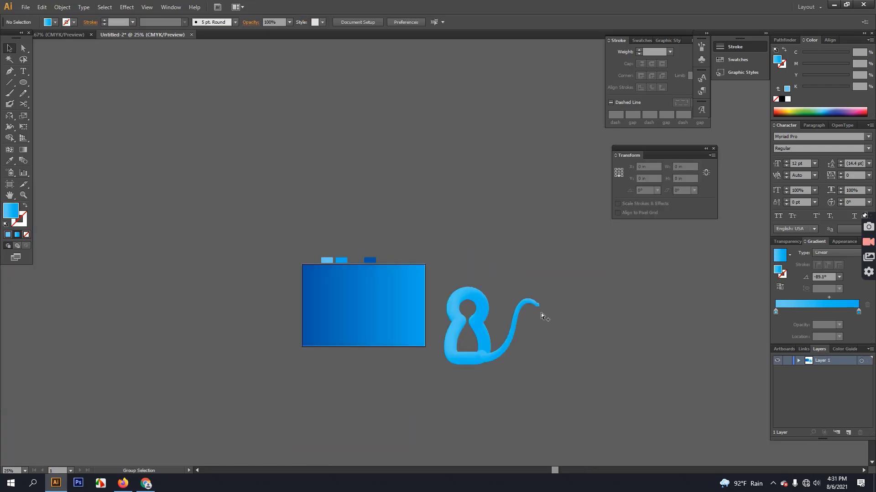
scroll(513, 315, "up", 2)
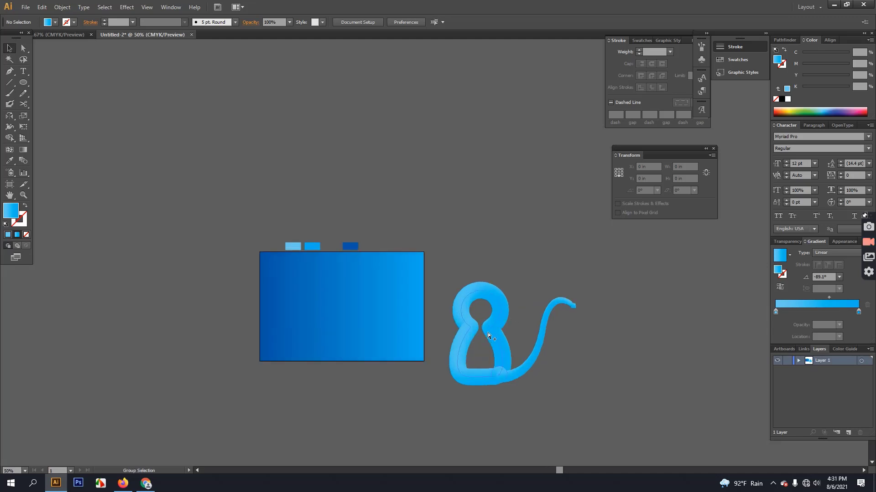
scroll(516, 369, "up", 1)
left_click_drag(488, 263, 417, 285)
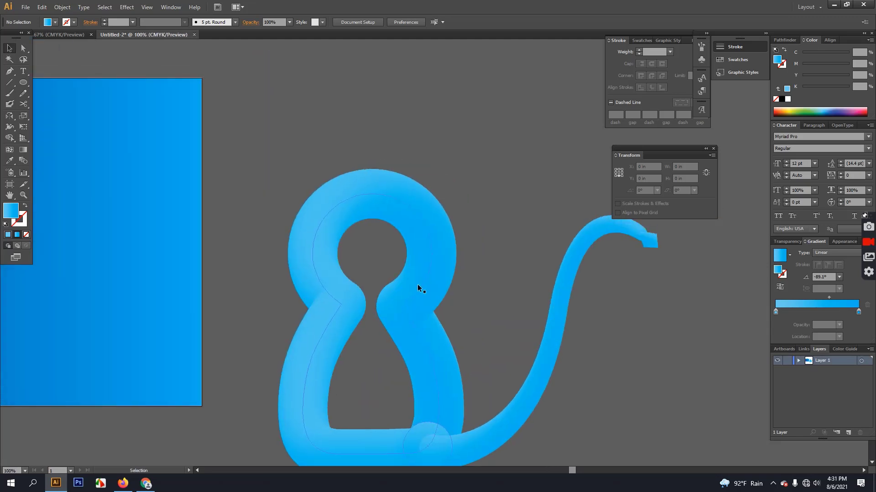
left_click_drag(382, 215, 399, 209)
scroll(401, 208, "up", 2)
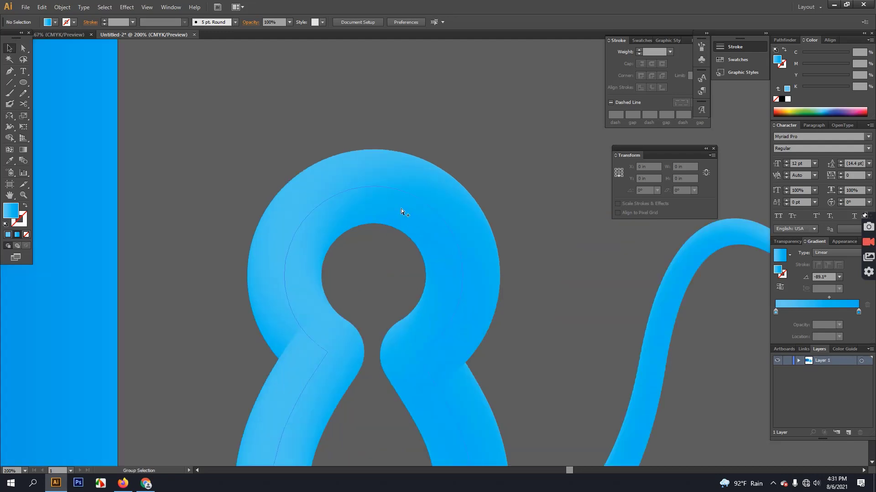
scroll(426, 221, "down", 2)
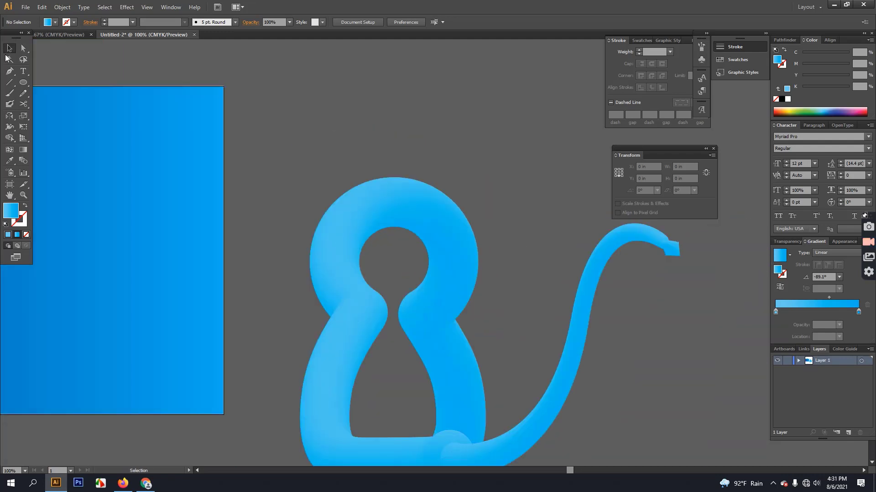
Draw a curved Pen path above the cat's head rising to the ear tip.
left_click(9, 71)
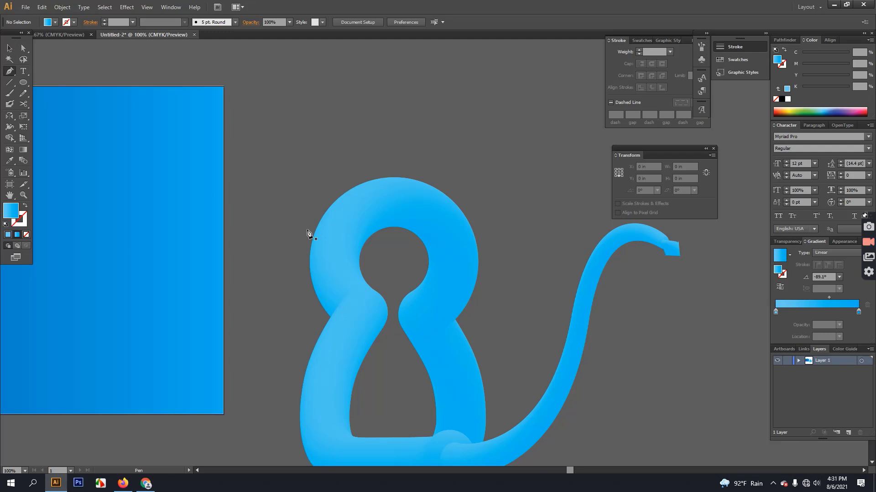
left_click(377, 159)
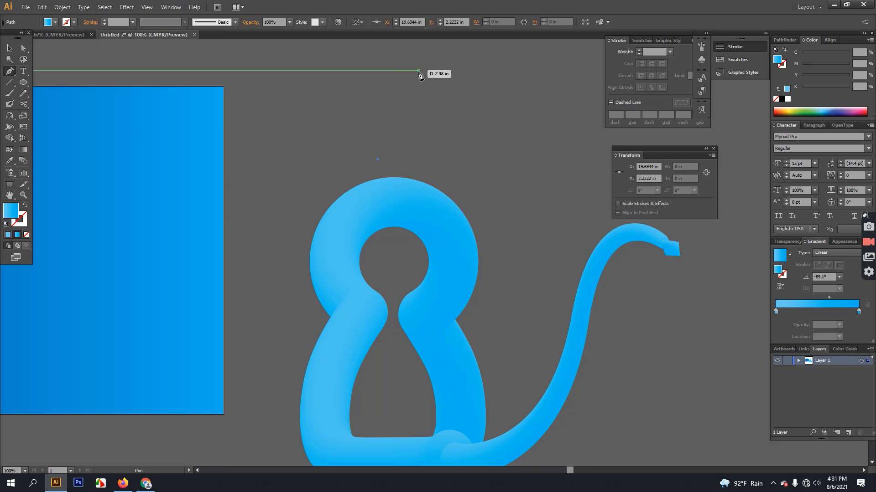
left_click_drag(405, 70, 465, 104)
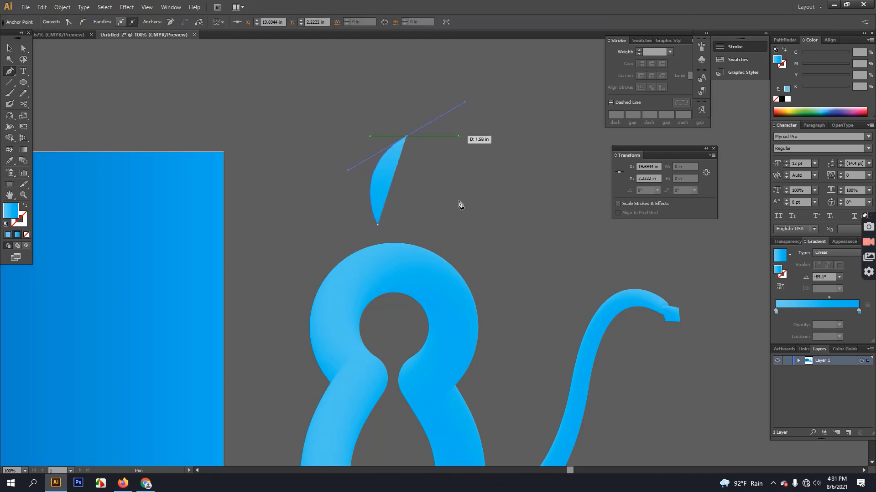
left_click(408, 136)
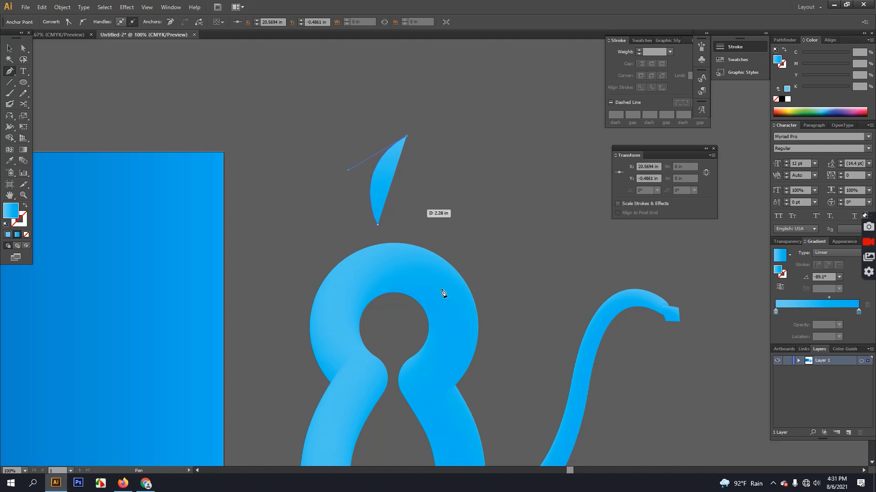
Turn the curve into an outline stroke and tilt it slightly.
left_click(25, 207)
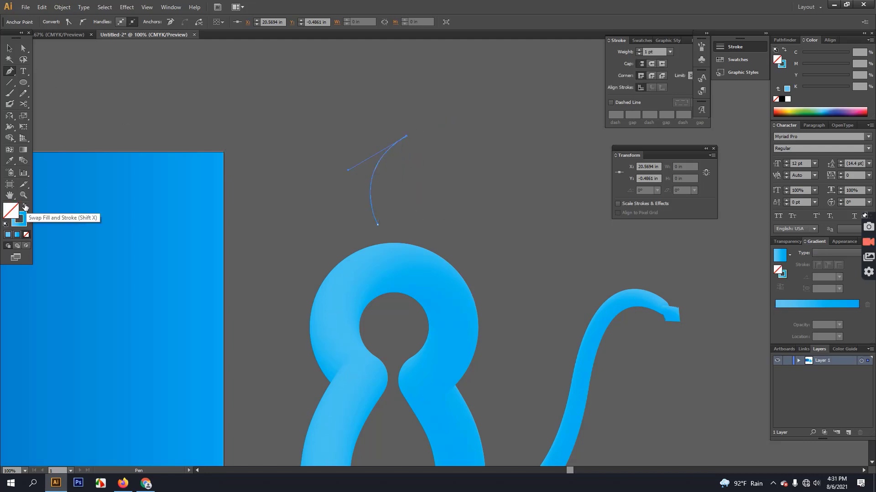
left_click_drag(280, 288, 284, 290)
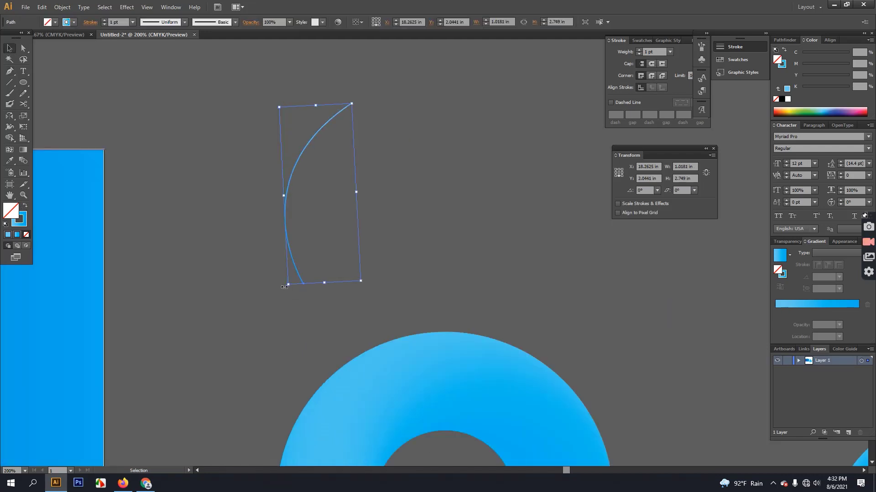
left_click(276, 218)
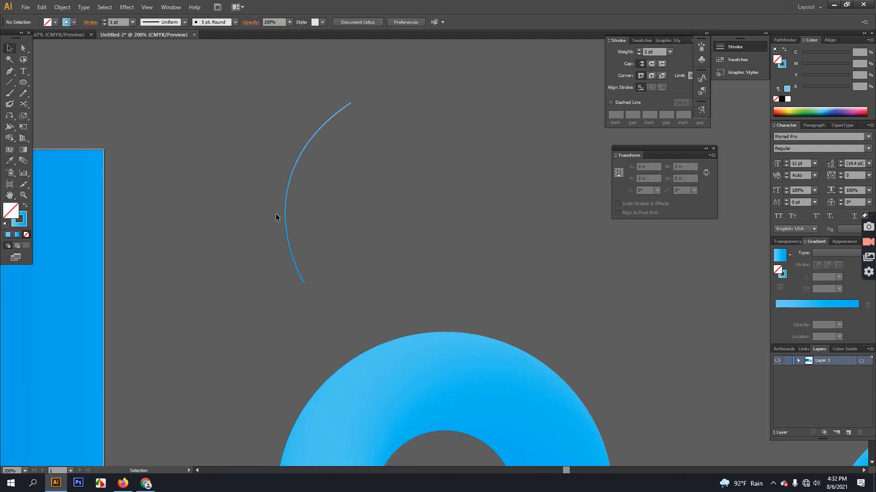
left_click(286, 213)
Make a mirrored copy of the curve and join it to the first at the top point.
left_click(10, 115)
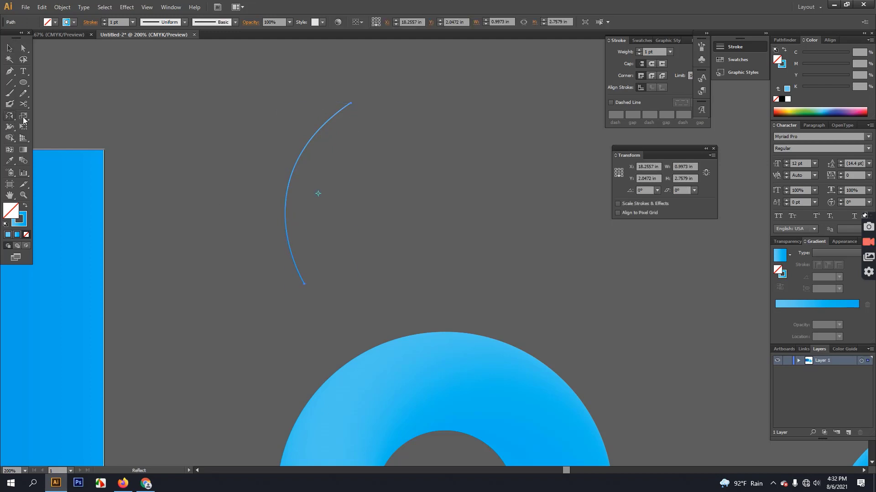
left_click(364, 191, "alt")
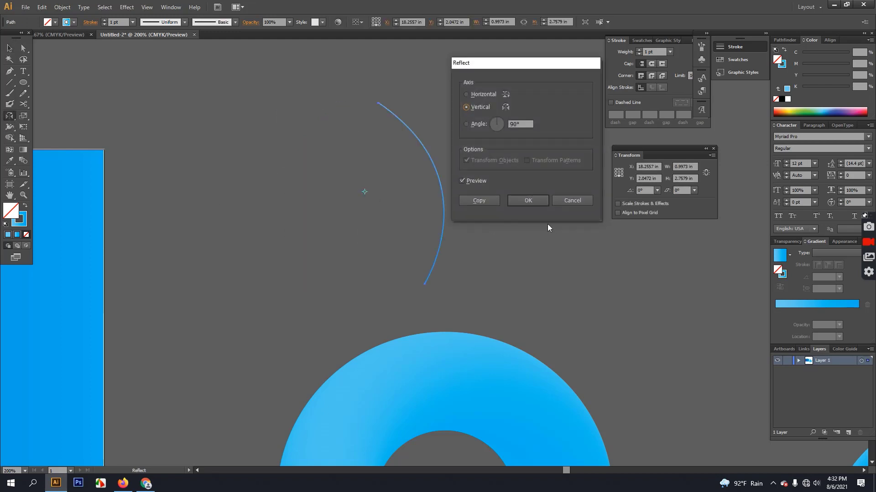
left_click(481, 202)
left_click(9, 48)
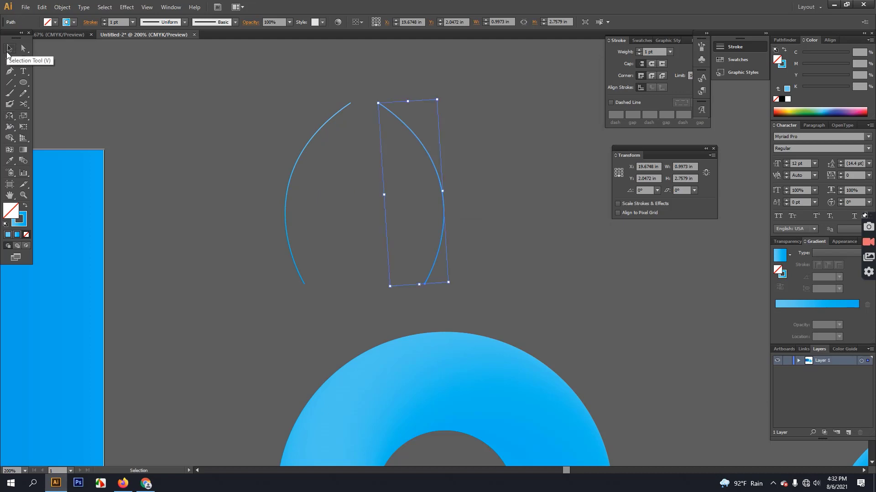
left_click_drag(438, 183, 411, 184)
left_click(510, 177)
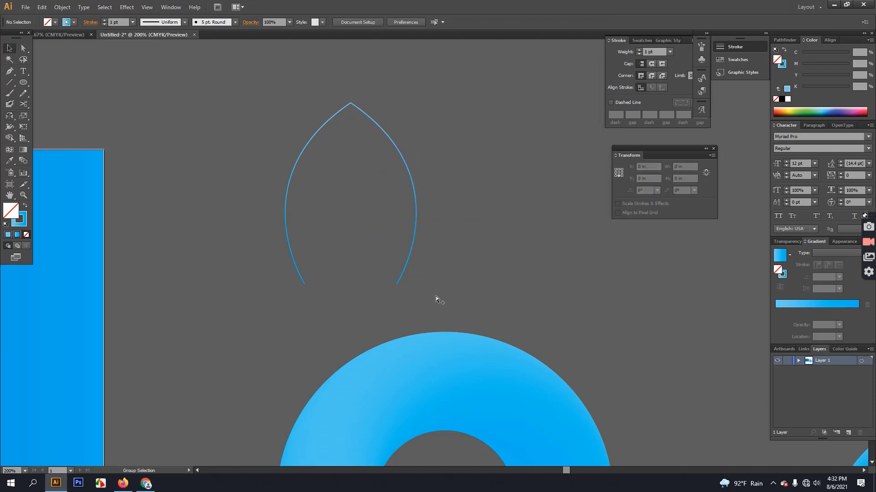
scroll(436, 297, "down", 3)
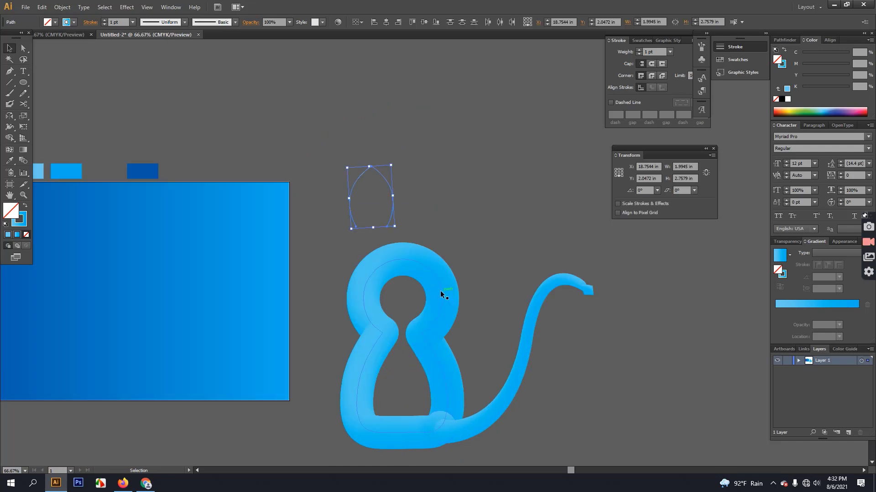
Duplicate the cat's body blend up-right and select it together with the ear outline.
left_click(441, 292)
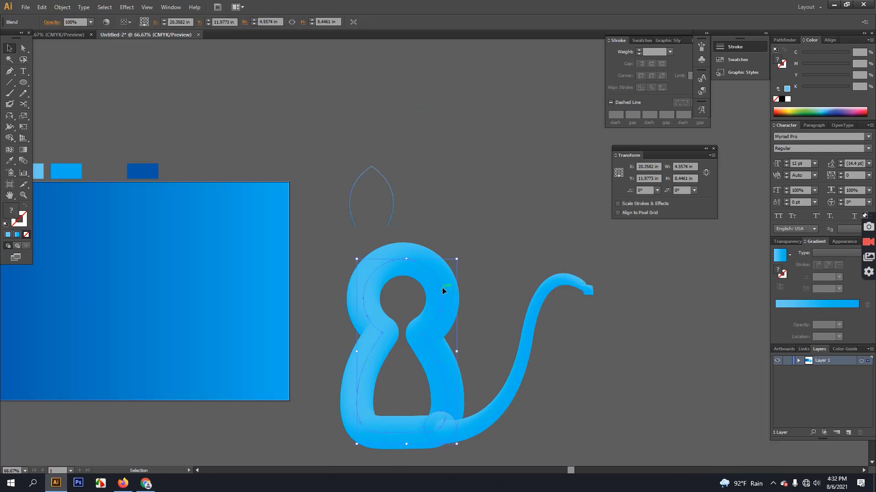
left_click_drag(441, 289, 523, 95)
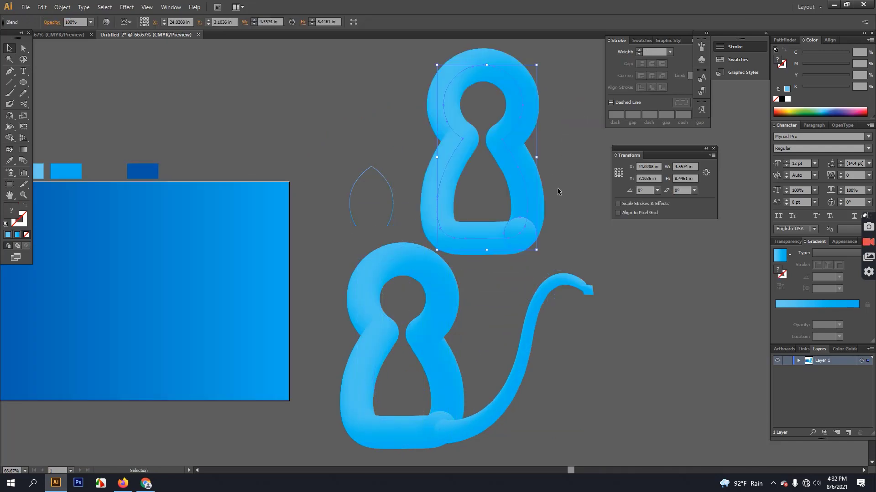
left_click(367, 206)
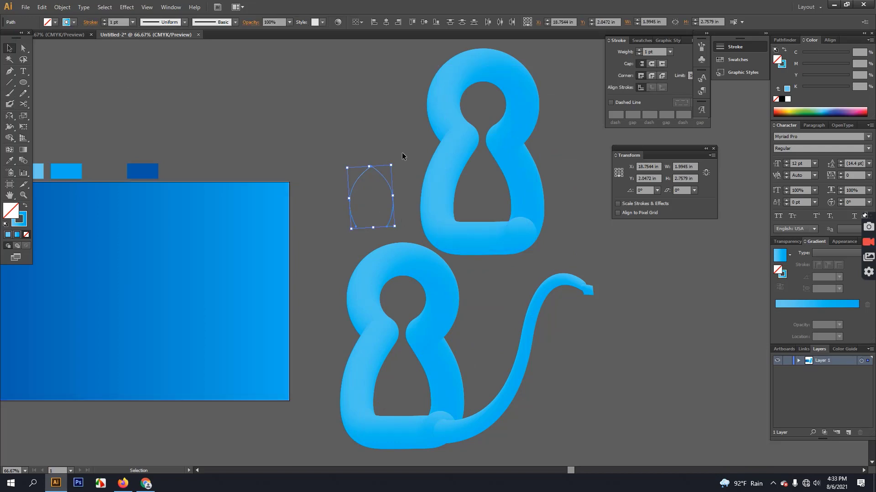
left_click_drag(333, 144, 465, 197)
Apply Object > Blend > Replace Spine so the blue tube follows the arched ear path.
left_click(63, 8)
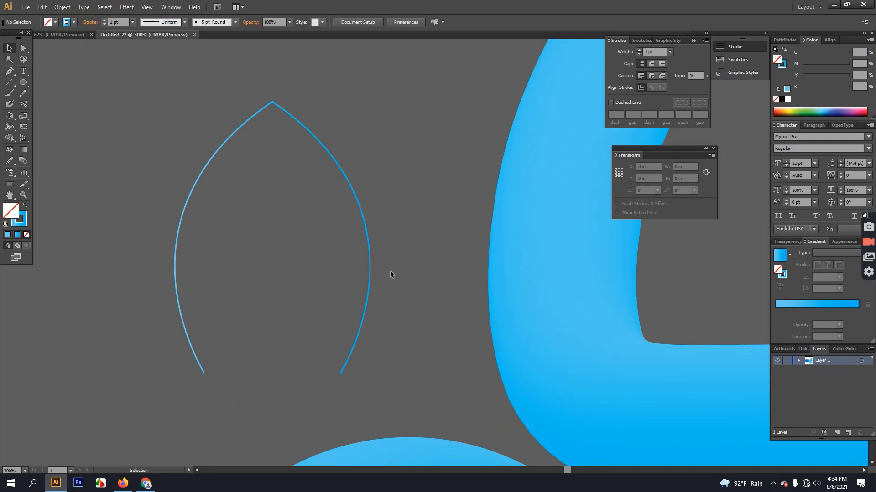
key("ctrl+a")
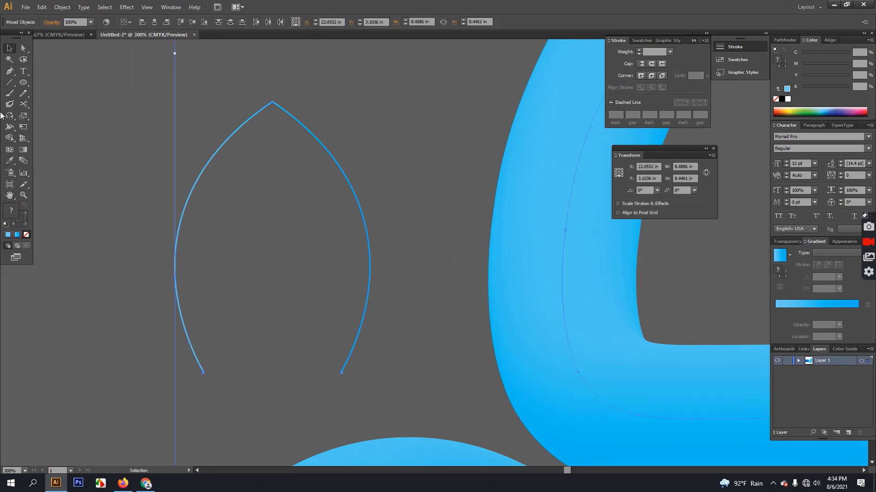
left_click(42, 7)
mouse_move(62, 8)
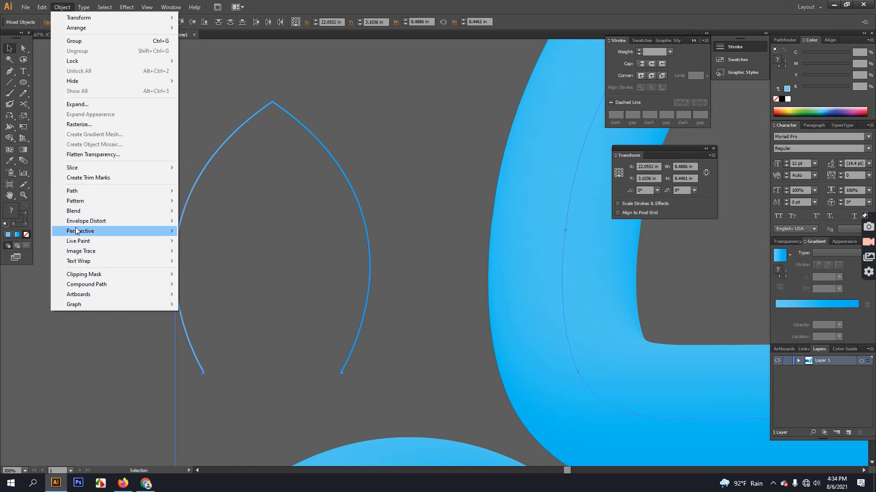
mouse_move(79, 211)
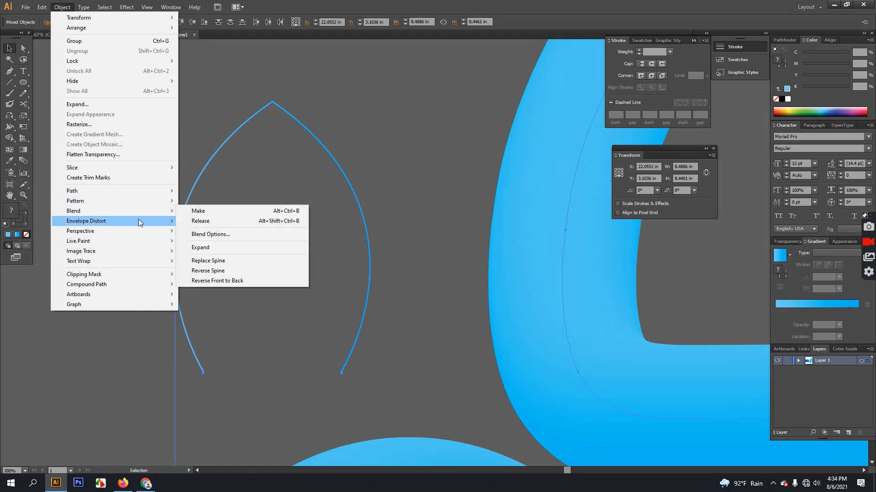
left_click(215, 263)
key("ctrl+0")
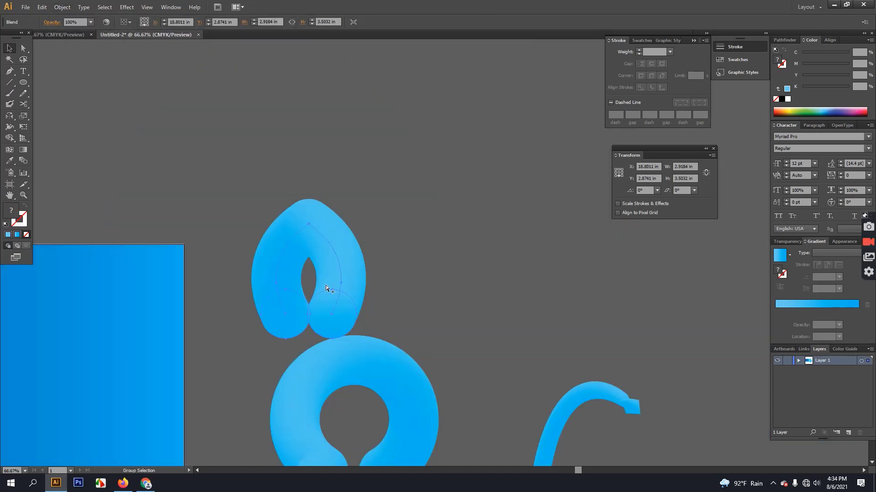
key("ctrl+1")
Inspect the ear blend's parts and undo the accidental thickening of the ear tube.
key("v")
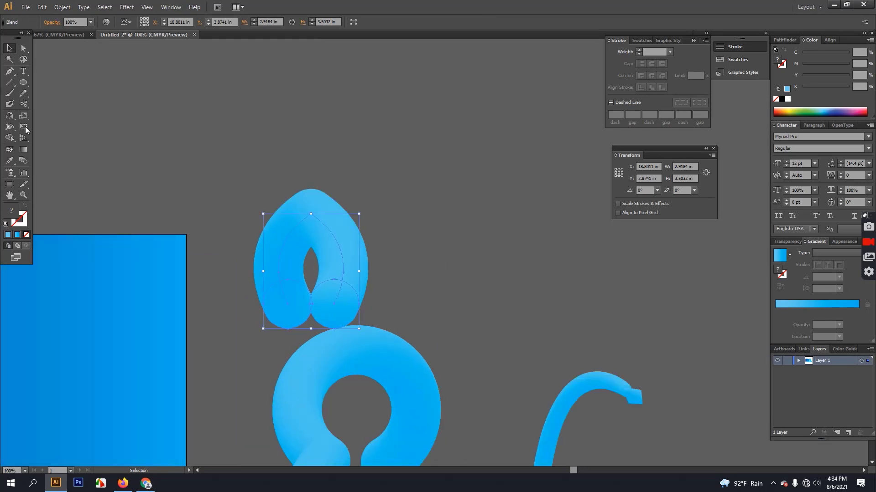
left_click(125, 130)
left_click(324, 305)
scroll(345, 319, "up", 2)
left_click(23, 47)
left_click(132, 153)
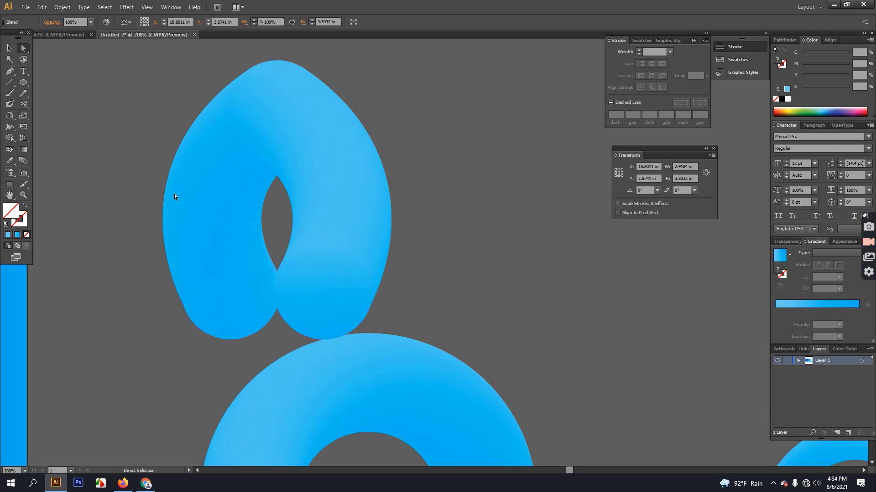
left_click(281, 278)
key("ctrl")
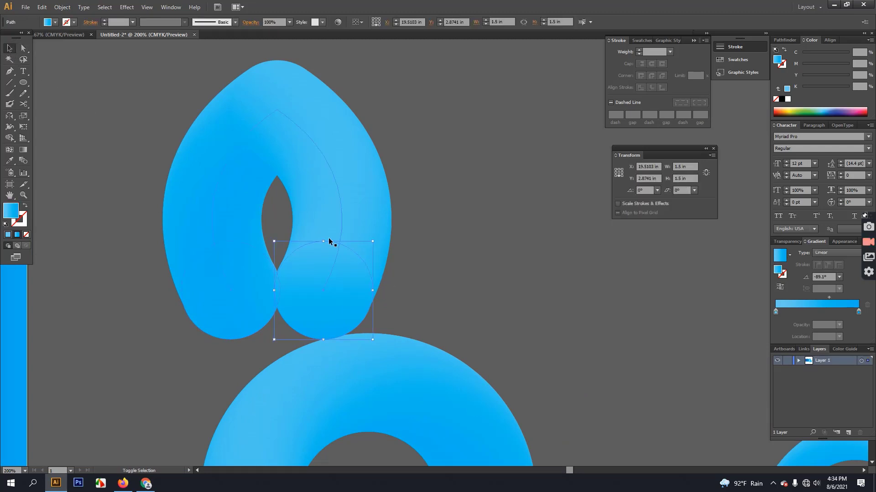
key("ctrl+z")
left_click(405, 298)
scroll(406, 299, "down", 4)
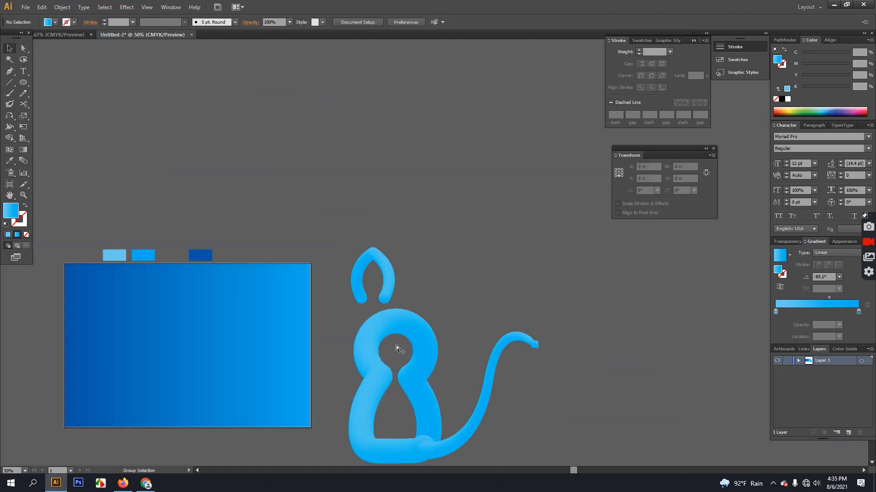
Apply Roughen to the cat's body blend at 50% size and about 71/in detail.
scroll(392, 327, "up", 1)
left_click_drag(433, 349, 390, 245)
left_click(403, 252)
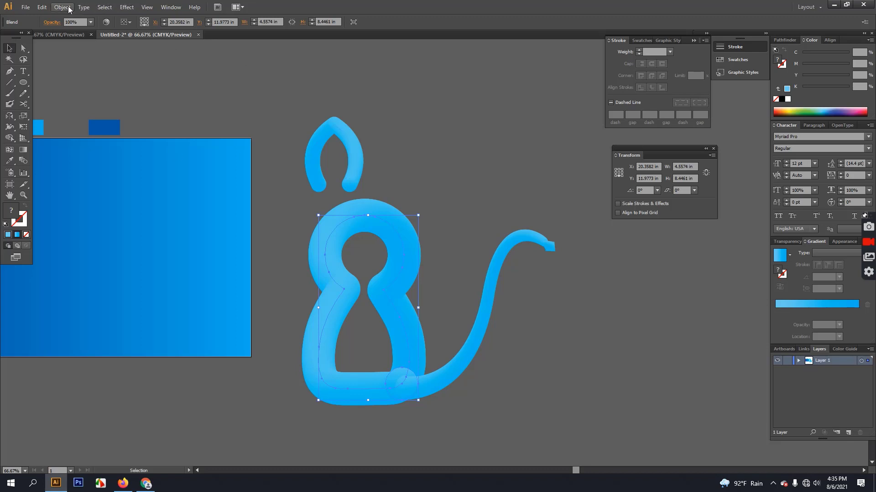
left_click(127, 7)
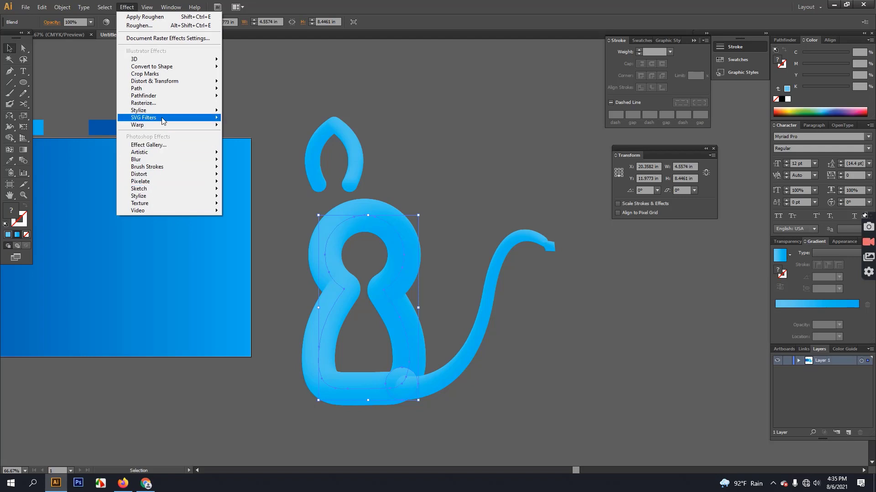
mouse_move(159, 91)
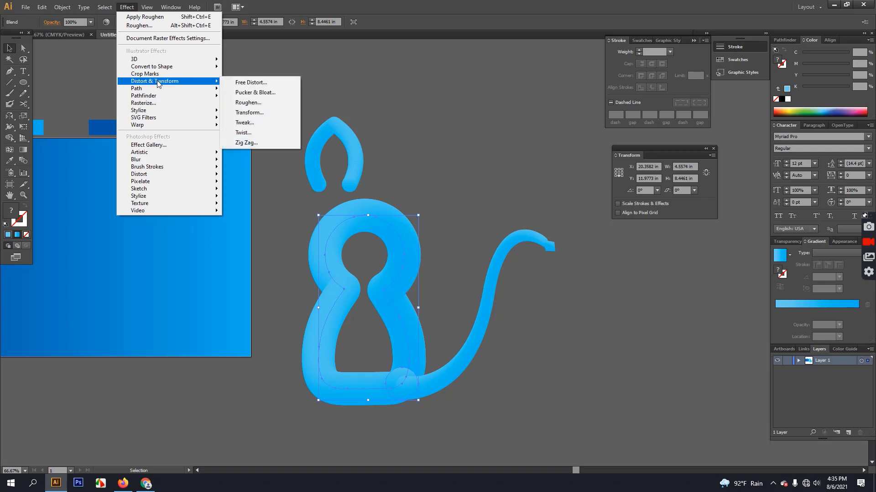
left_click(249, 101)
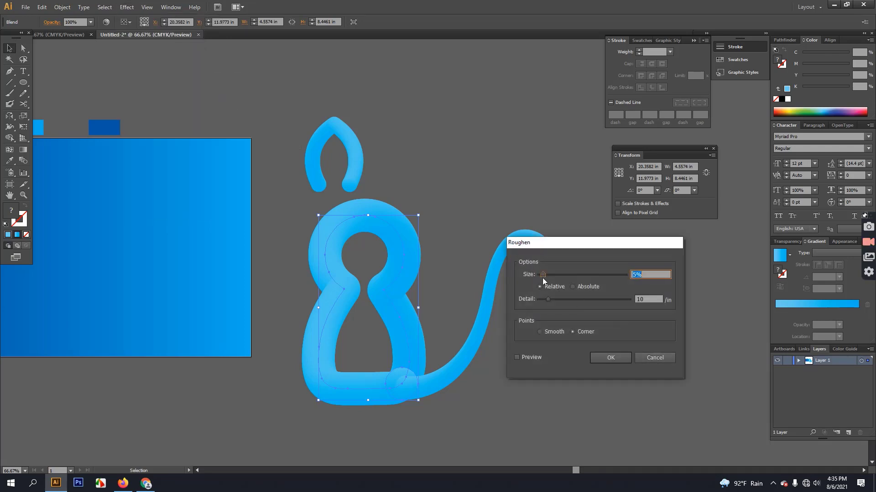
left_click_drag(544, 274, 582, 283)
left_click(518, 358)
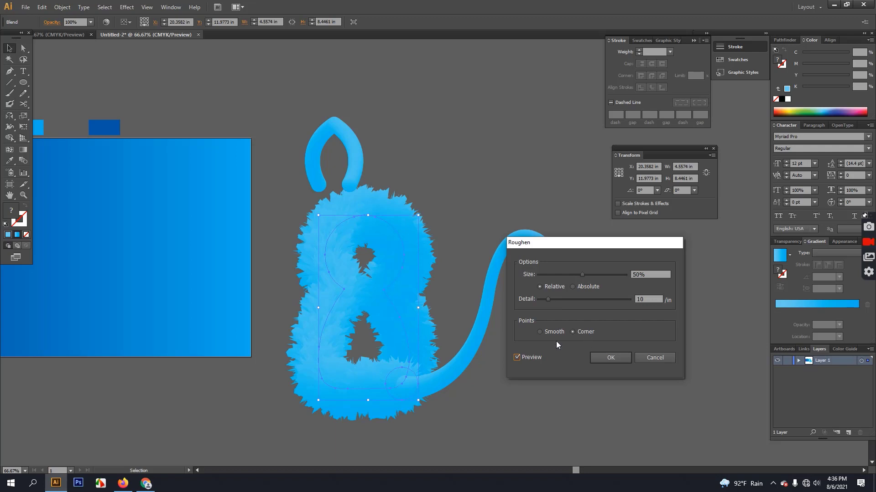
left_click_drag(549, 300, 562, 300)
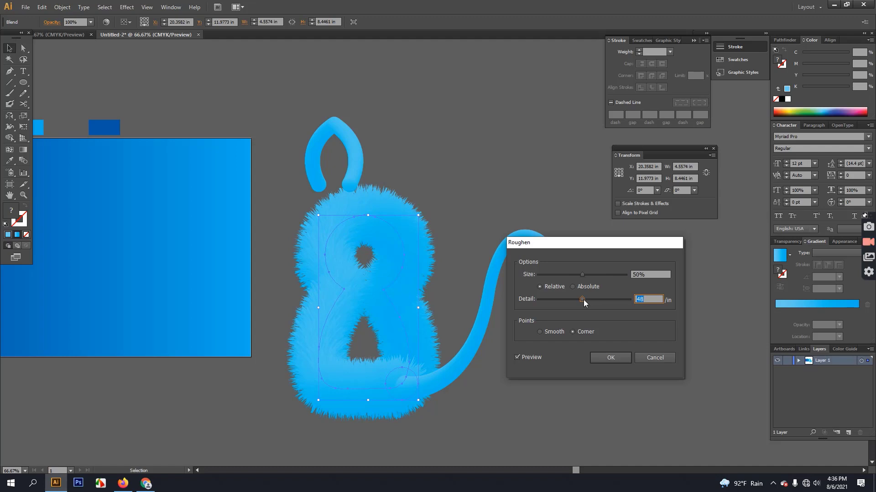
left_click_drag(583, 300, 605, 299)
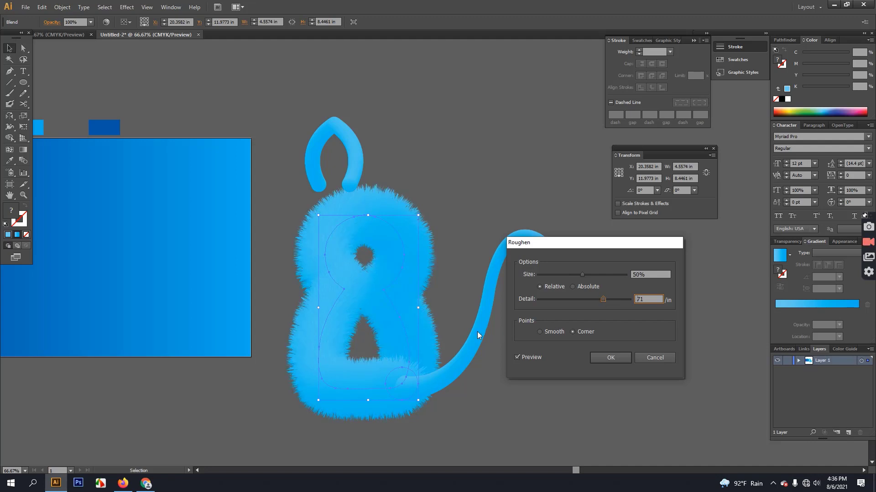
left_click(607, 358)
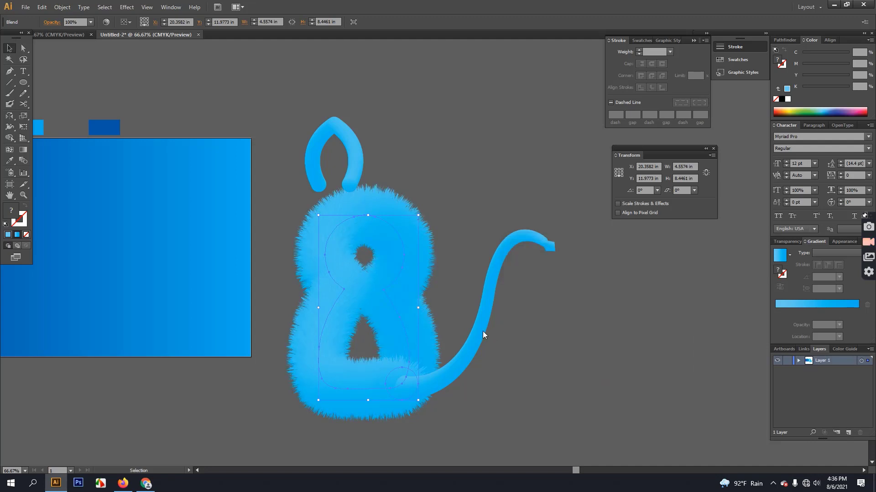
left_click(477, 333)
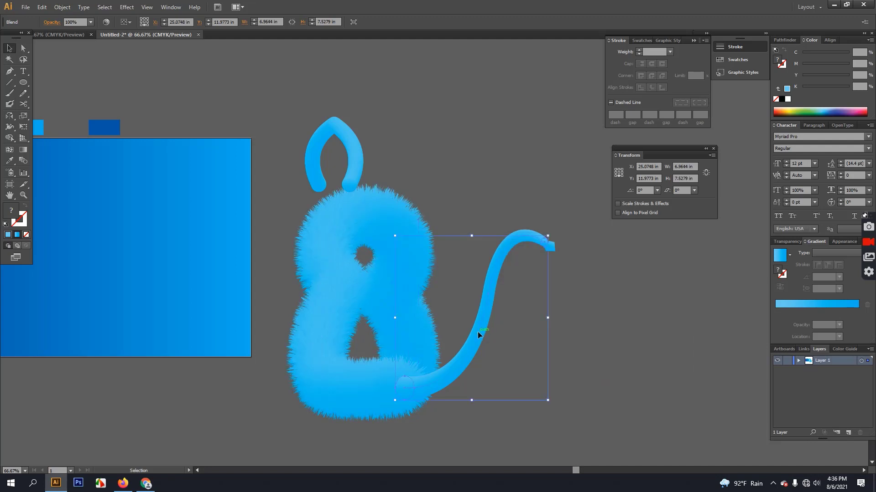
Apply Roughen to the curled tail at 54% size with fine fur detail (about 85/in).
left_click(133, 8)
mouse_move(157, 161)
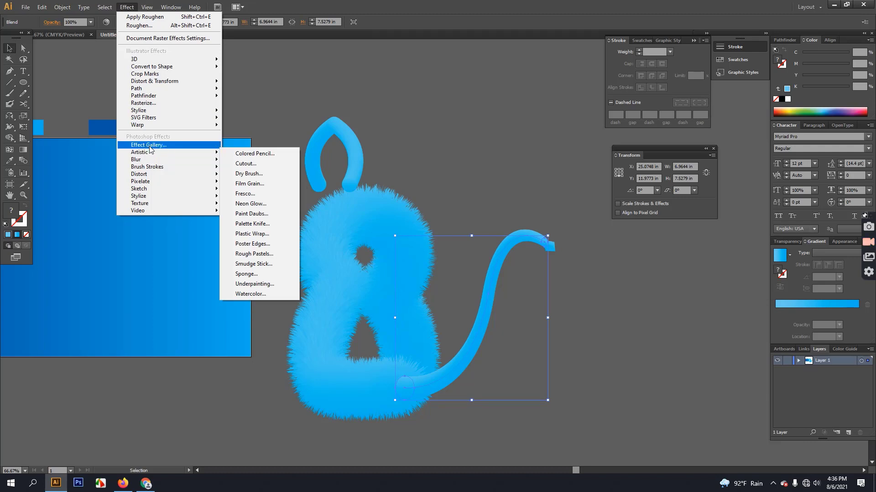
mouse_move(155, 88)
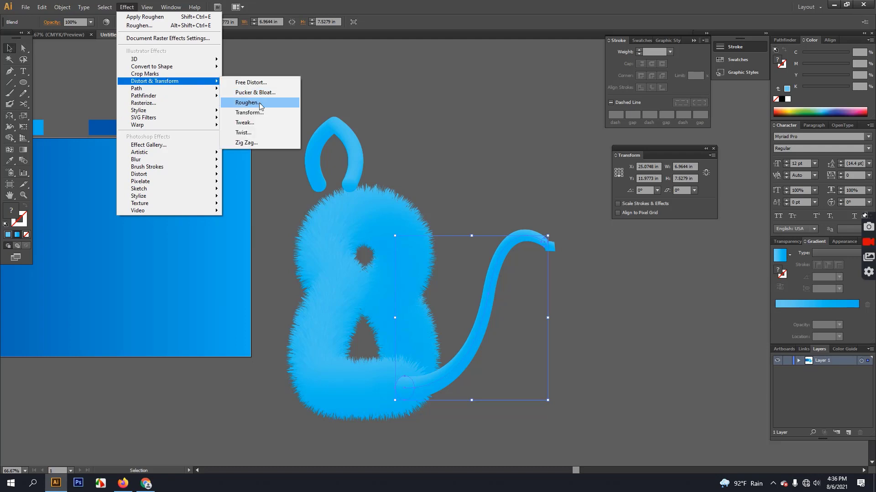
left_click(246, 102)
left_click_drag(543, 274, 568, 275)
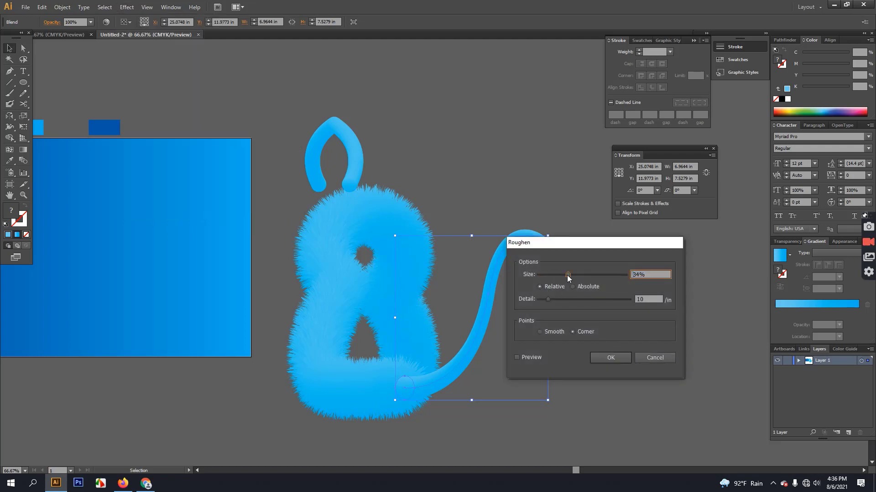
left_click(517, 357)
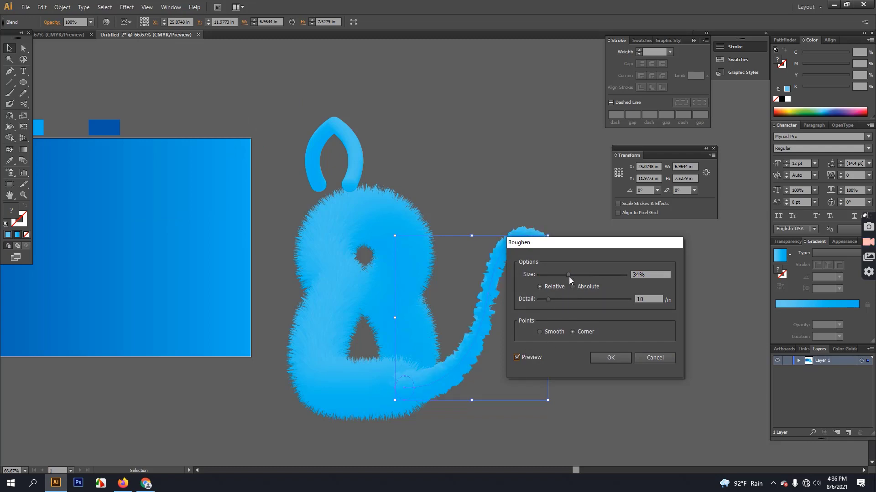
left_click_drag(568, 278, 585, 277)
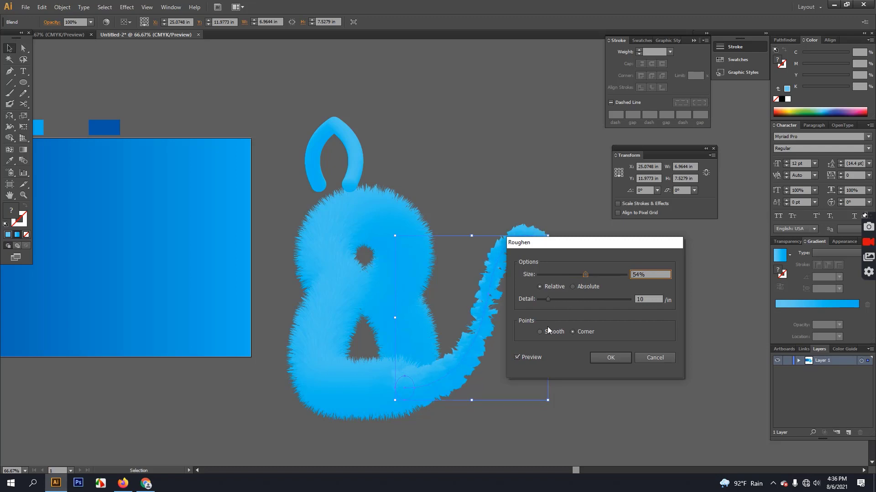
left_click_drag(548, 299, 587, 297)
left_click_drag(601, 251, 632, 322)
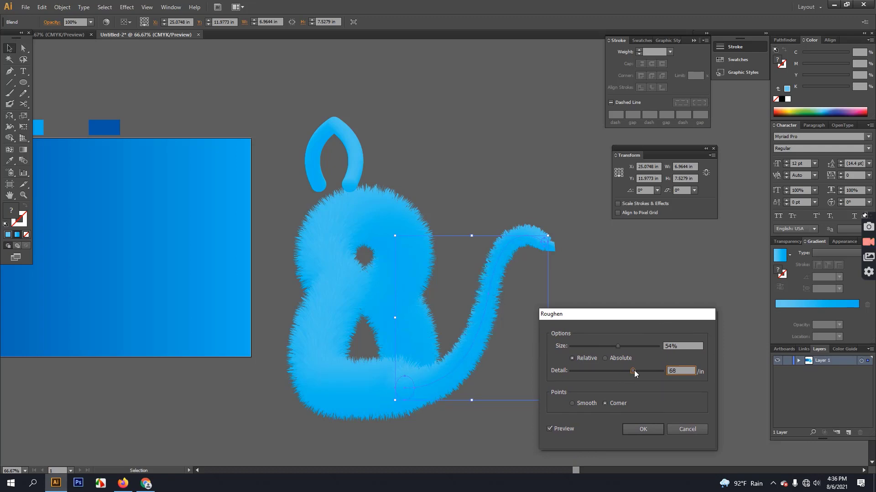
left_click_drag(634, 370, 643, 373)
left_click(639, 423)
left_click(669, 270)
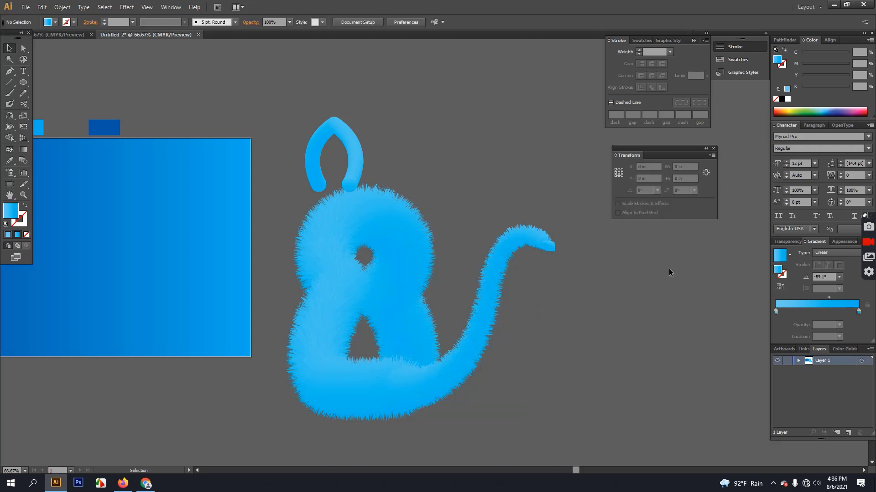
Apply Roughen to the ear blend at 40% size and 82/in detail.
left_click(352, 165)
left_click(130, 9)
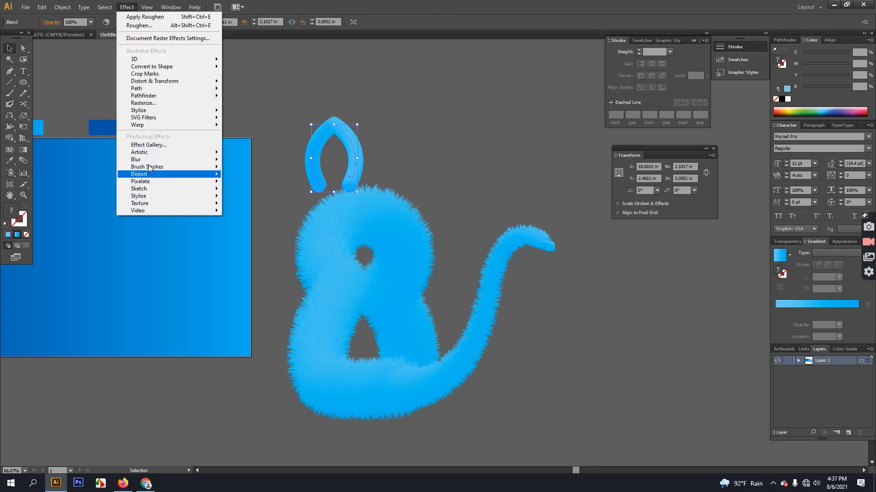
mouse_move(157, 82)
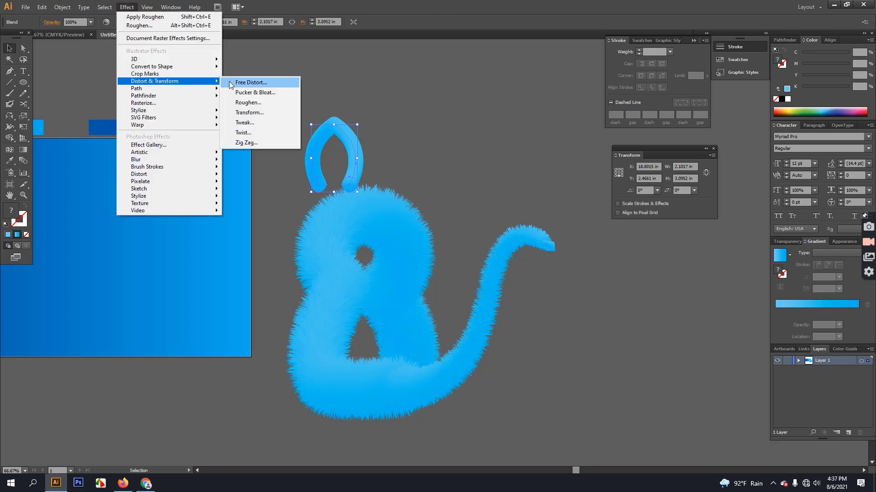
left_click(255, 103)
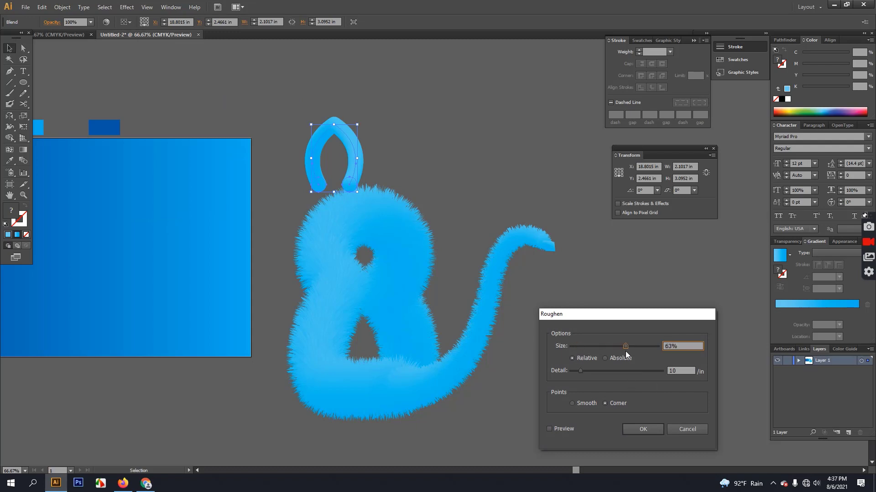
left_click(552, 428)
left_click_drag(581, 372, 645, 371)
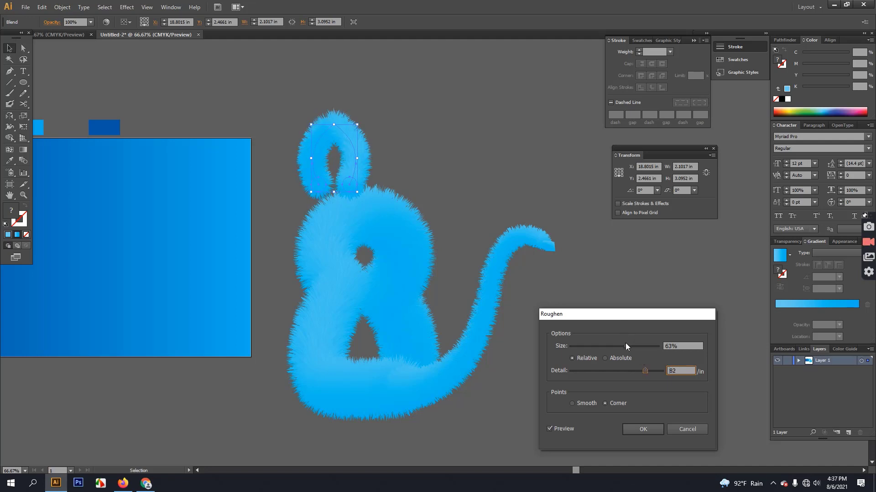
left_click_drag(625, 343, 599, 340)
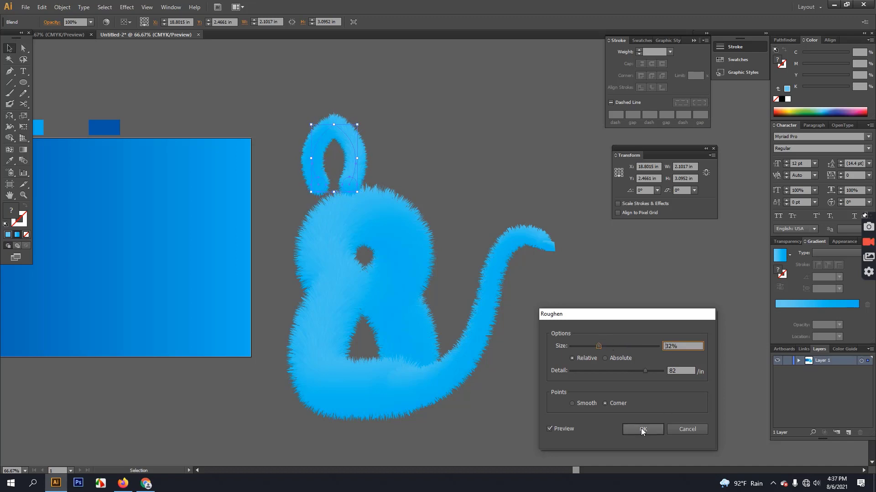
left_click_drag(597, 347, 605, 347)
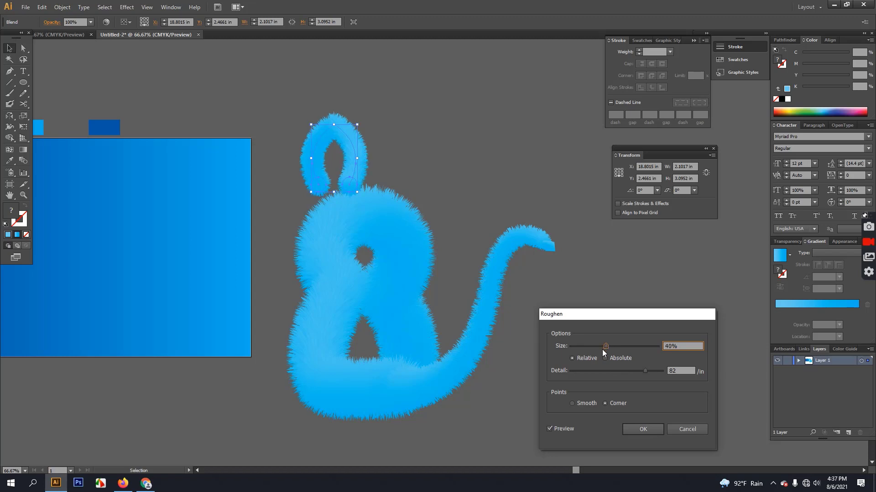
left_click(636, 427)
left_click(461, 121)
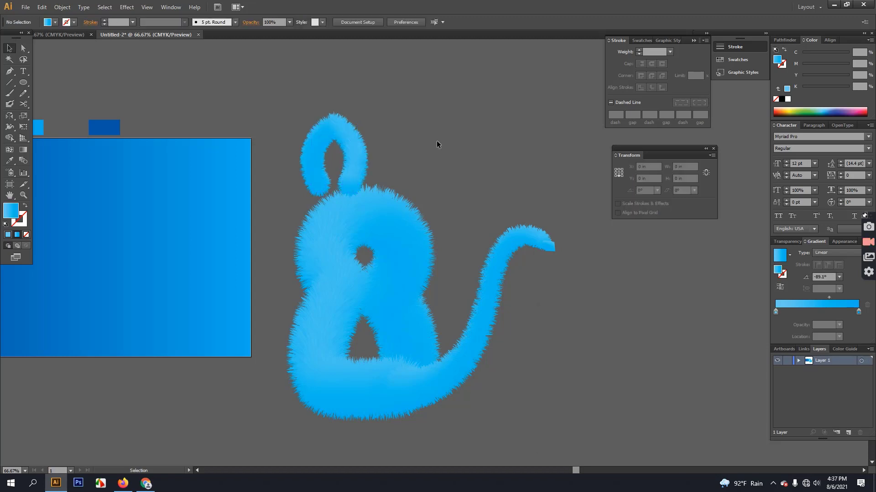
left_click(355, 138)
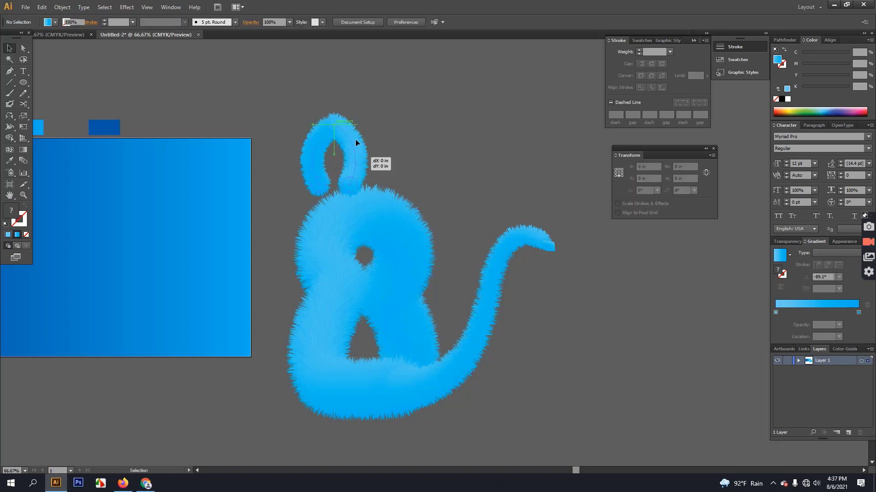
Move the ear to the head's upper left and rotate it about 36 degrees.
left_click(395, 223)
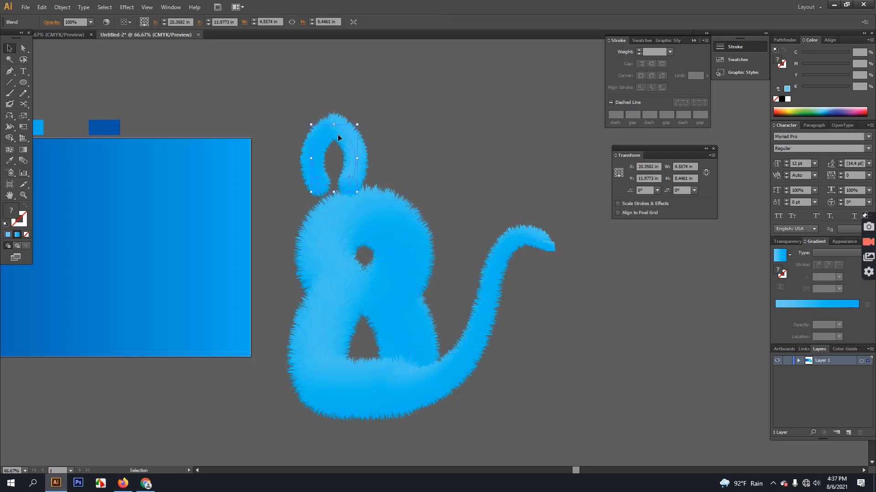
mouse_move(361, 120)
left_mouse_down()
mouse_move(368, 118)
mouse_move(344, 119)
left_mouse_up()
left_click_drag(323, 152, 297, 181)
left_click(419, 183)
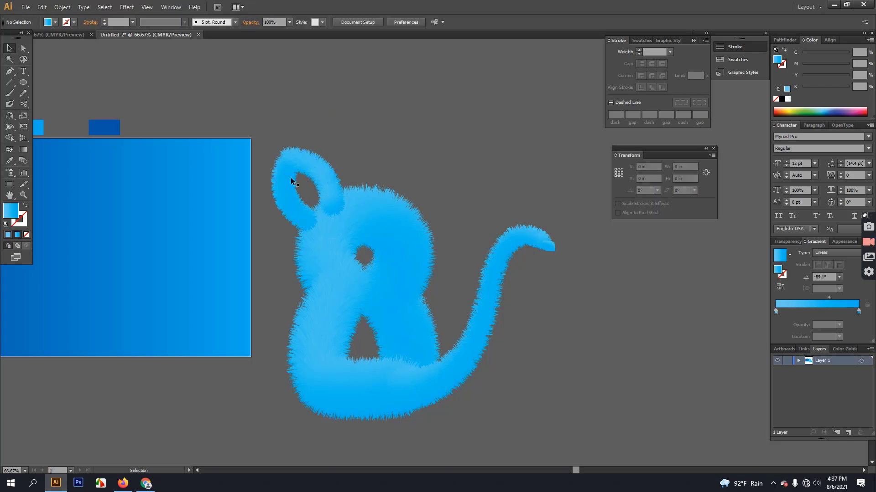
left_click_drag(283, 168, 278, 169)
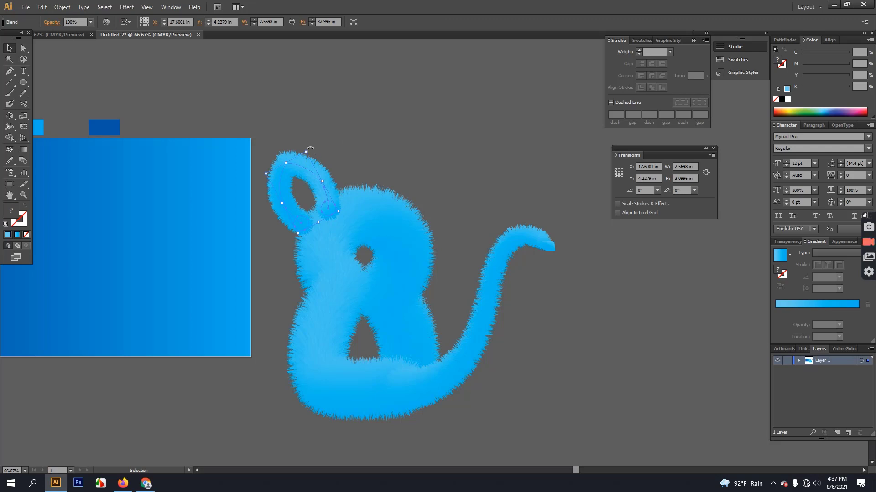
left_click_drag(311, 145, 363, 159)
left_click(335, 133)
Reflect a copy of the ear to form the matching right ear.
left_click(299, 166)
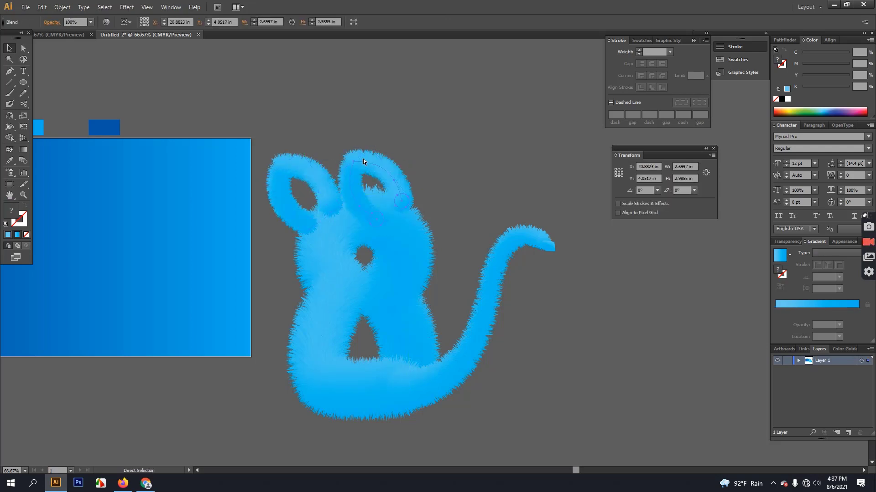
key("ctrl+z")
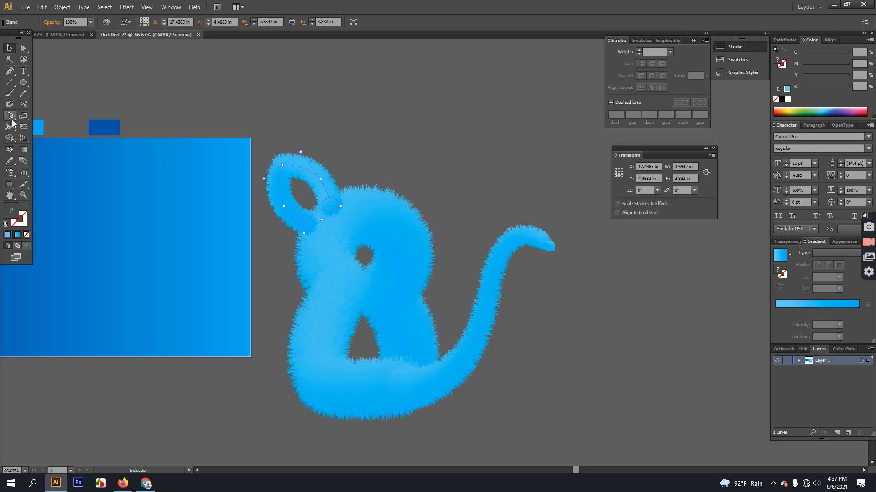
key("o")
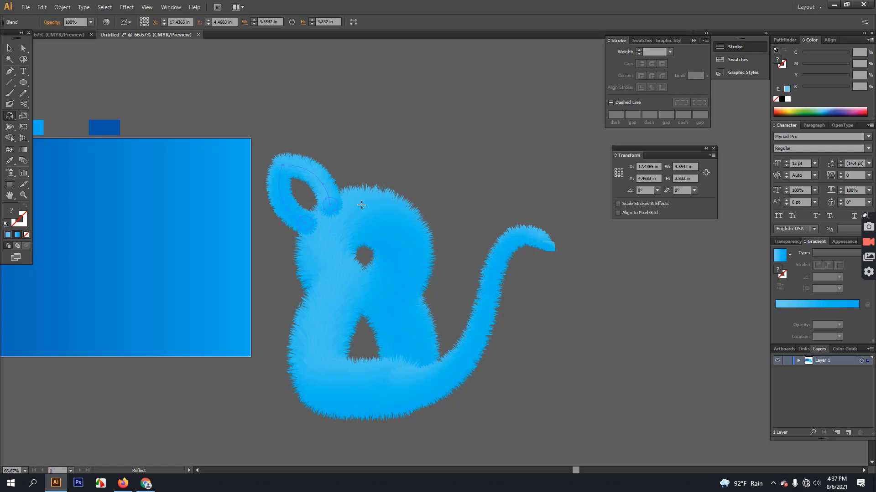
left_click(361, 205, "alt")
left_click(478, 200)
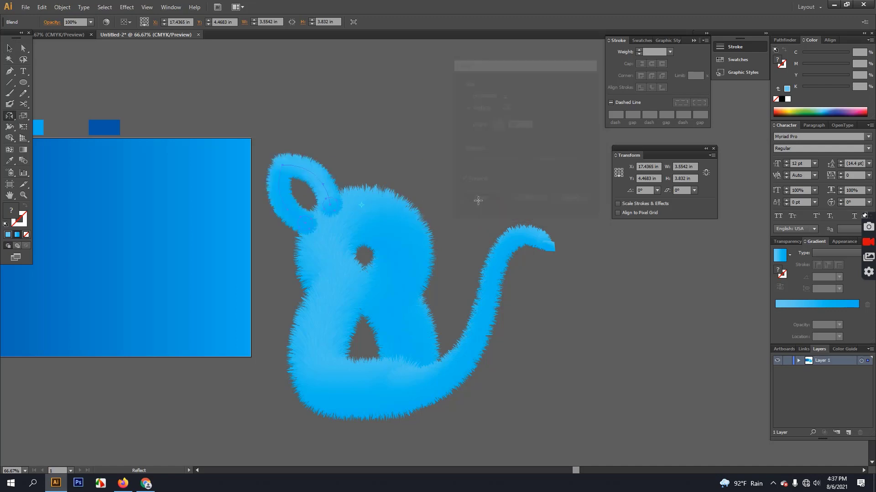
left_click(9, 48)
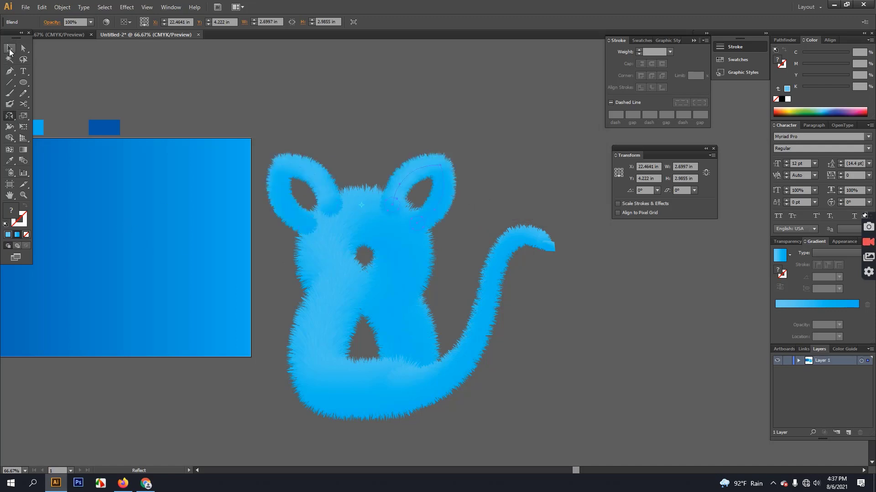
left_click(256, 97)
Bring the body blend to the front with Arrange > Bring to Front.
right_click(409, 256)
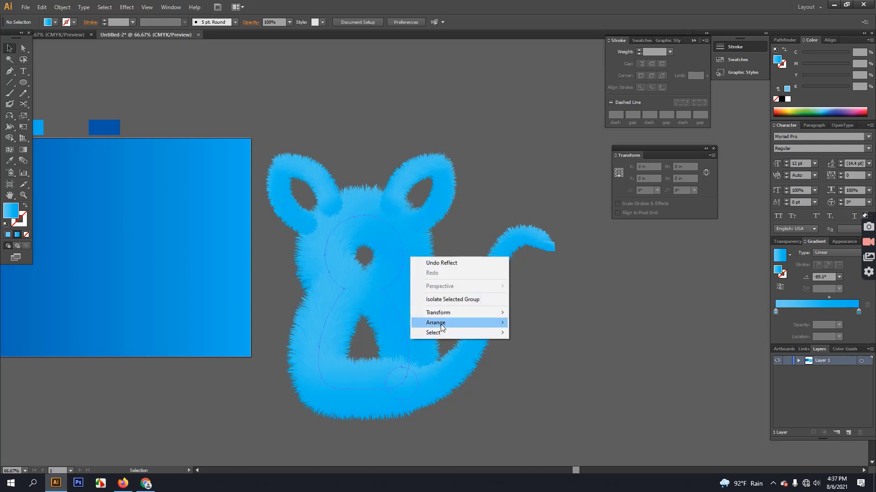
mouse_move(437, 326)
left_click(534, 323)
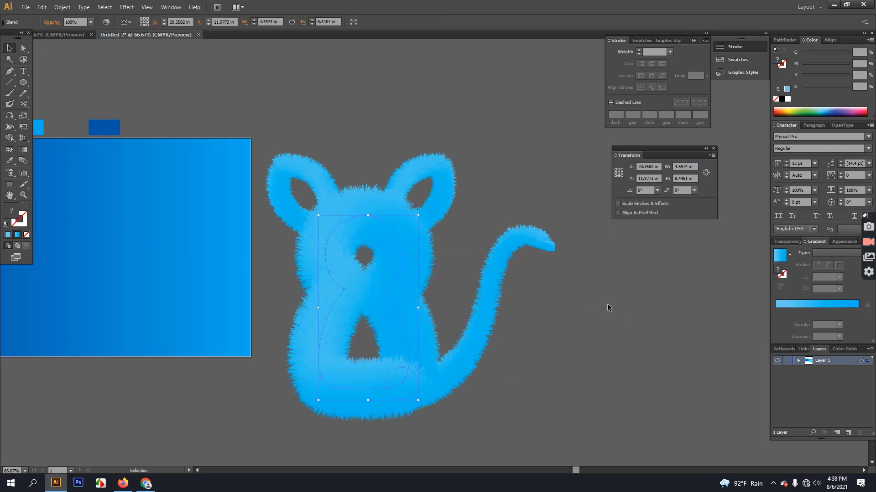
left_click(606, 304)
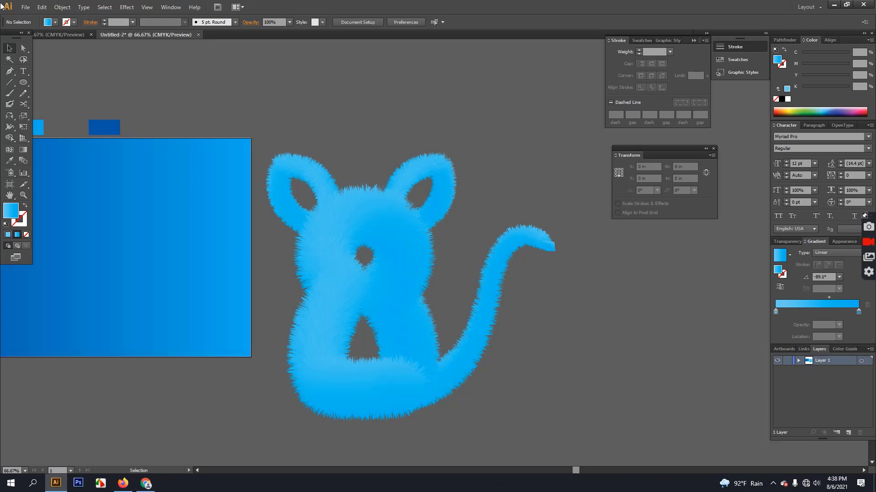
Draw a small circle outline to the right of the tail.
left_click(23, 82)
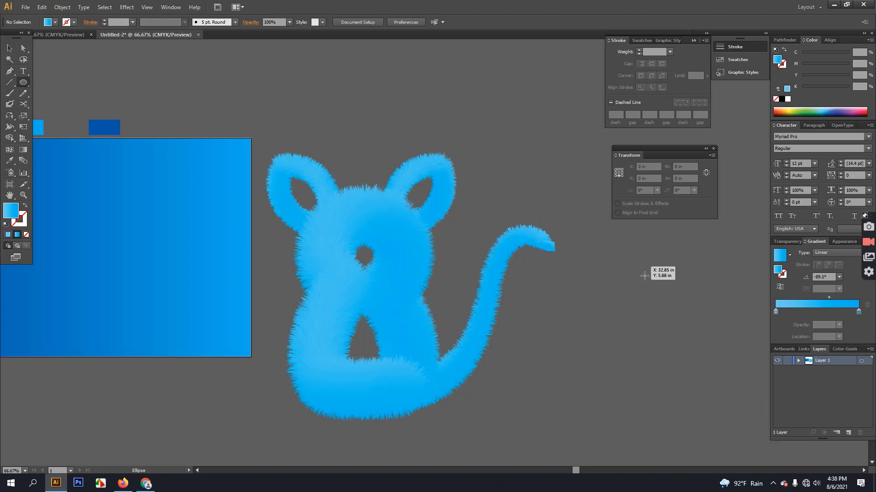
left_click_drag(591, 331, 610, 349)
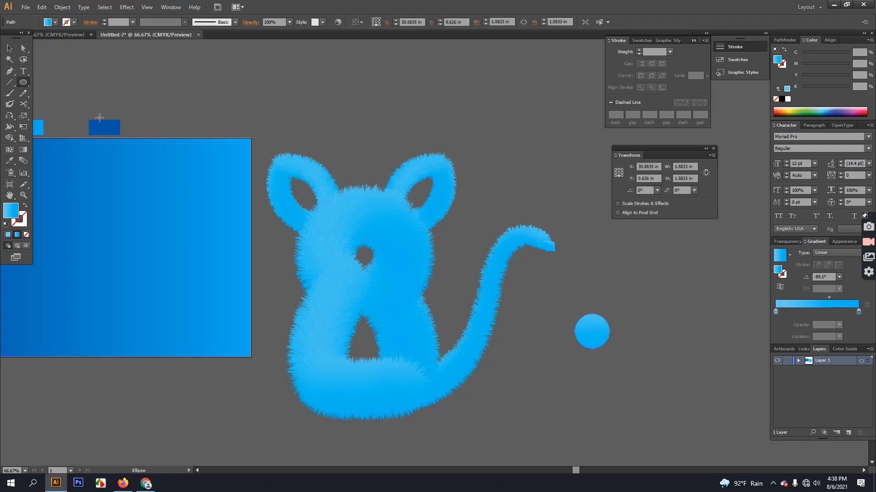
left_click(25, 207)
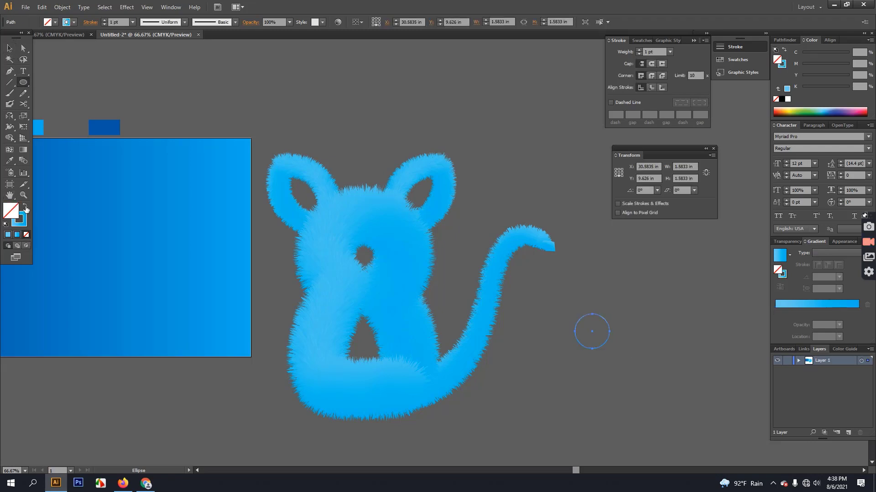
left_click(6, 51)
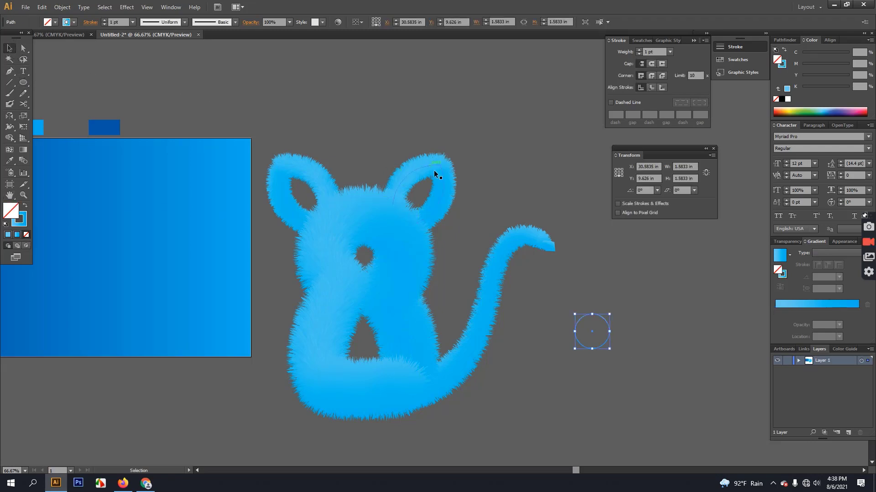
Cut the circle's outline open with Scissors and select the fur blend to reuse.
left_click(434, 167)
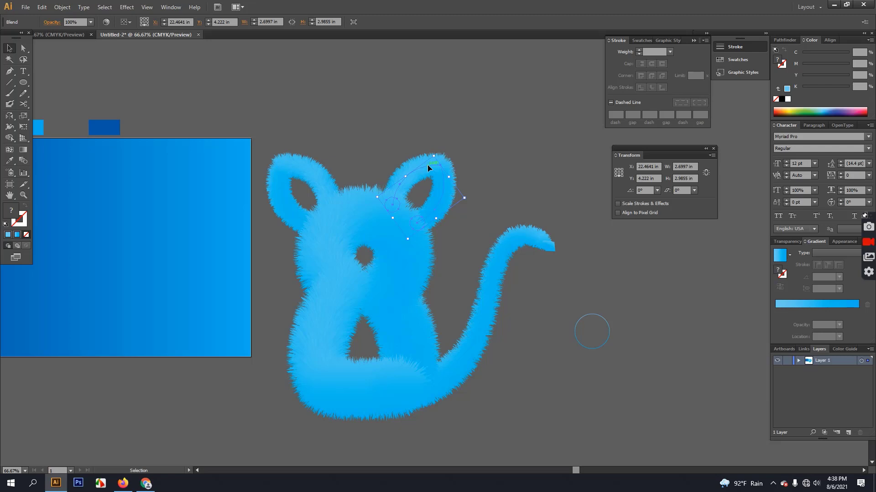
left_click(27, 107)
left_click(585, 347)
left_click(9, 48)
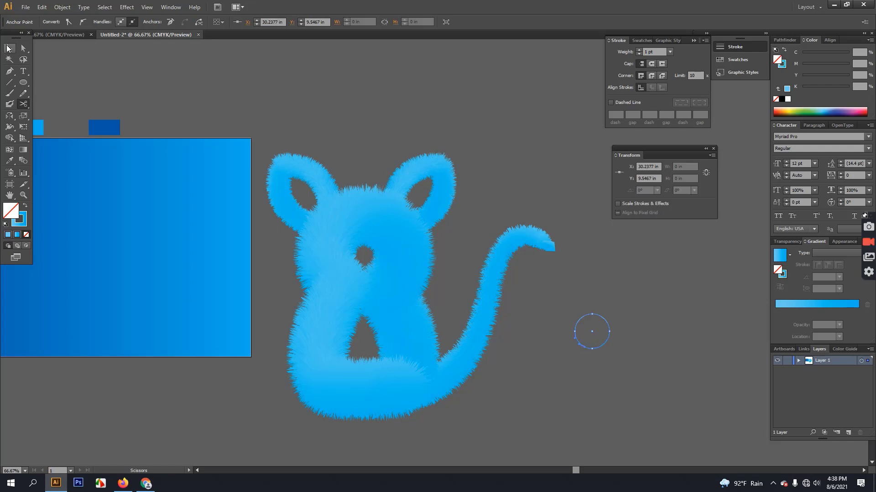
left_click(436, 167)
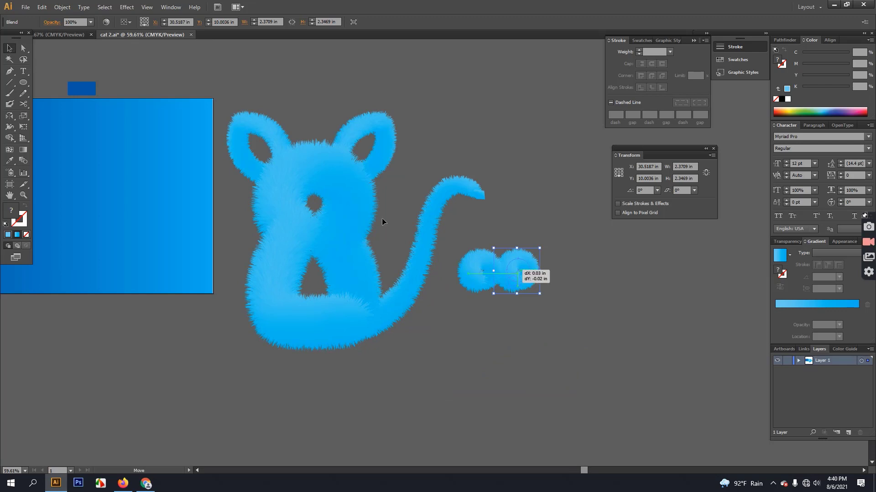
Move the small fur blend onto the cat's face and zoom to 100%.
left_click_drag(381, 218, 310, 203)
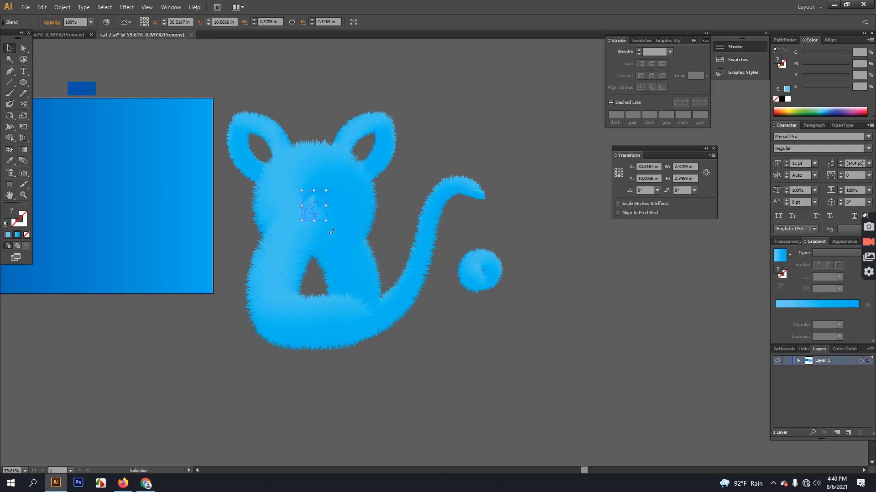
left_click(571, 415)
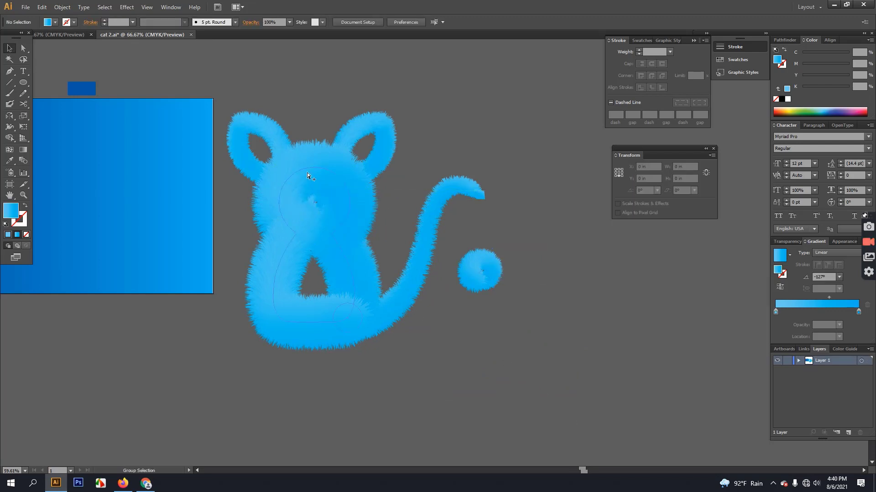
key("ctrl+1")
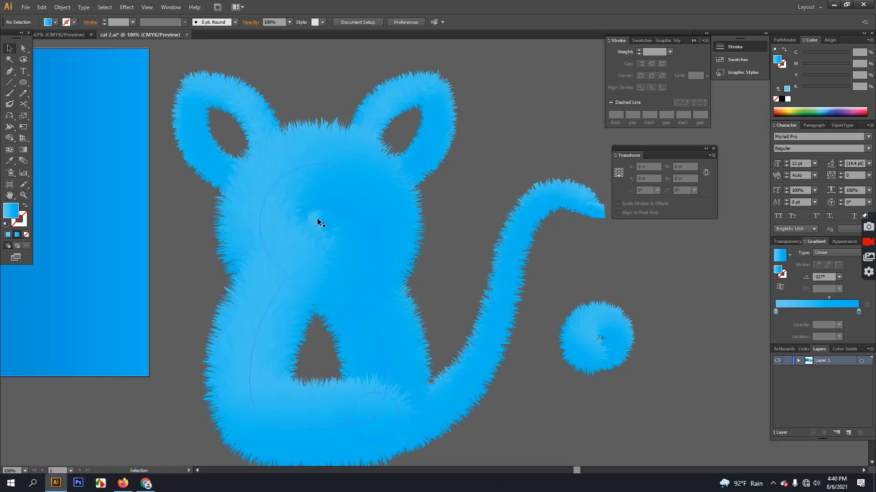
left_click_drag(313, 228, 299, 259)
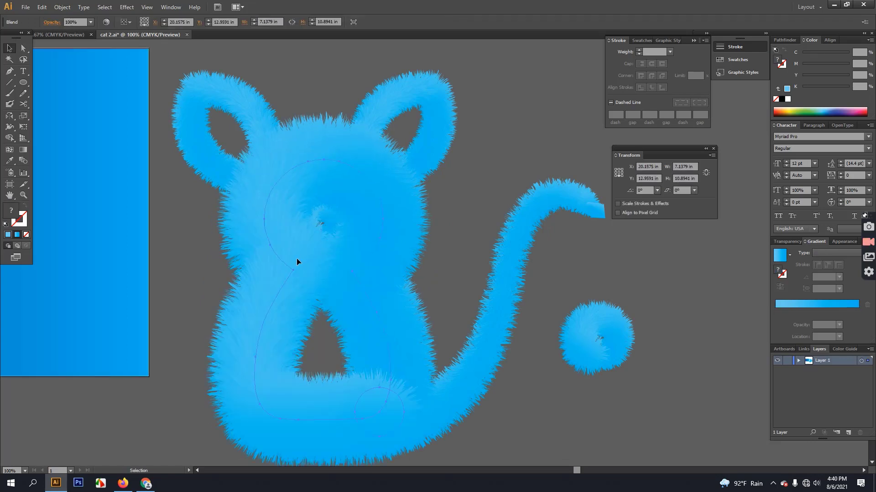
key("v")
left_click(482, 150)
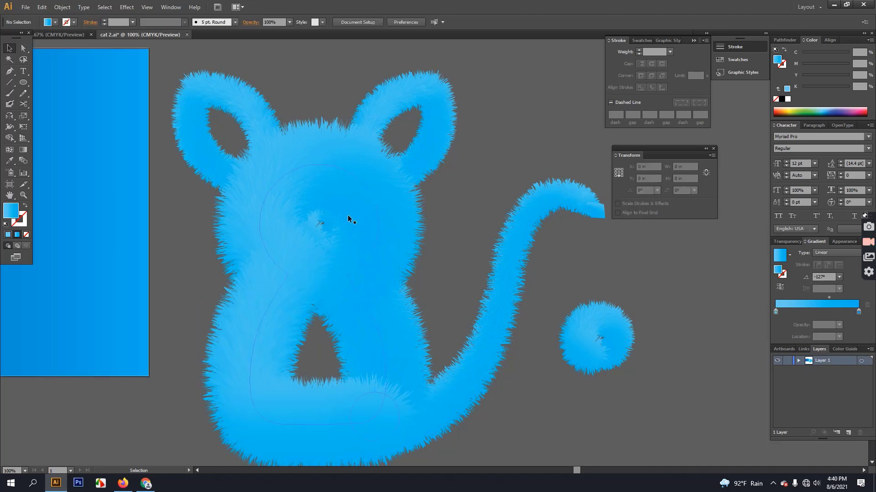
Enlarge the face fur patch to about 2.9 inches and nudge it up-right.
left_click(321, 220)
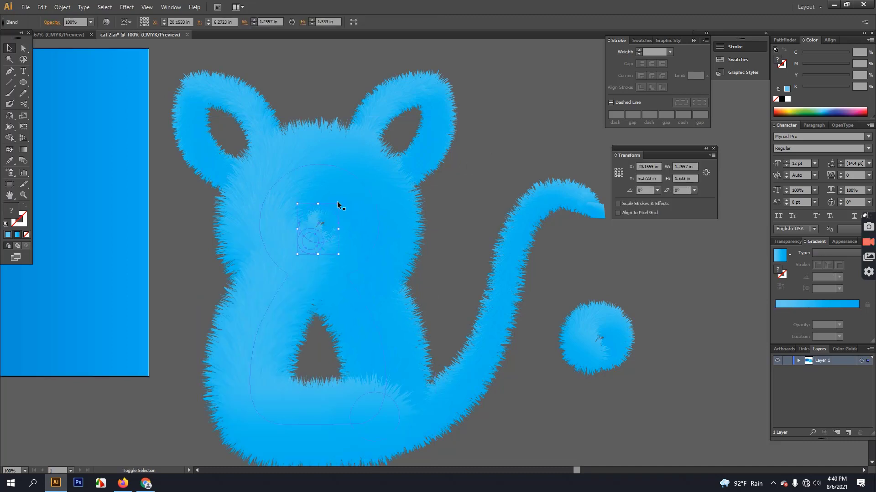
left_click_drag(338, 204, 354, 184)
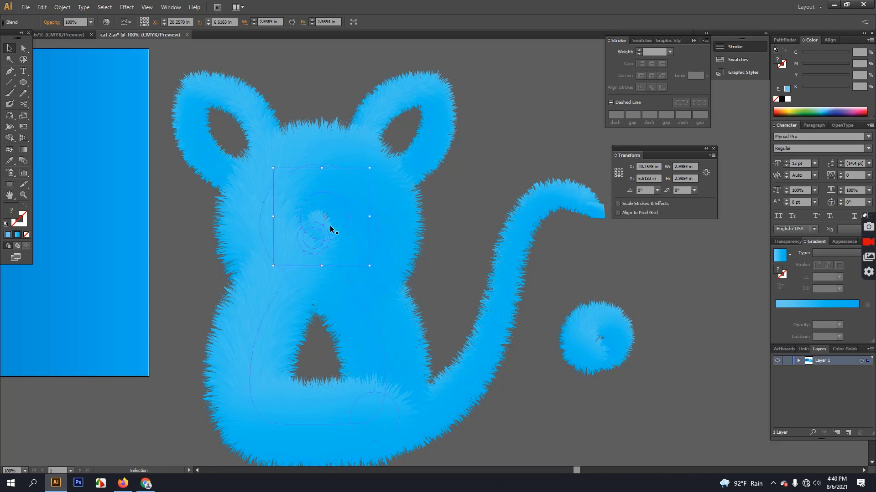
left_click_drag(320, 223, 326, 218)
left_click(484, 198)
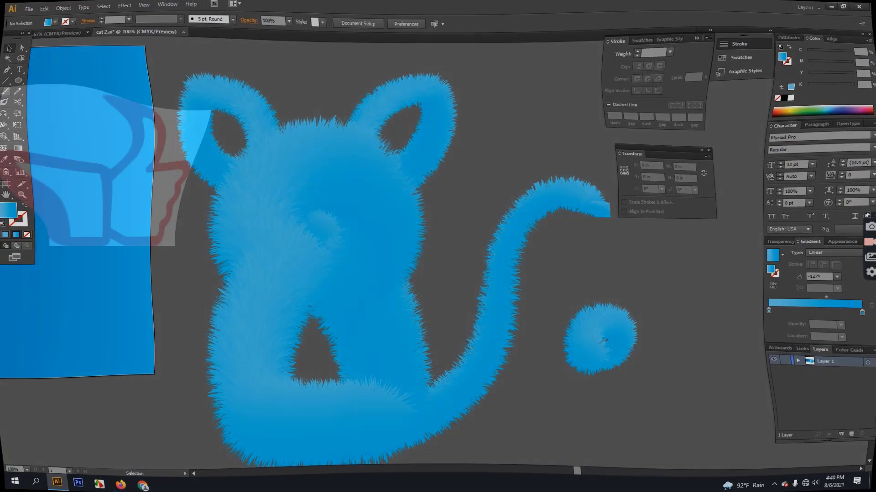
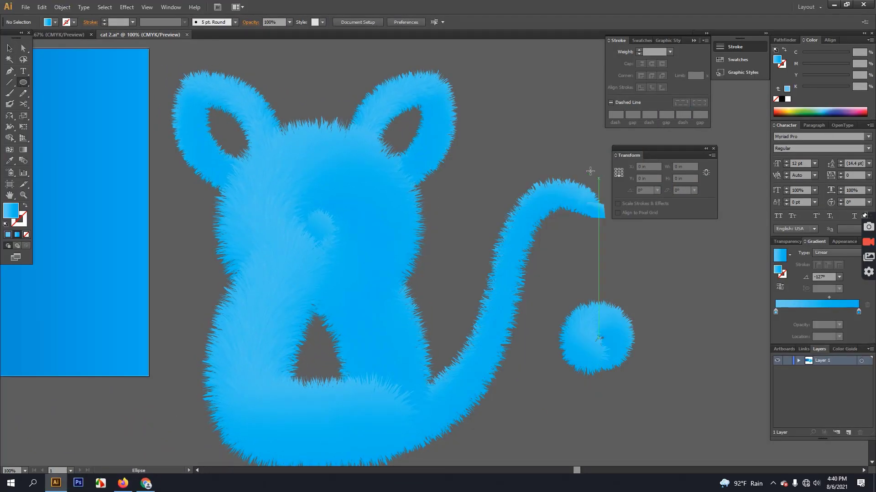
Draw a small circle, about 1.10 × 1.23 in, to the right of the cat's right ear.
left_click_drag(523, 92, 560, 133)
Nudge the new circle down-left and darken its gradient's end colour.
left_click(6, 47)
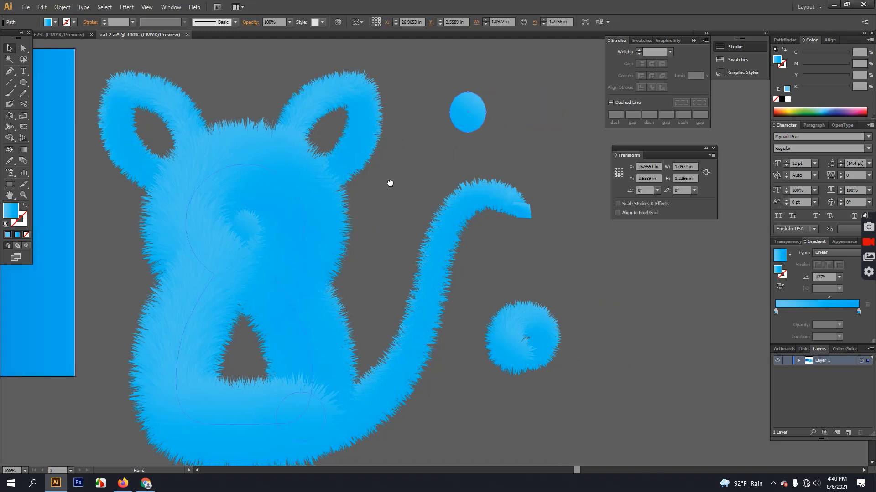
scroll(390, 186, "right", 3)
left_click_drag(469, 123, 462, 132)
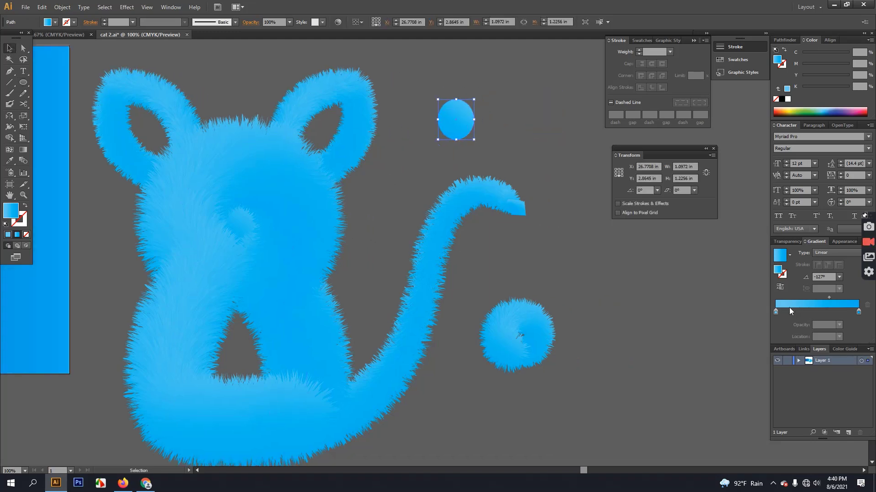
left_click(857, 312)
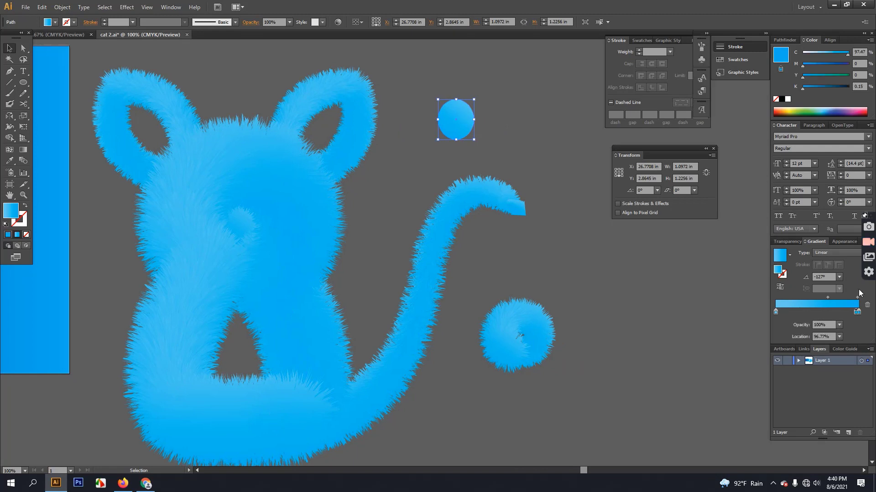
left_click(781, 99)
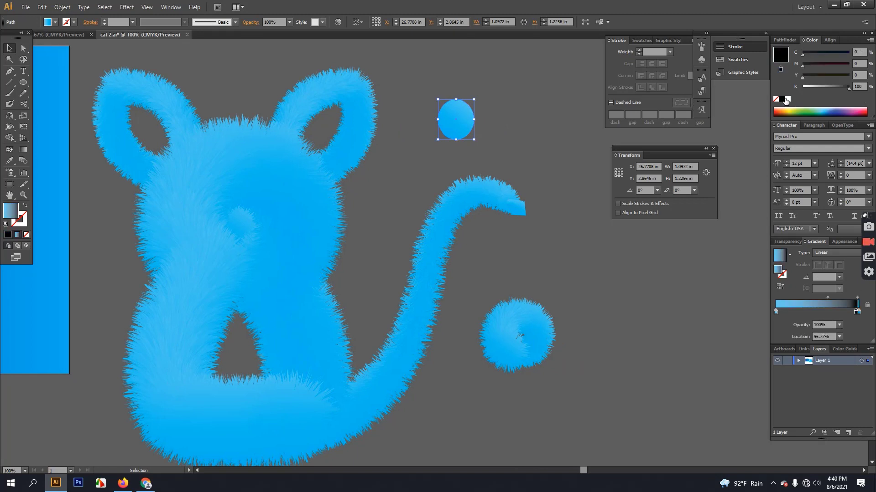
left_click_drag(857, 312, 855, 332)
left_click(858, 312)
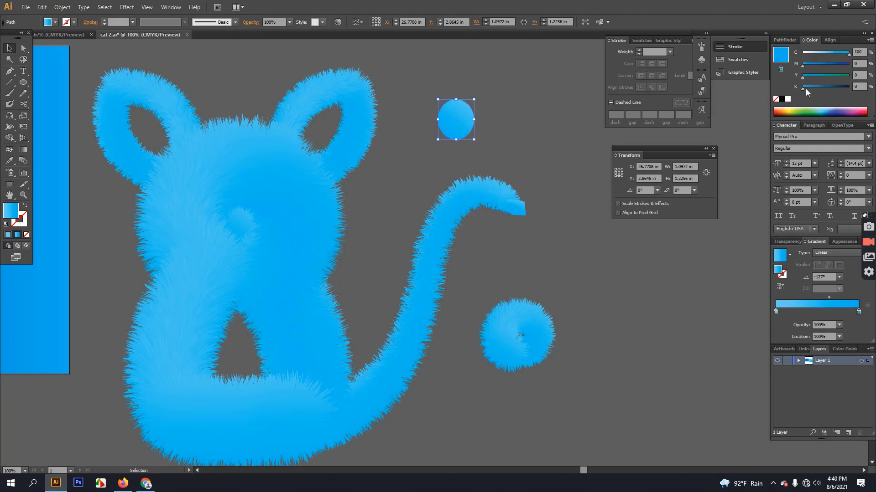
left_click_drag(805, 89, 849, 87)
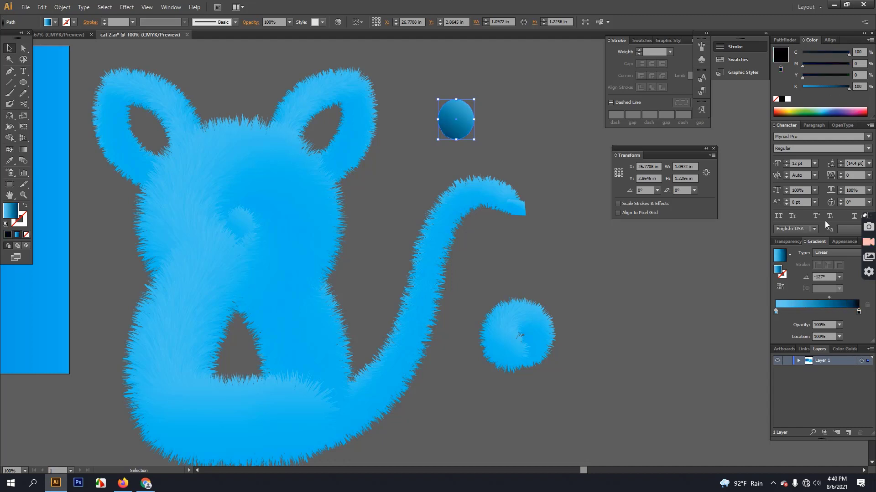
Make the circle's gradient radial with a dark blue centre and its midpoint shifted outward.
left_click(837, 254)
left_click(826, 272)
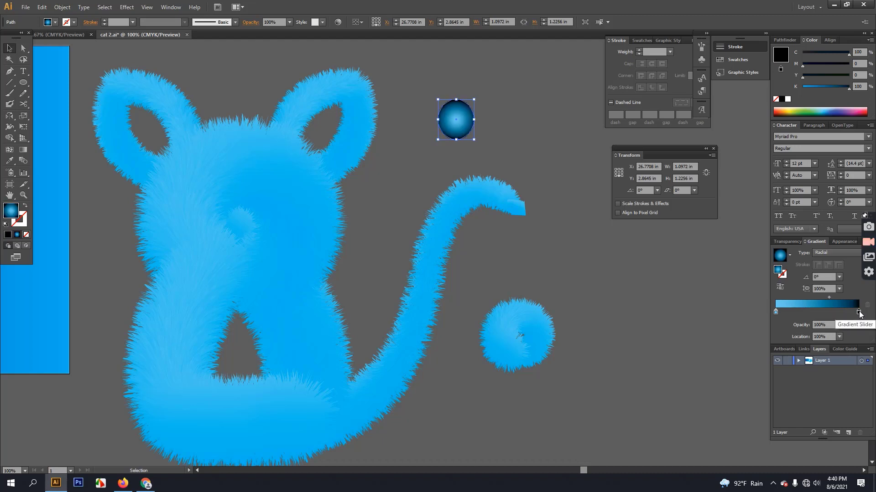
key("ctrl+z")
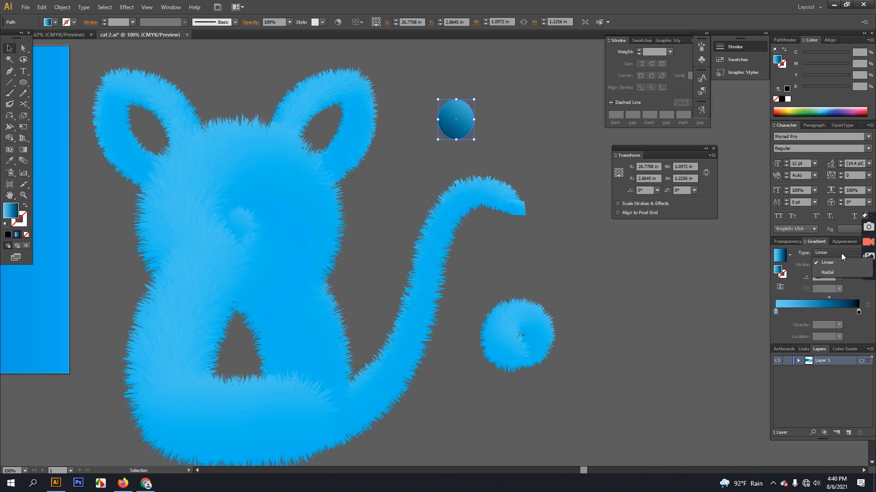
left_click(840, 253)
left_click(830, 274)
left_click_drag(858, 312, 749, 307)
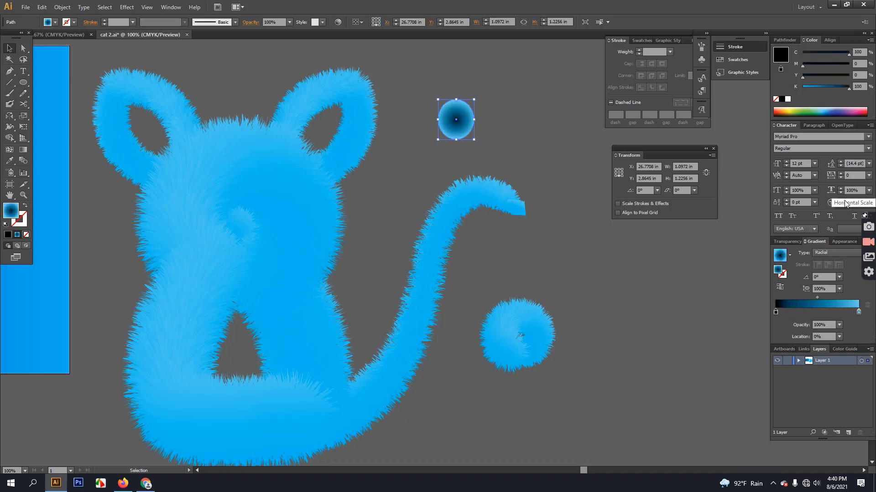
left_click_drag(816, 296, 837, 296)
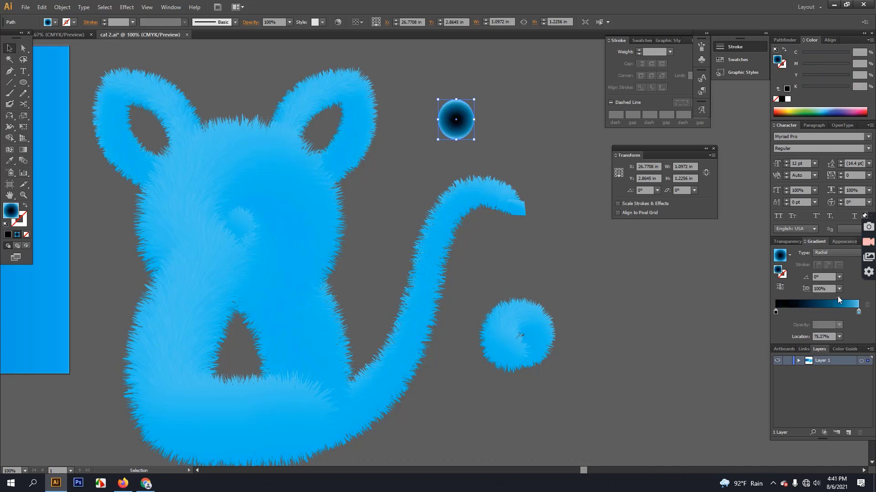
left_click(776, 311)
left_click_drag(846, 91, 835, 87)
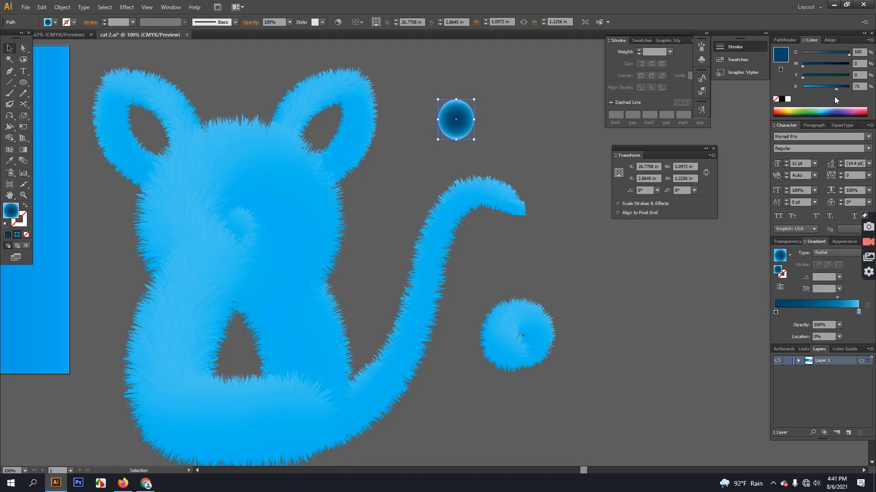
mouse_move(836, 297)
left_mouse_down()
mouse_move(844, 297)
mouse_move(837, 298)
left_mouse_up()
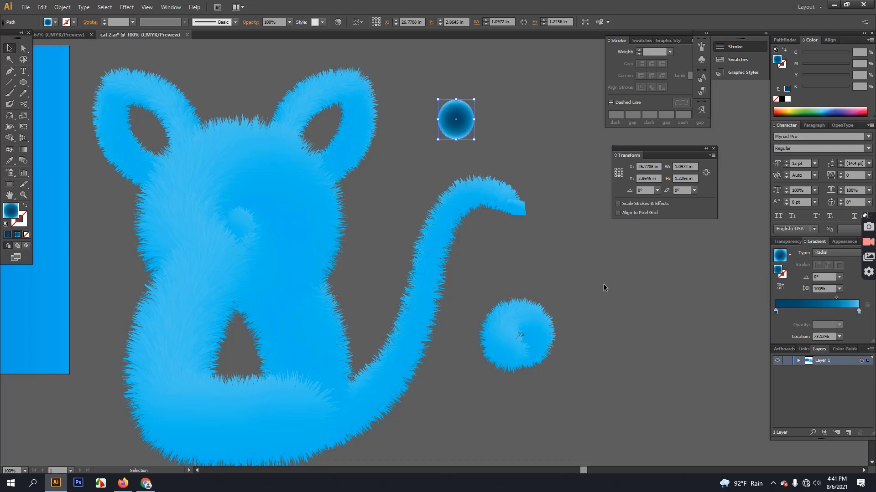
Alt-drag a copy of the gradient dot onto the cat's face.
left_click(501, 123)
left_click_drag(456, 126, 216, 203)
left_click(364, 219)
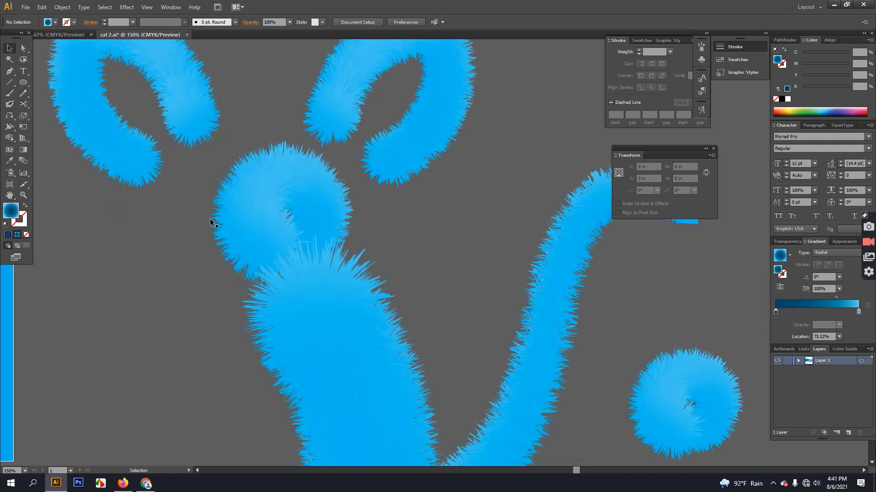
scroll(185, 197, "up", 1)
scroll(328, 188, "down", 2)
scroll(346, 221, "right", 2)
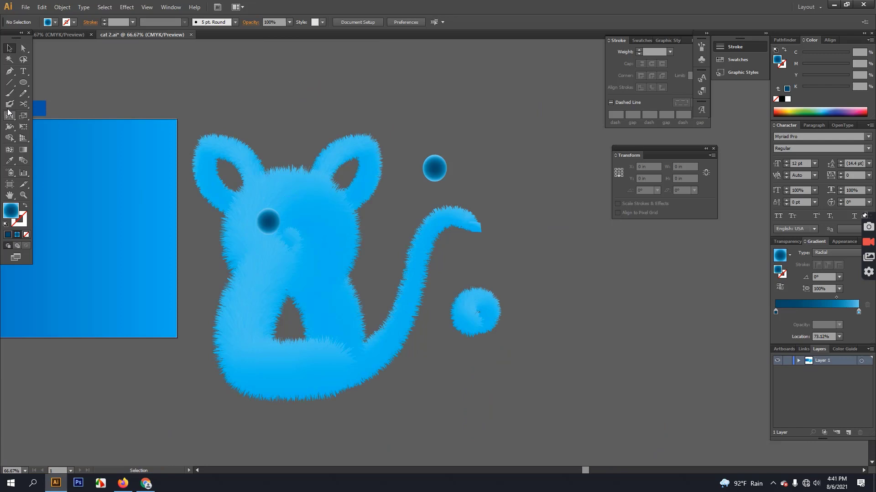
Draw a tall oval right of the gradient dot and fill it white.
left_click(23, 82)
left_click_drag(494, 162, 519, 196)
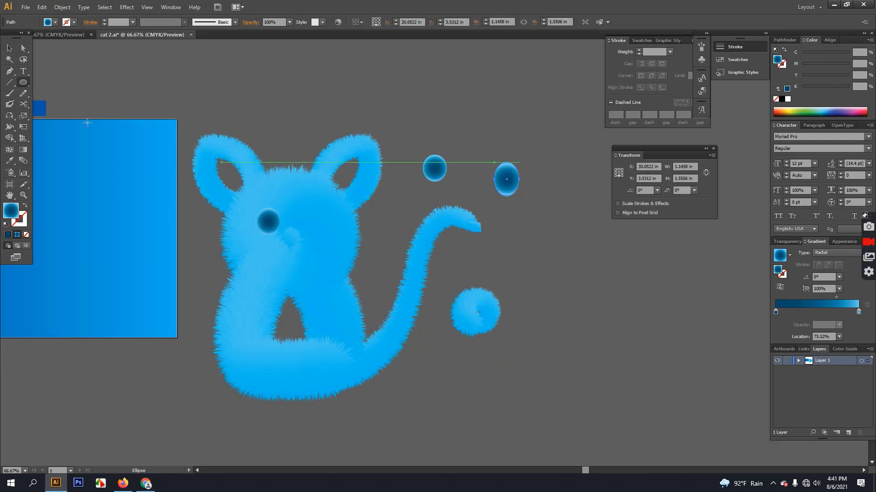
left_click(8, 235)
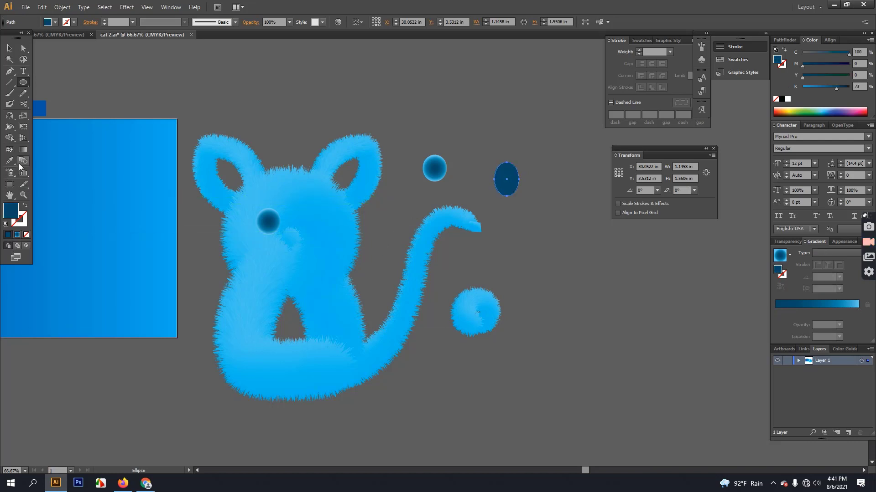
key("i")
left_click(787, 99)
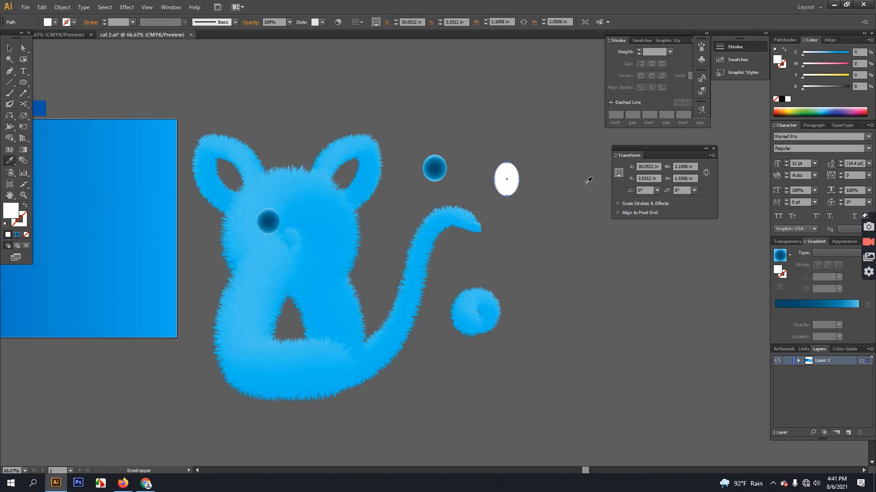
Duplicate the white oval slightly right, shrink it to about two-thirds, and fill it fur blue.
left_click(9, 48)
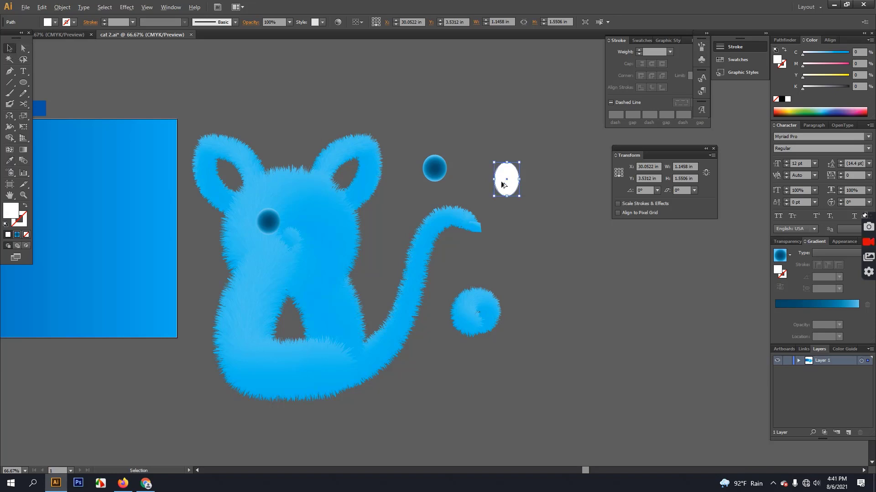
left_click_drag(502, 182, 507, 182)
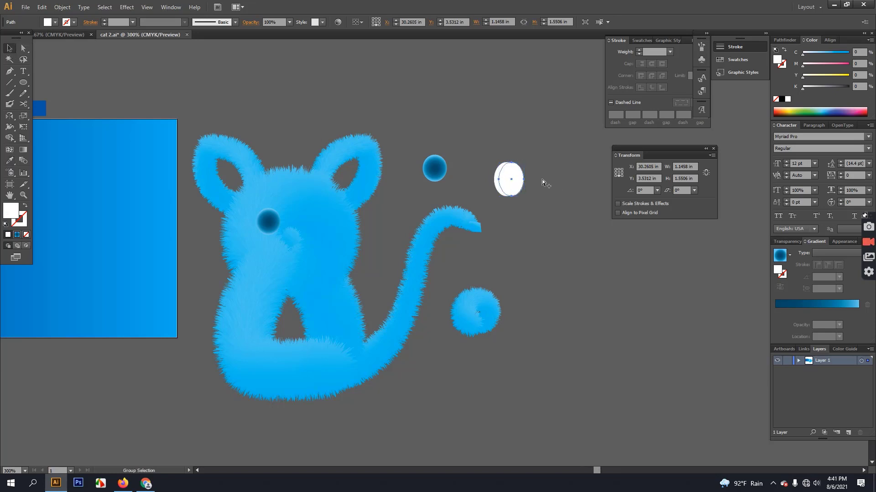
scroll(542, 179, "up", 5)
left_click_drag(403, 85, 376, 123)
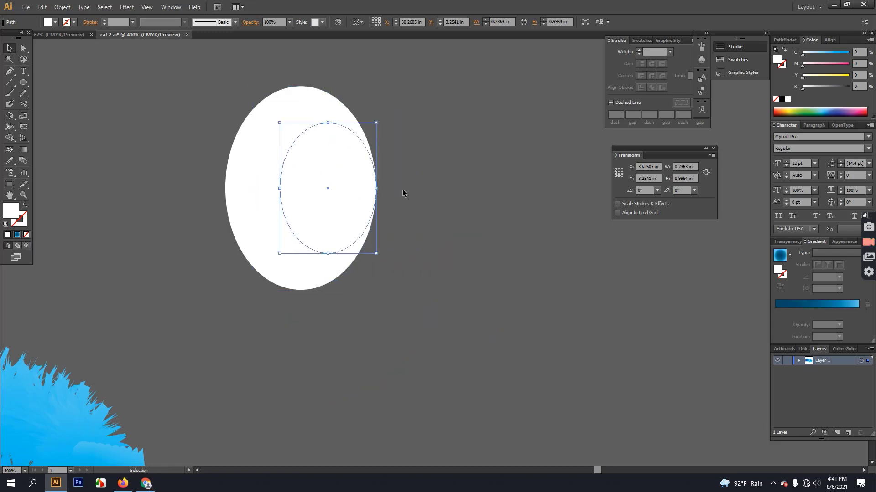
left_click(402, 190)
left_click(348, 192)
left_click(9, 160)
left_click(30, 382)
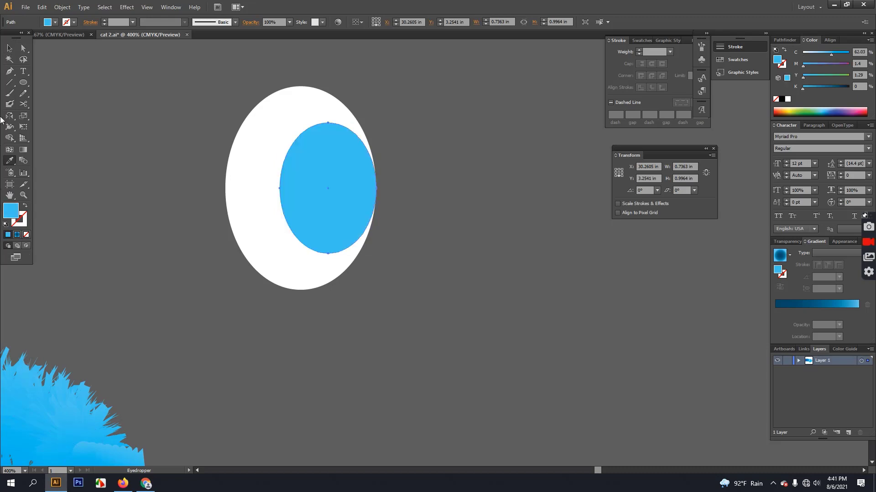
Draw a 0.5142-in pupil circle out from the blue oval's centre.
left_click(9, 48)
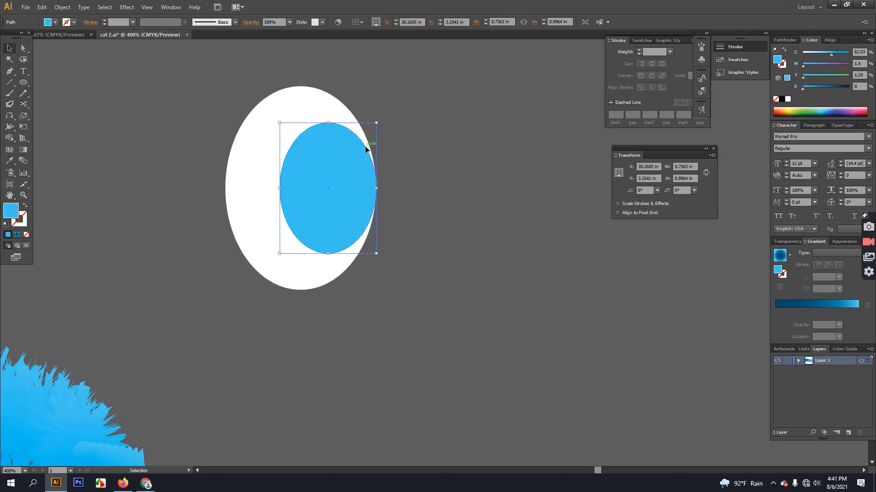
left_click(24, 82)
left_click_drag(322, 172, 371, 221)
Fill the pupil circle black and enlarge it slightly.
key("alt+space")
left_click(102, 106)
left_click(408, 245)
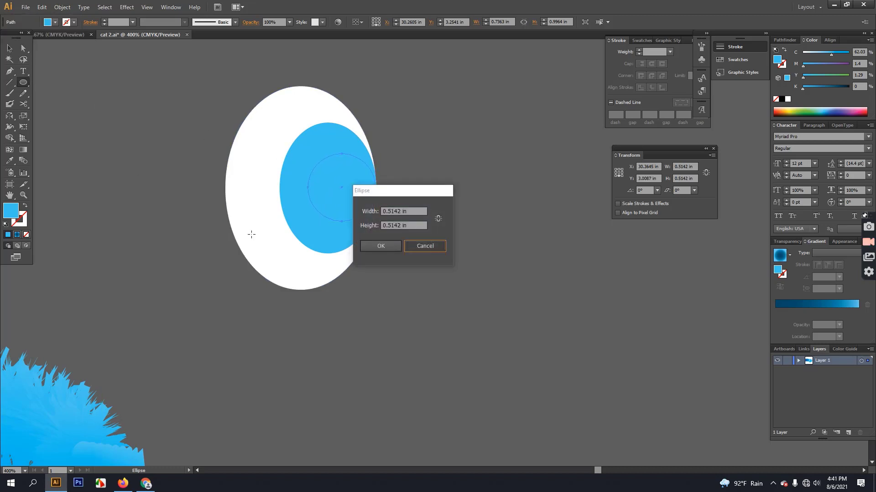
key("i")
left_click(781, 99)
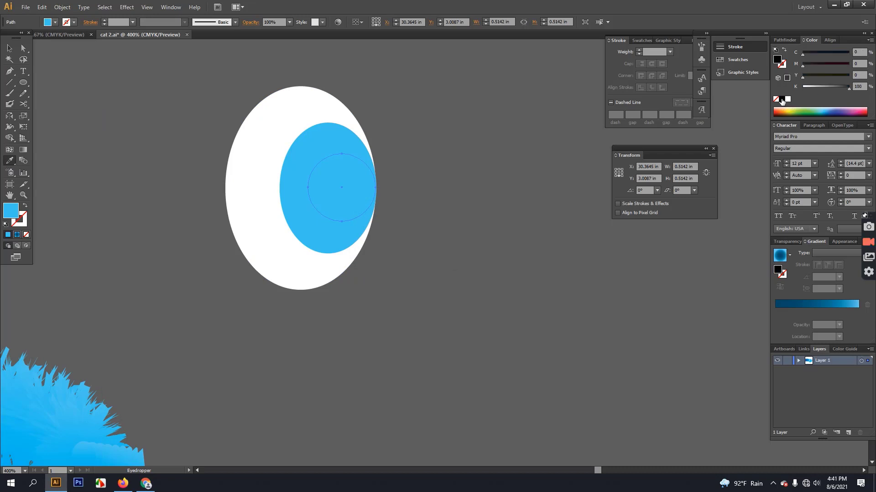
left_click(9, 48)
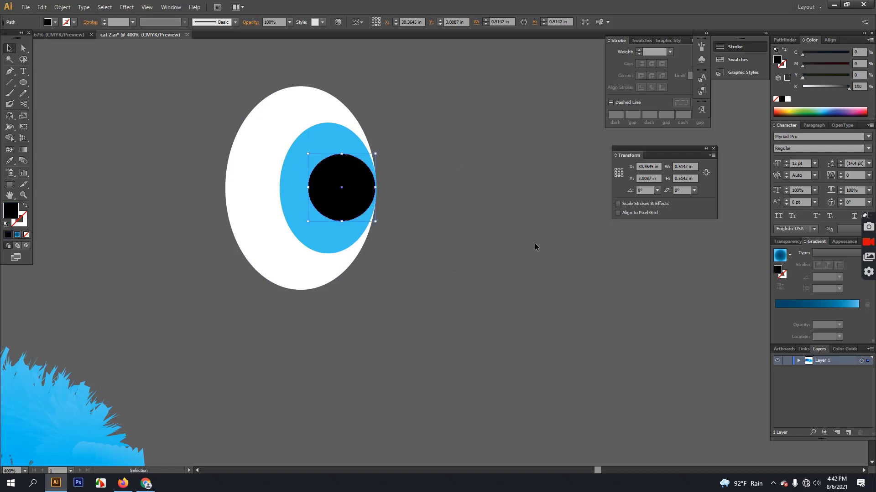
left_click(549, 246)
left_click(323, 195)
left_click_drag(308, 154, 303, 149)
left_click(450, 204)
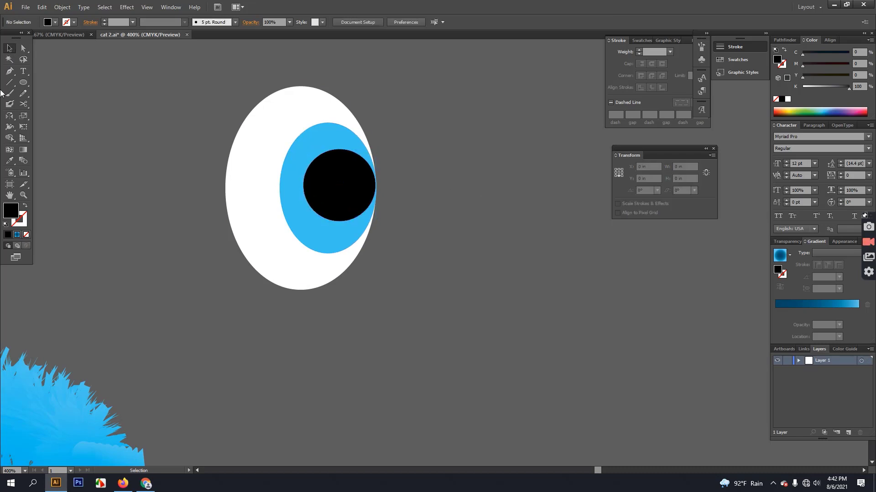
Draw a small white highlight dot and scale it into place on the pupil.
left_click(24, 82)
left_click_drag(481, 261, 487, 267)
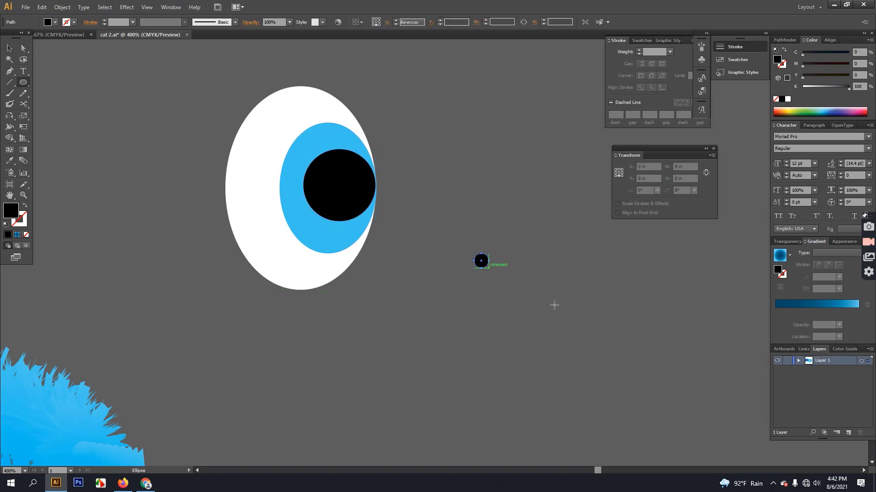
left_click(9, 160)
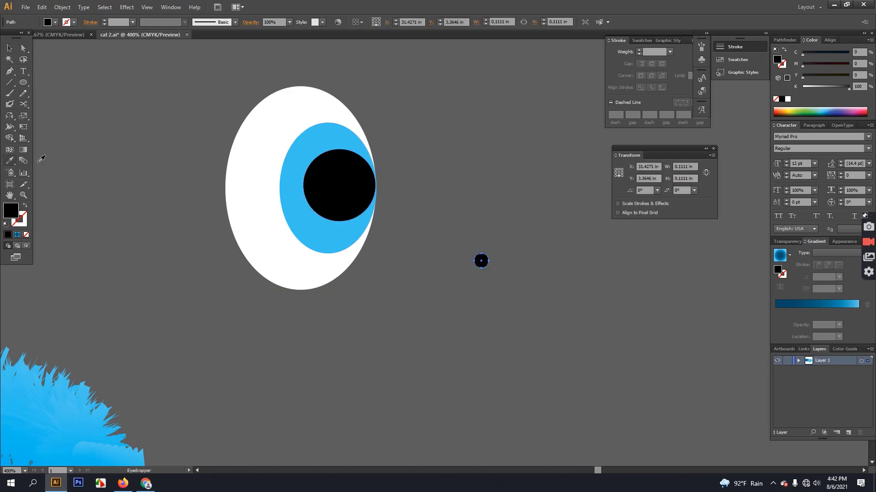
left_click(788, 99)
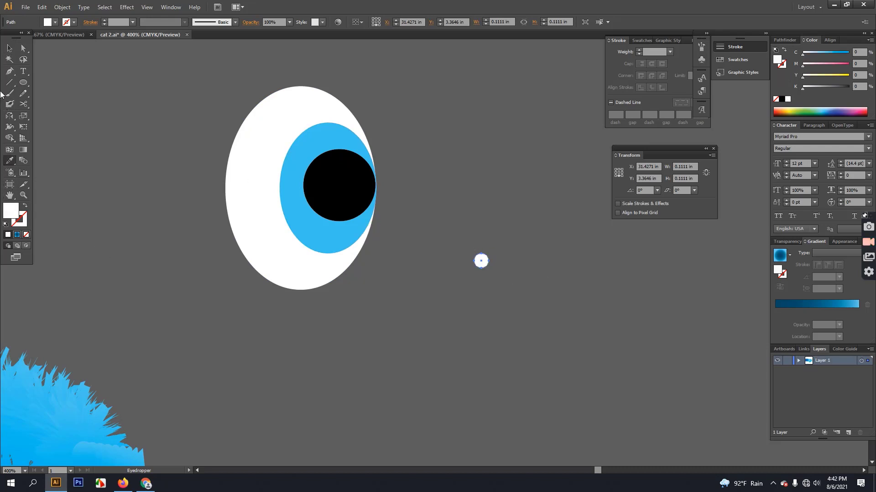
left_click(10, 48)
left_click_drag(491, 270, 352, 224)
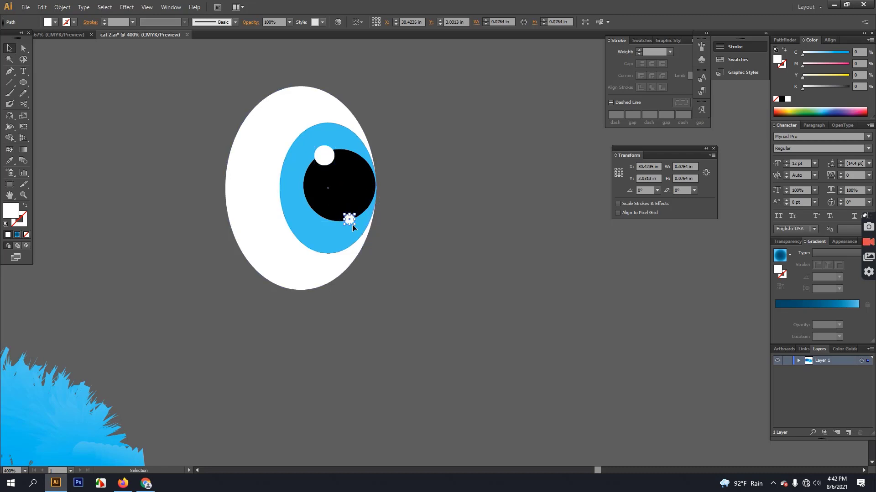
left_click(340, 324)
scroll(356, 246, "up", 3)
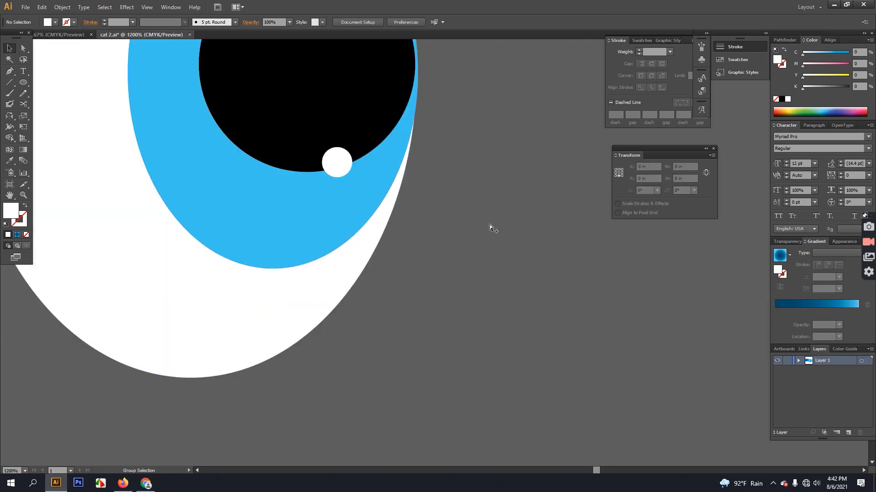
Group the eye's white, blue, black and highlight parts and move the group toward the cat's head.
scroll(485, 235, "down", 4)
scroll(476, 251, "down", 5)
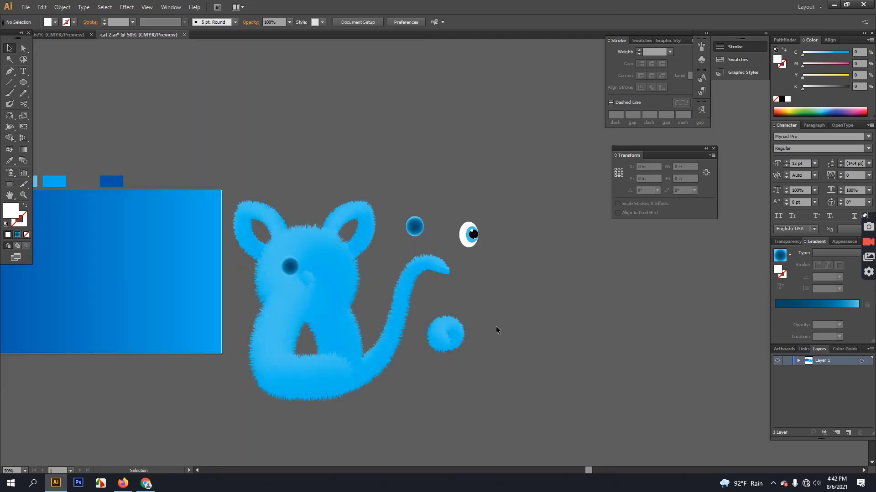
left_click_drag(496, 327, 475, 298)
left_click_drag(417, 206, 450, 257)
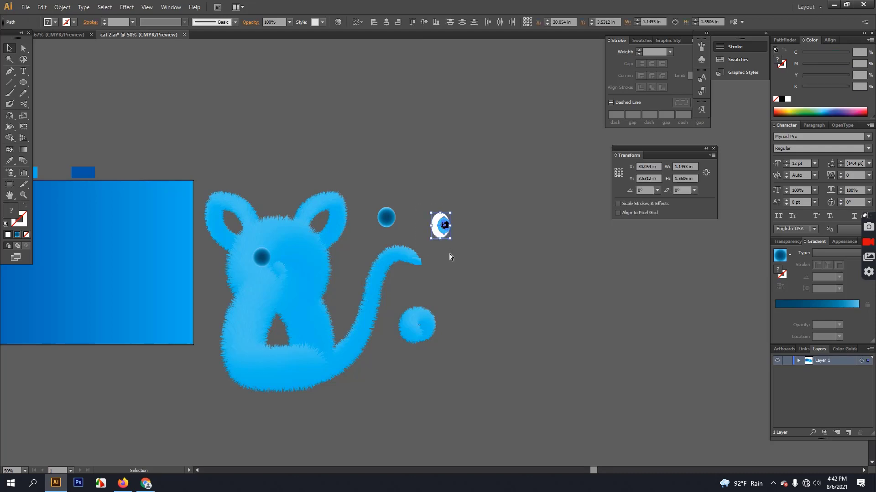
key("ctrl+g")
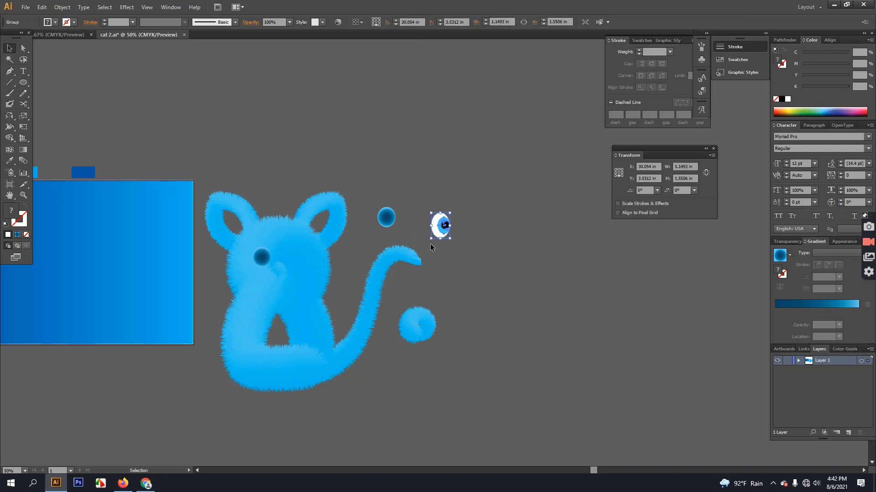
scroll(434, 231, "up", 3)
scroll(435, 230, "up", 3)
scroll(458, 279, "left", 5)
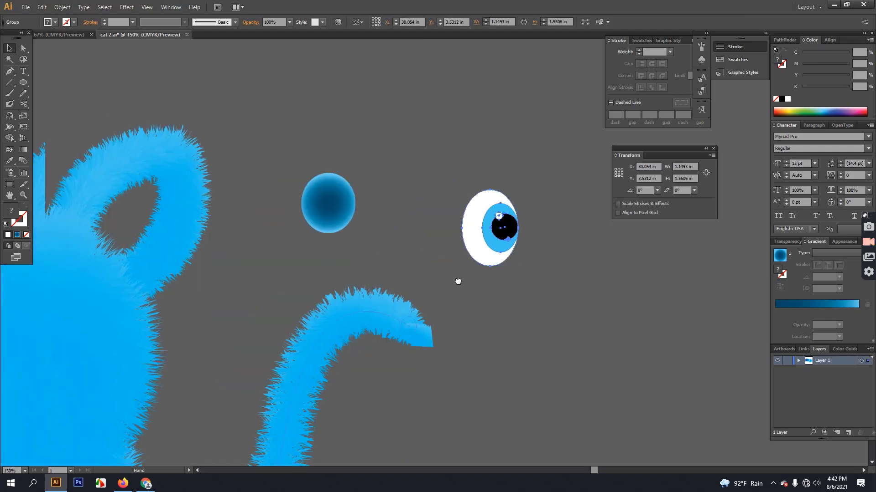
left_click_drag(654, 254, 412, 276)
scroll(557, 237, "left", 5)
Place the eye on the cat's face and reflect a copy across a vertical axis as the second eye.
left_click_drag(564, 223, 284, 287)
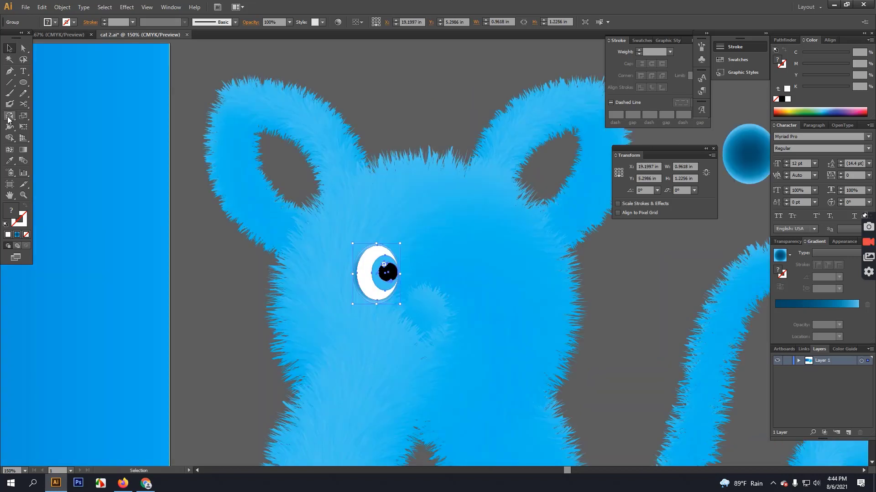
left_click(9, 117)
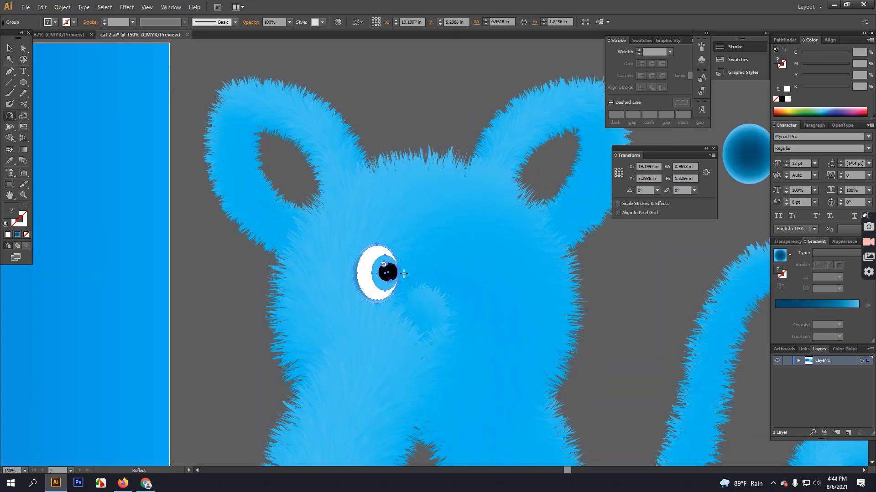
left_click(404, 273, "alt")
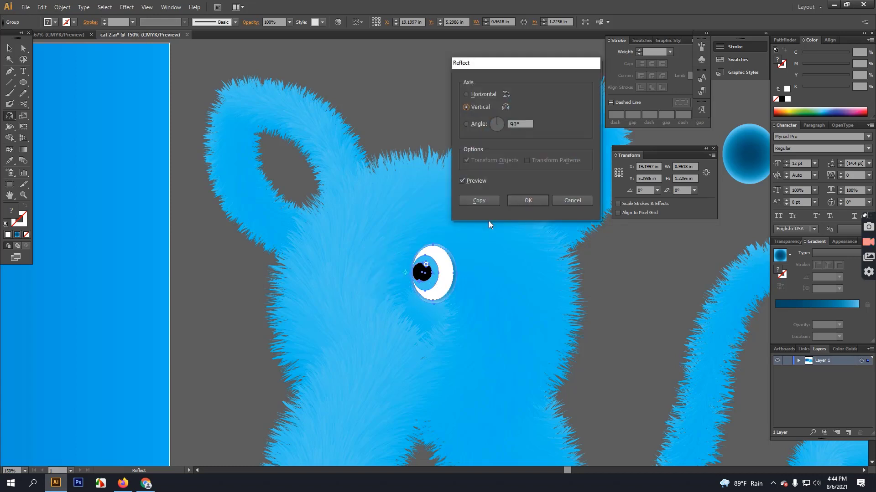
left_click(480, 200)
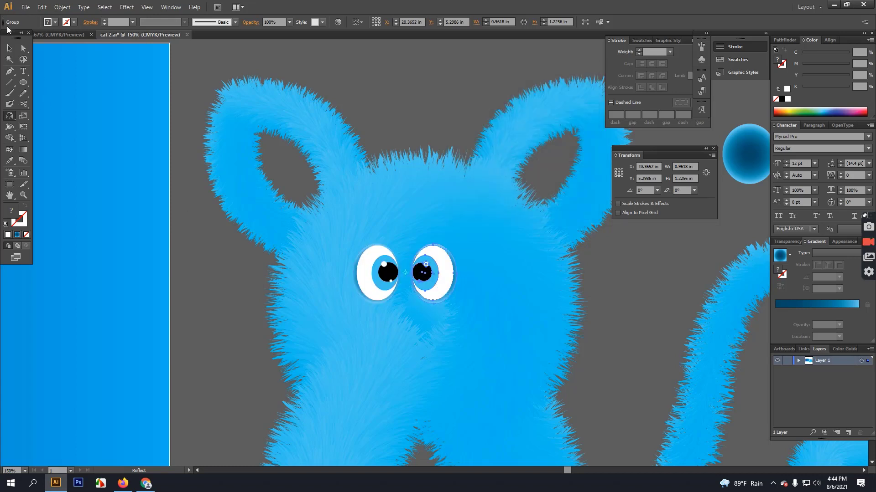
left_click(9, 47)
Save the document with Ctrl+S.
left_click(426, 84)
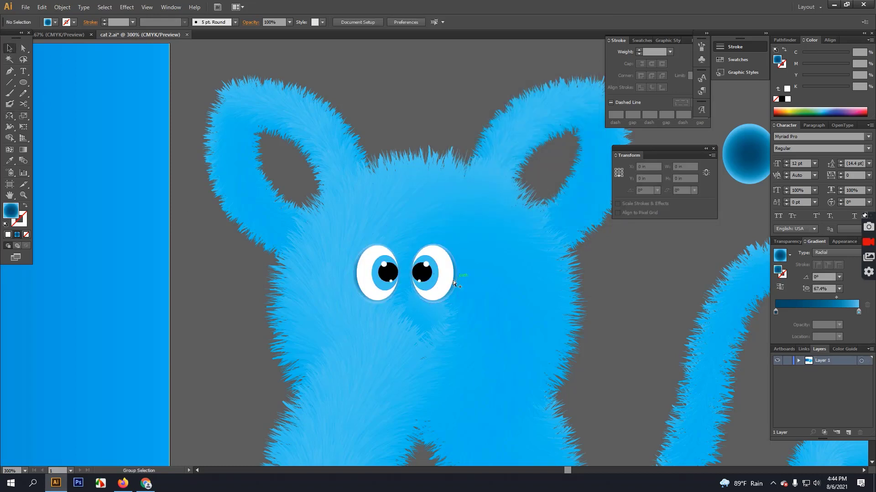
scroll(453, 283, "down", 10)
scroll(453, 280, "up", 10)
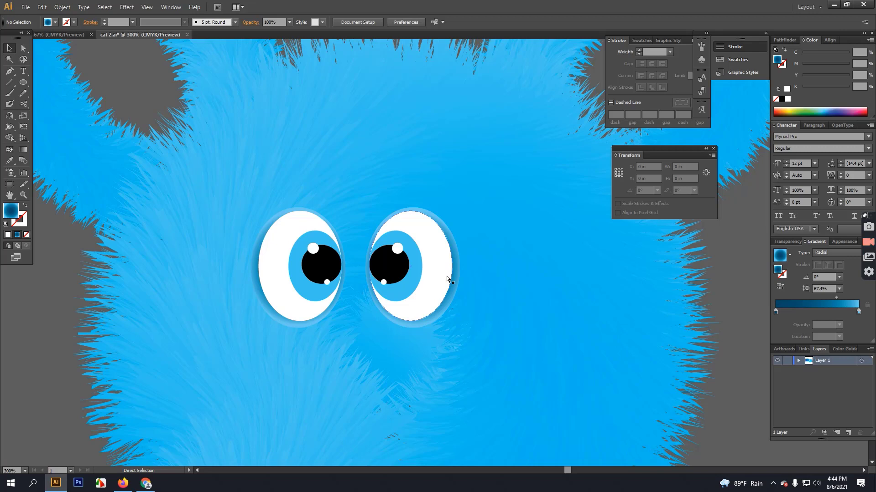
key("ctrl+s")
Nudge the left eye right and try aligning the eyes to the head, undoing the stacked result.
scroll(433, 266, "down", 1)
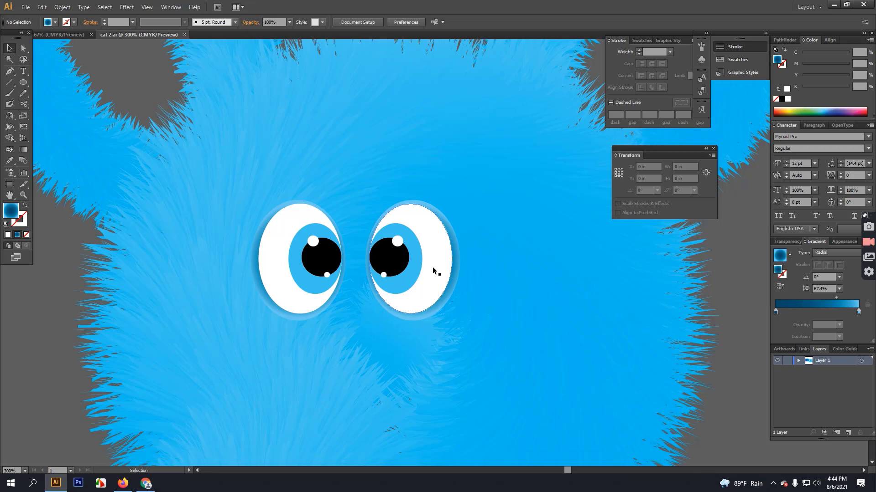
left_click(433, 262)
left_click_drag(318, 248, 328, 248)
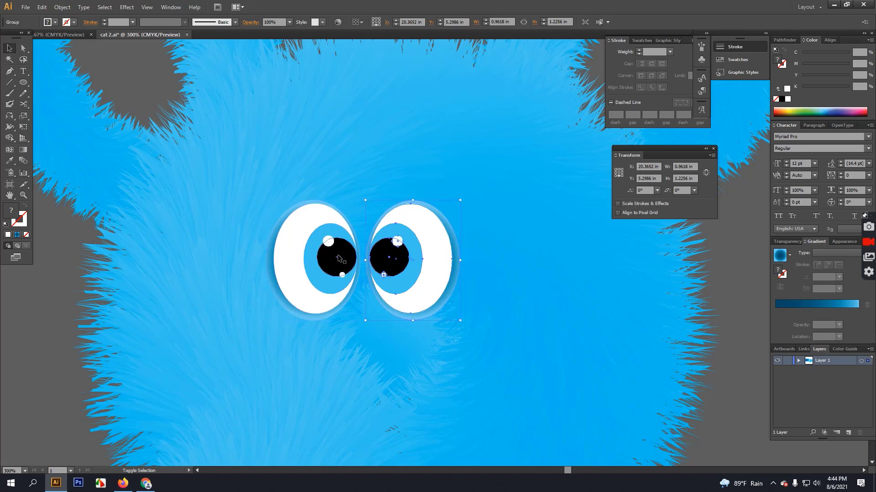
left_click(406, 257, "shift")
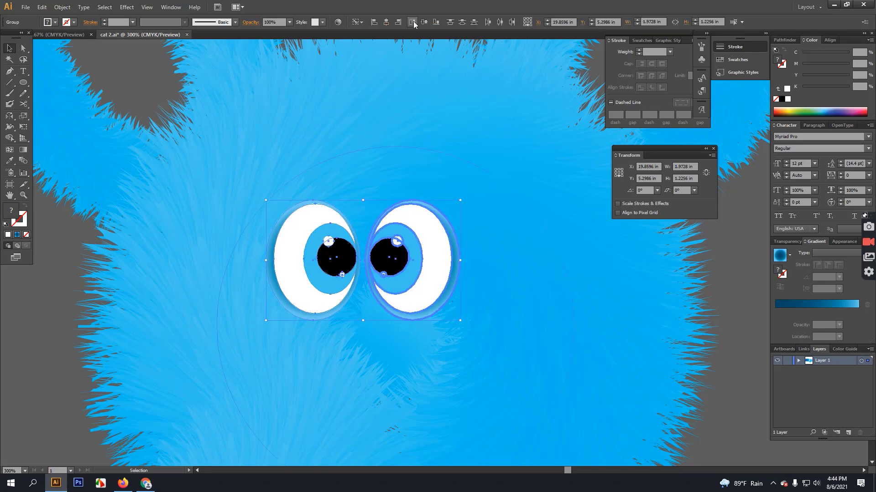
left_click(313, 246, "shift")
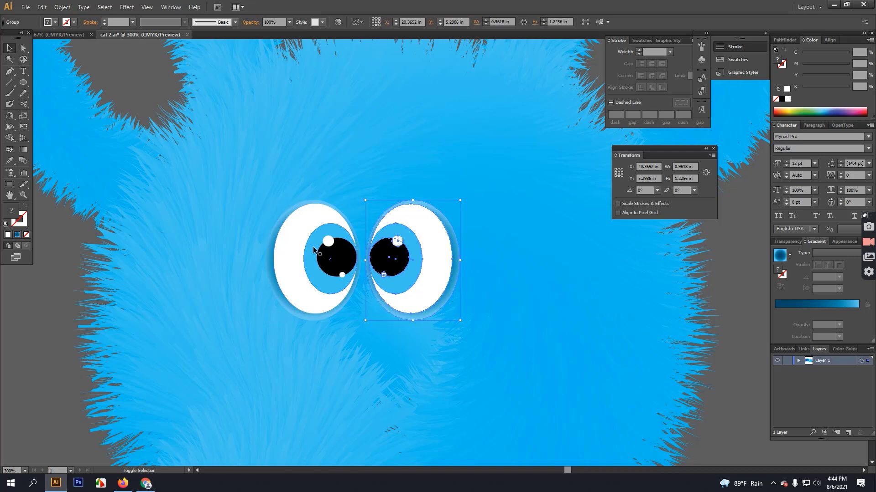
left_click(381, 160)
left_click(412, 224, "shift")
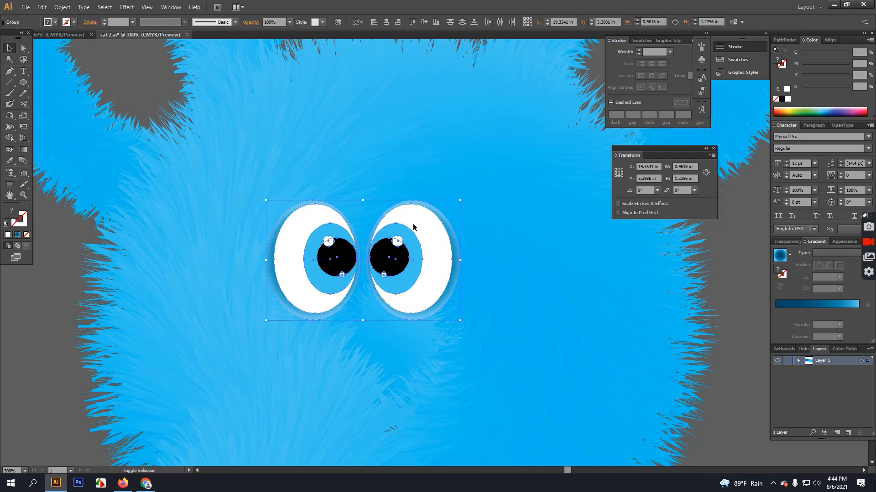
left_click(393, 171, "shift")
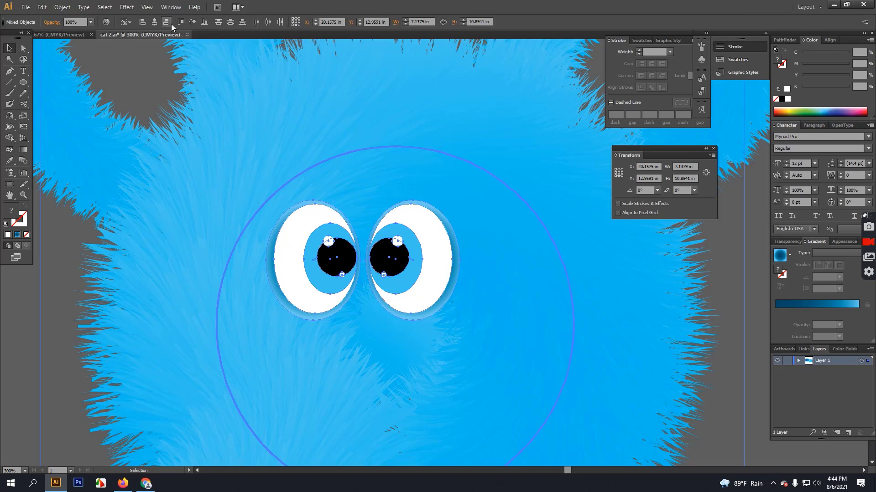
left_click(155, 22)
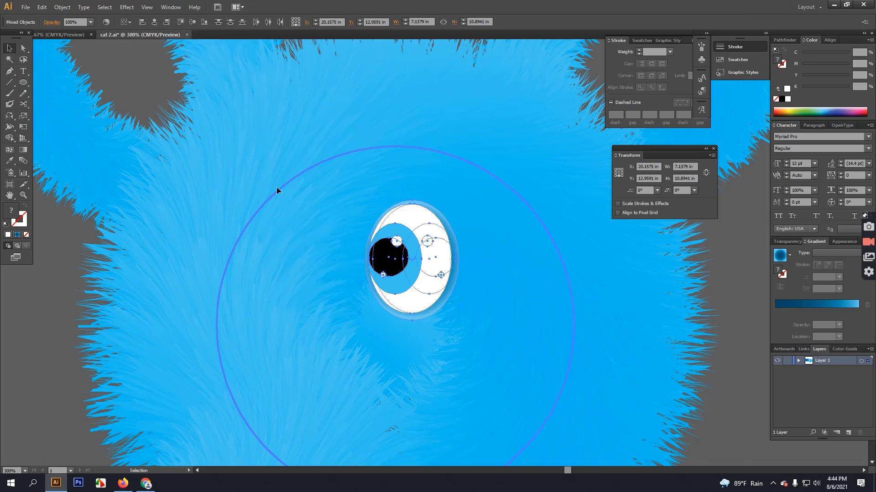
key("ctrl+z")
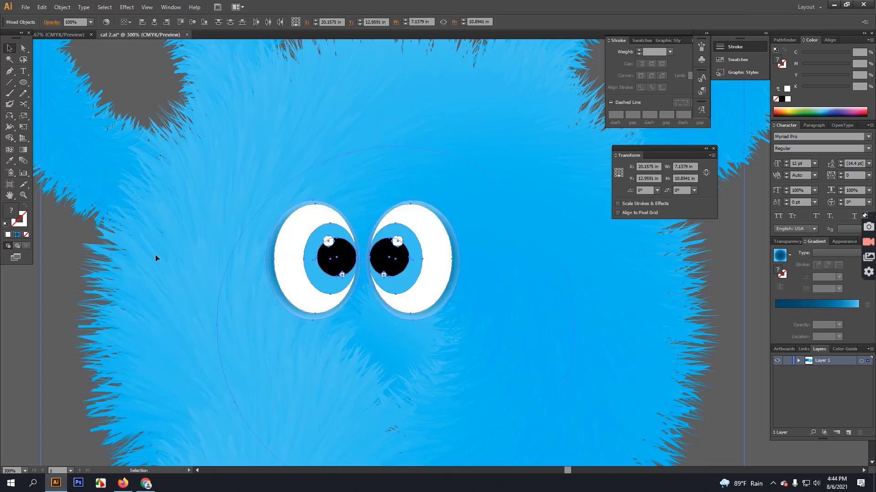
Select both eyes with the head shape and centre them horizontally on it.
left_click(245, 256, "shift")
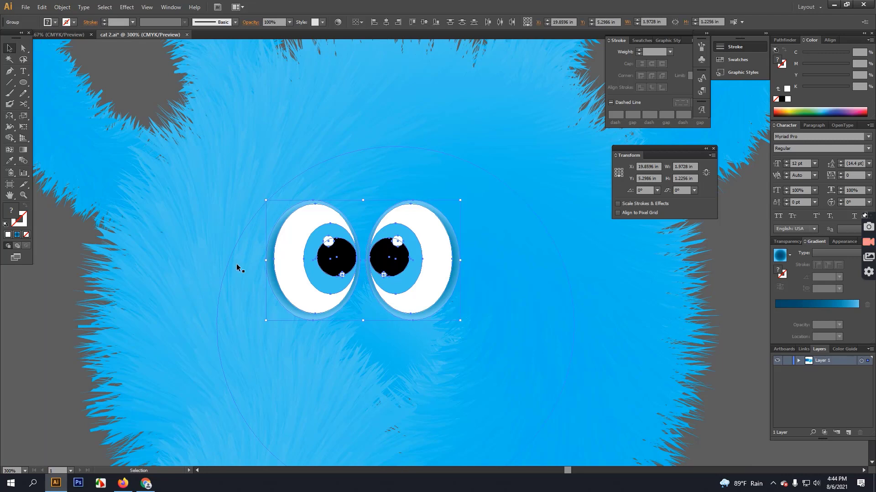
left_click(226, 262, "shift")
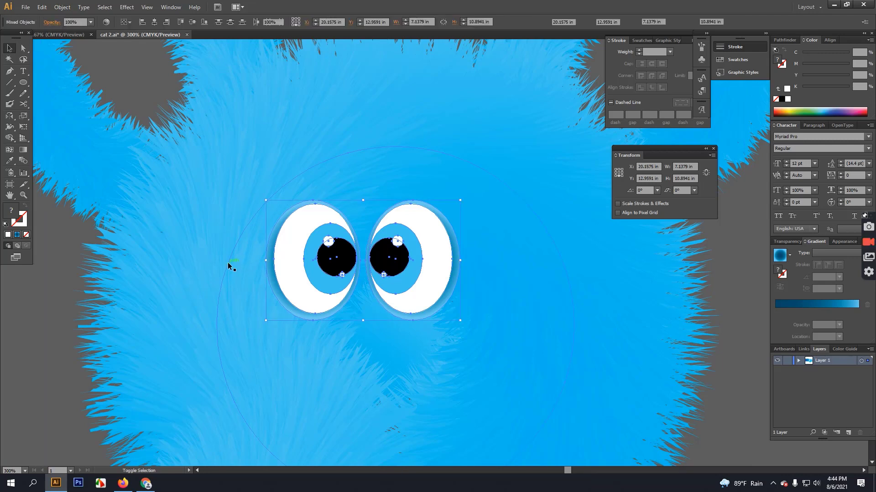
left_click(228, 263, "shift")
left_click(256, 292, "shift")
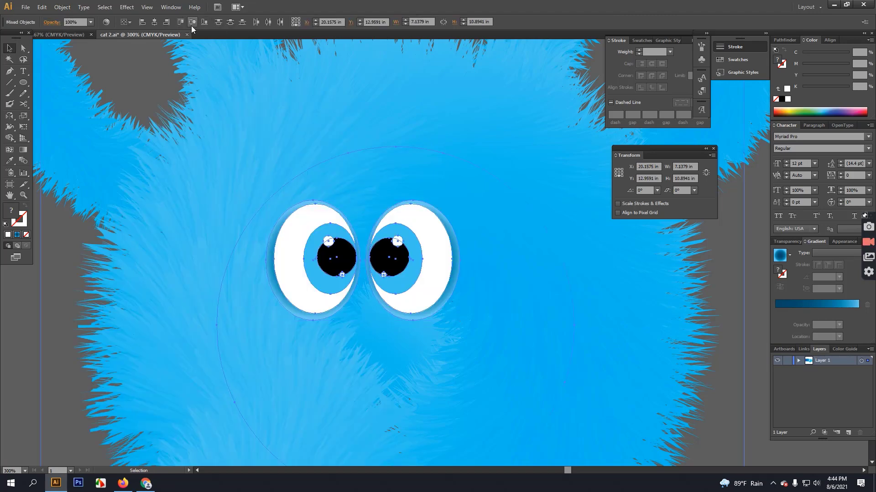
left_click(152, 24)
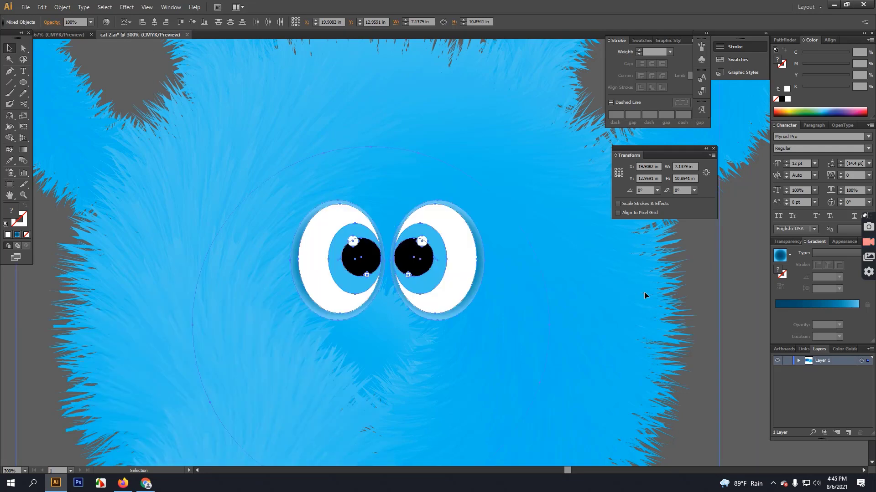
left_click(744, 283)
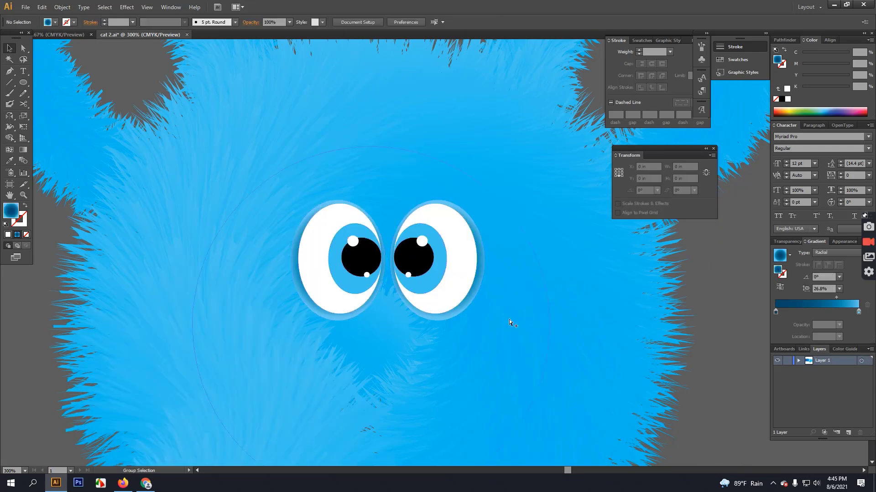
Ungroup the eyes and nudge the left eye left and the right eye right.
key("ctrl+minus")
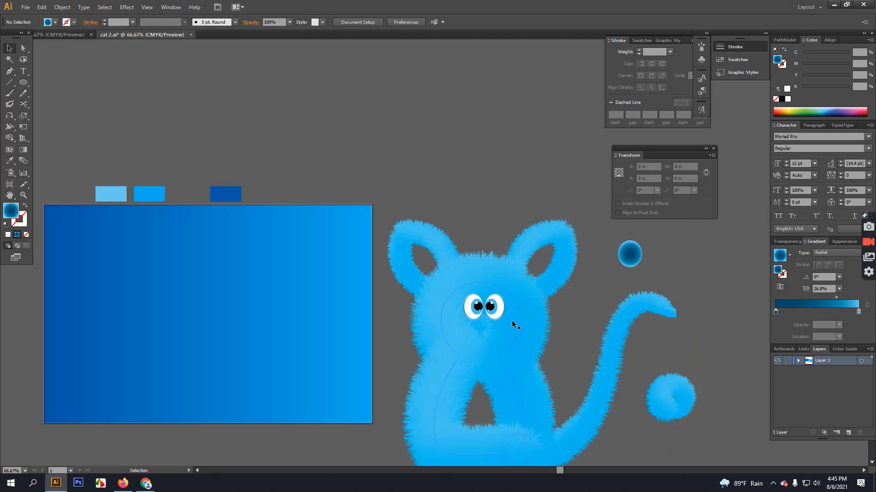
left_click_drag(512, 320, 430, 222)
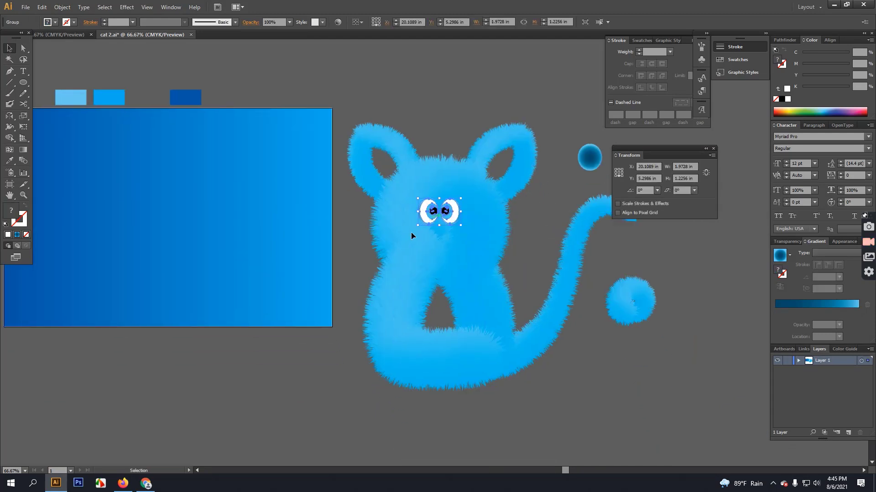
left_click(341, 264)
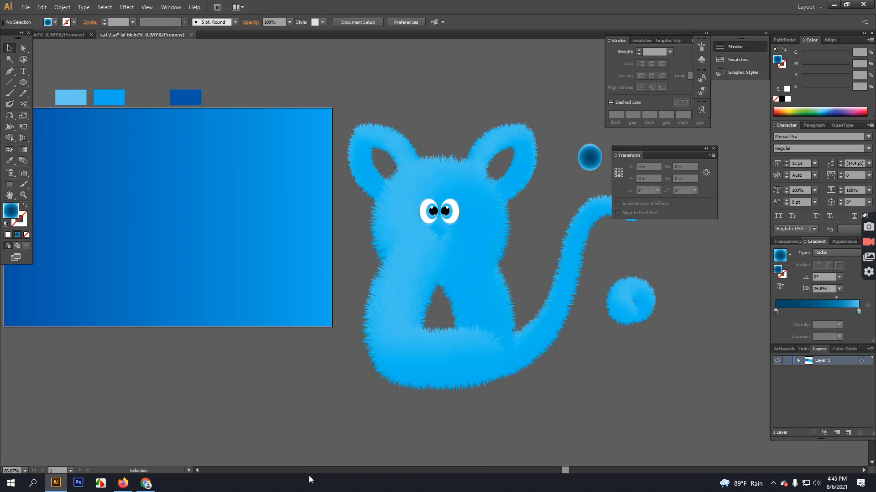
scroll(424, 222, "up", 2)
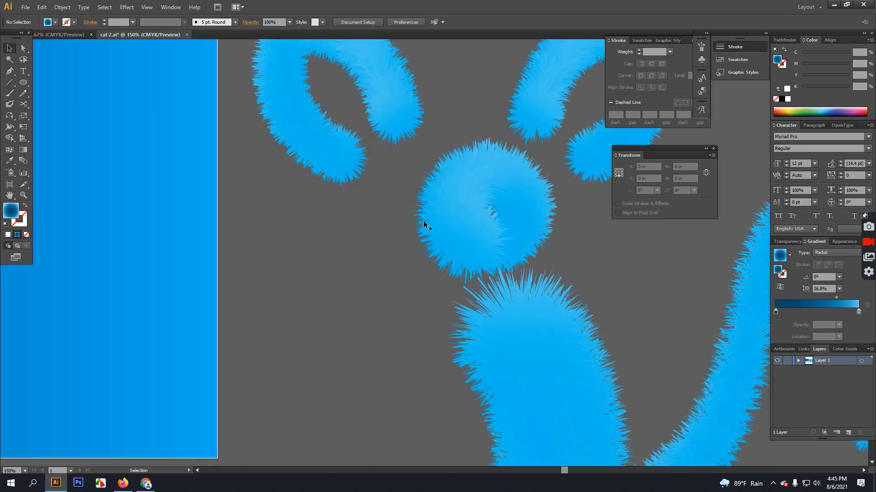
right_click(440, 196)
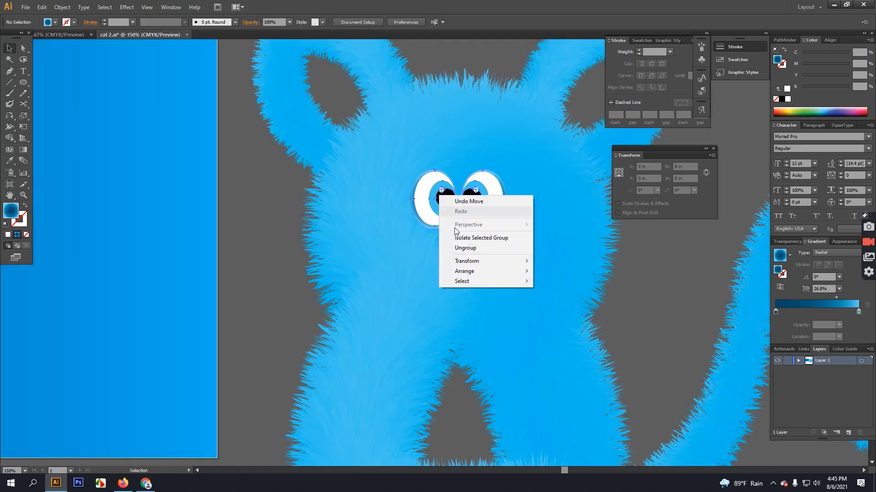
left_click(465, 247)
left_click(289, 235)
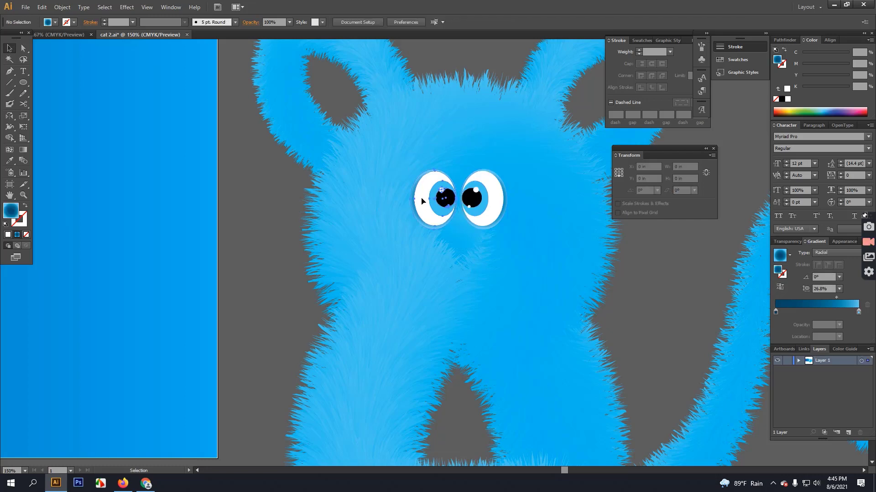
left_click_drag(437, 201, 428, 201)
left_click(489, 196)
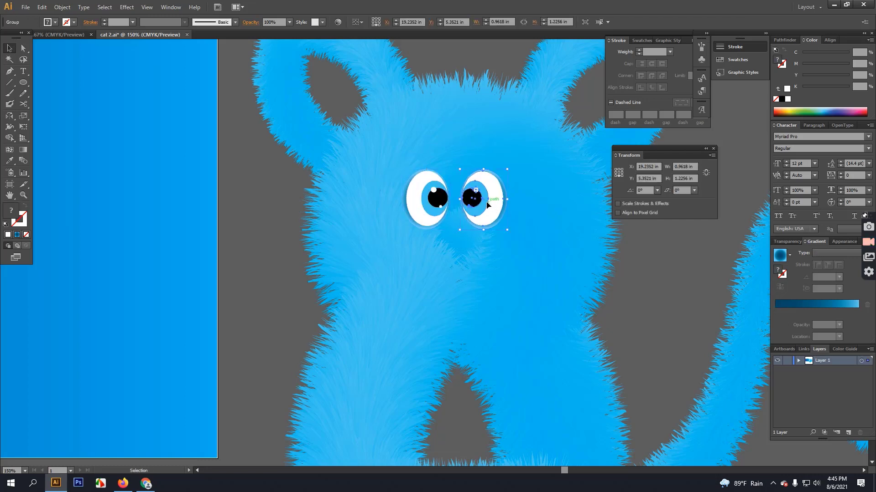
left_click_drag(487, 205, 492, 202)
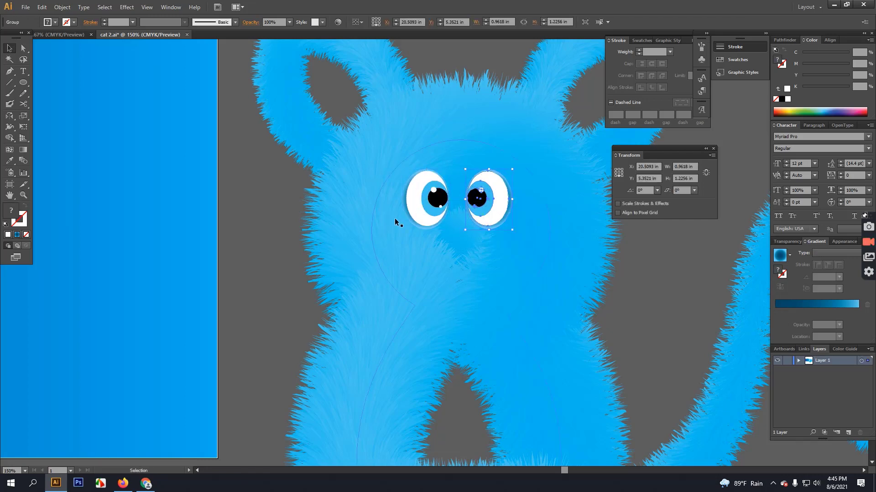
Scale both eyes up to about 2.45 × 1.41 in and raise them slightly.
key("a")
key("Delete")
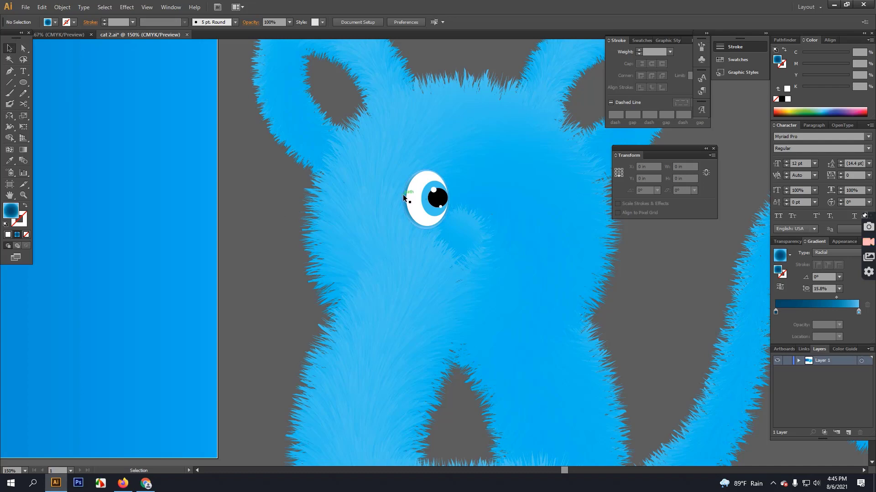
key("ctrl+z")
key("ctrl+z")
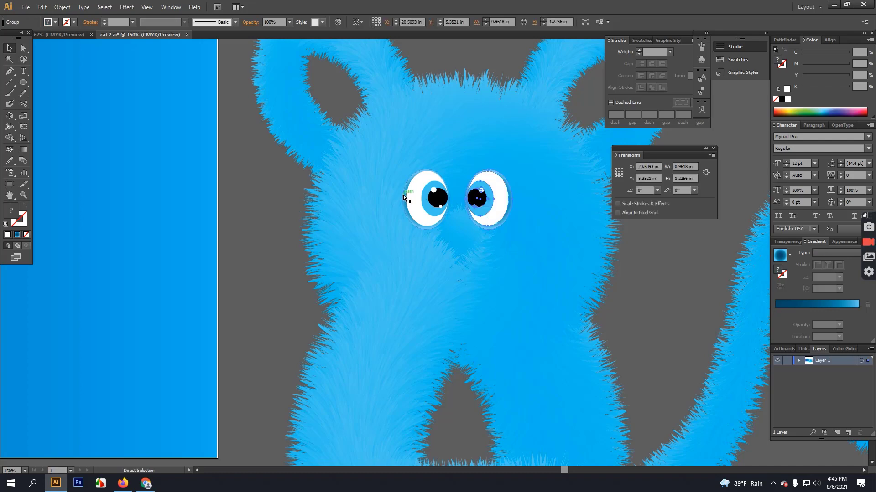
left_click(443, 201, "shift")
left_click_drag(507, 230, 513, 235)
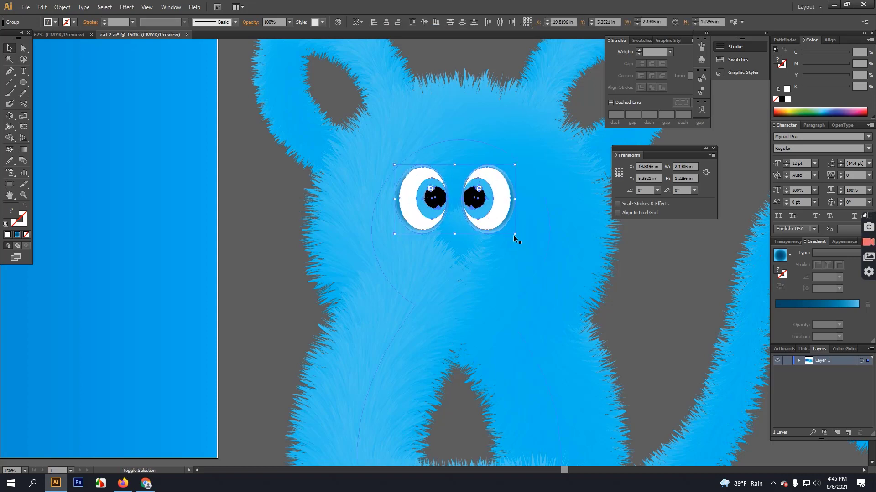
mouse_move(438, 205)
left_mouse_down()
mouse_move(443, 198)
mouse_move(428, 201)
left_mouse_up()
left_click(275, 237)
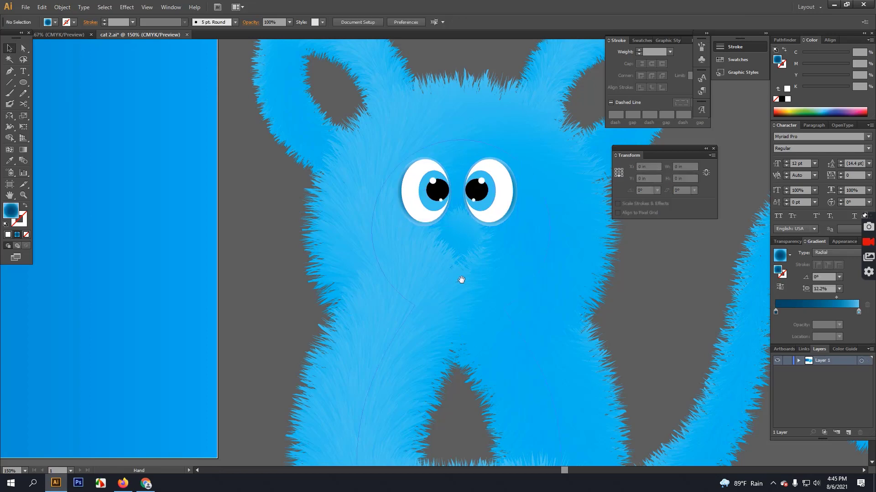
Move the small tail-tip blend below the cat's eyes as a snout.
scroll(325, 275, "right", 5)
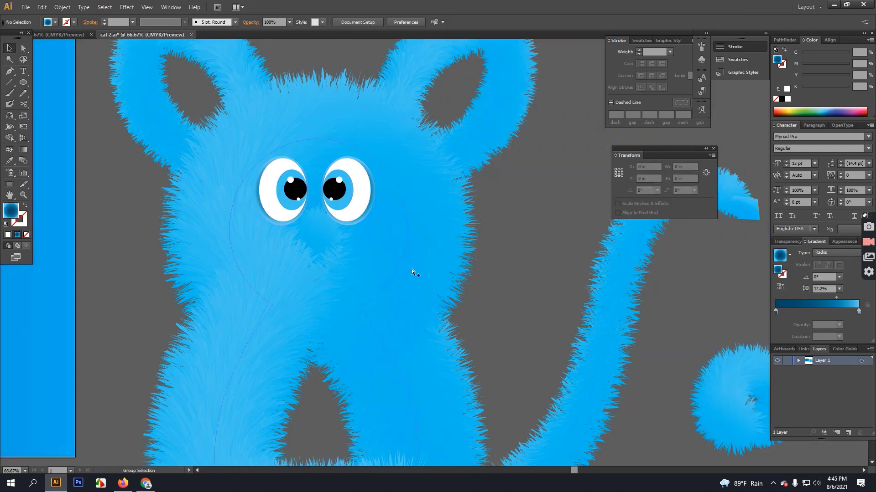
scroll(412, 270, "down", 2)
scroll(592, 273, "up", 1)
left_click(559, 239)
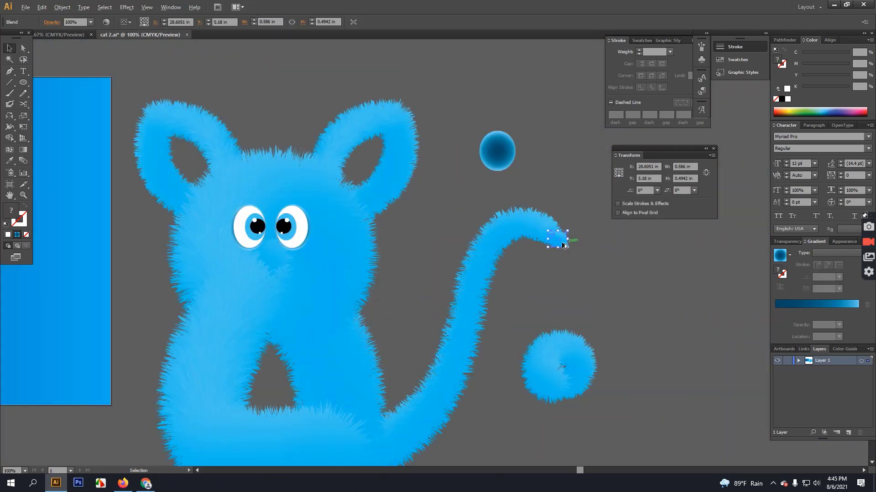
left_click_drag(561, 239, 266, 267)
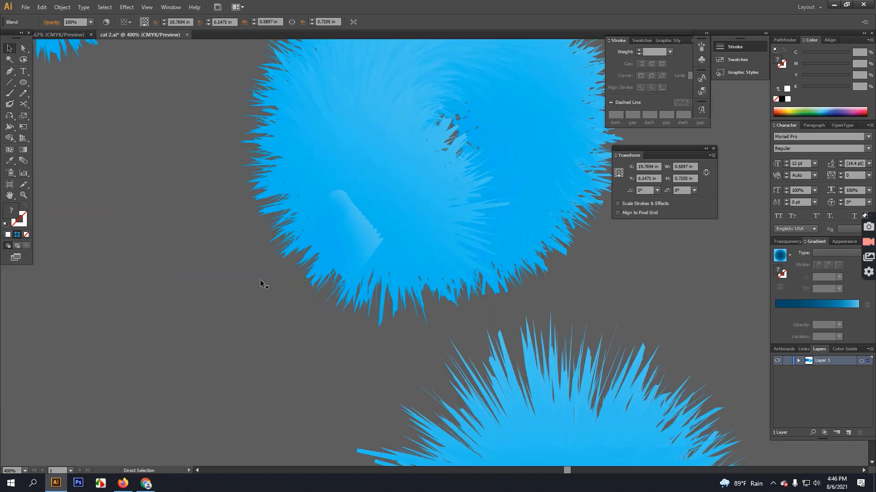
scroll(260, 282, "up", 4)
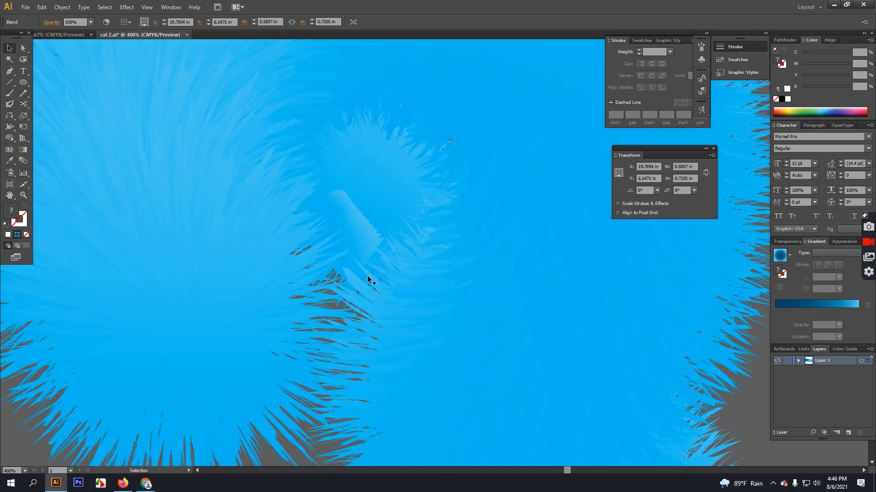
Bring the snout blend to the front and draw a small round nose on it.
right_click(358, 240)
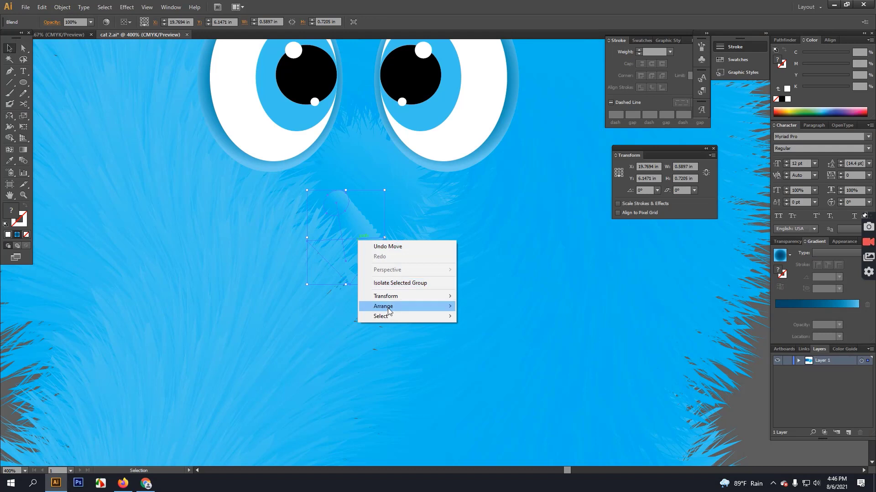
mouse_move(387, 306)
left_click(487, 306)
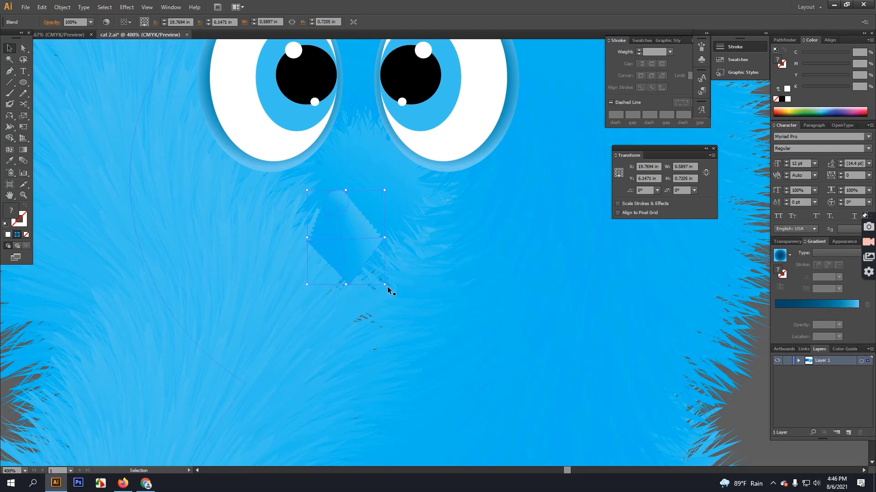
left_click_drag(389, 275, 399, 285)
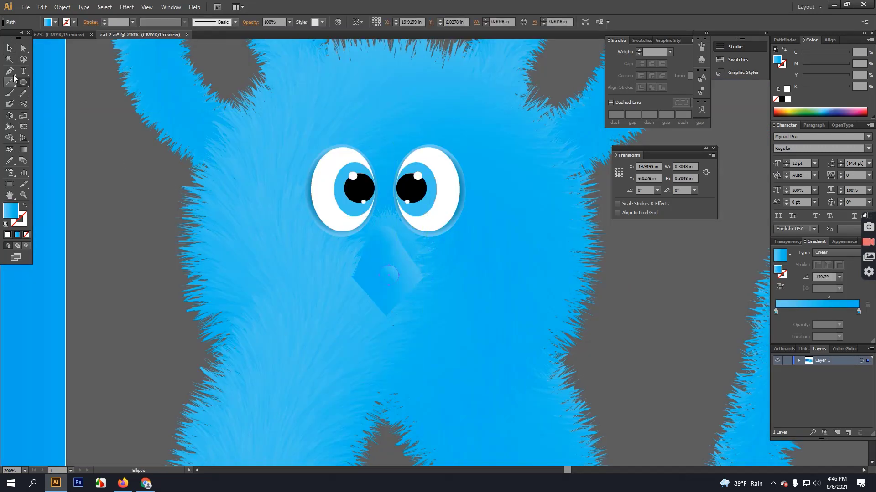
Fill the nose with the pupil's black, then adjust the C and K sliders to a dark olive.
left_click(9, 160)
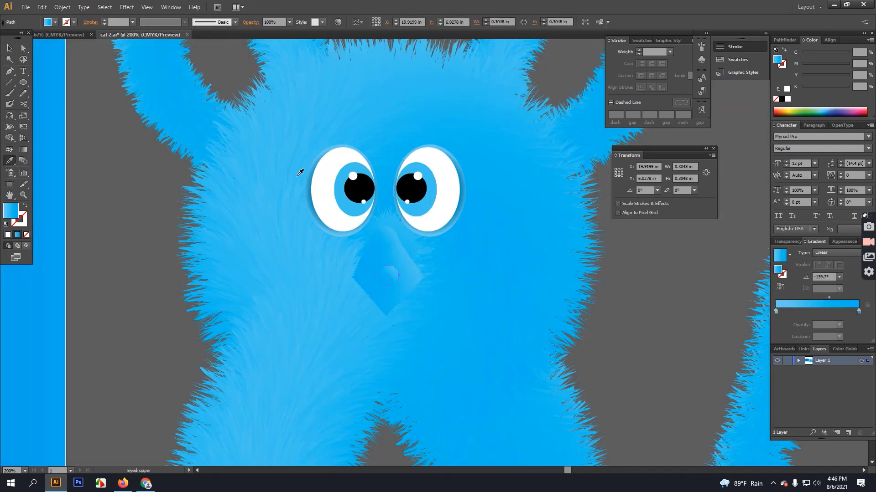
left_click(350, 188)
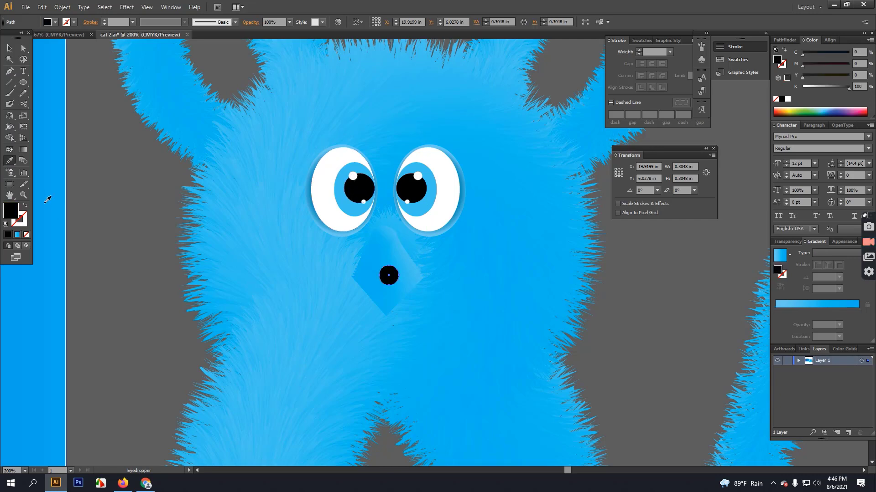
left_click(9, 47)
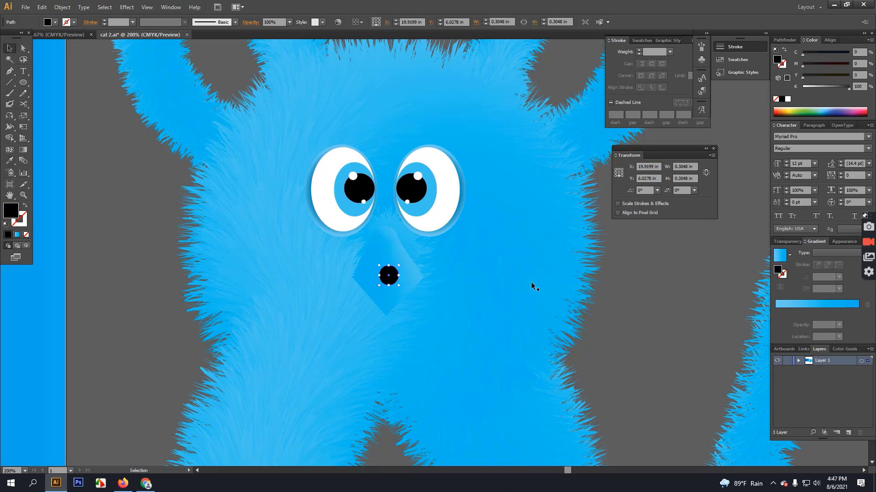
left_click_drag(848, 88, 846, 88)
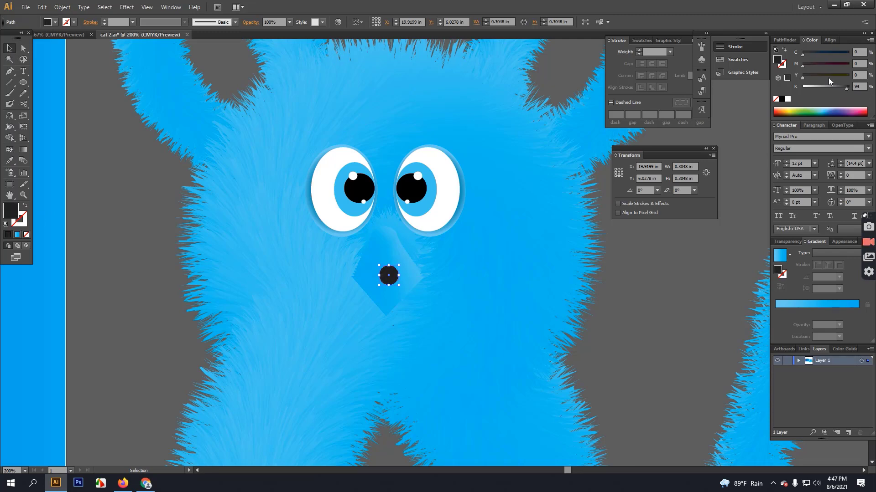
left_click_drag(802, 54, 849, 54)
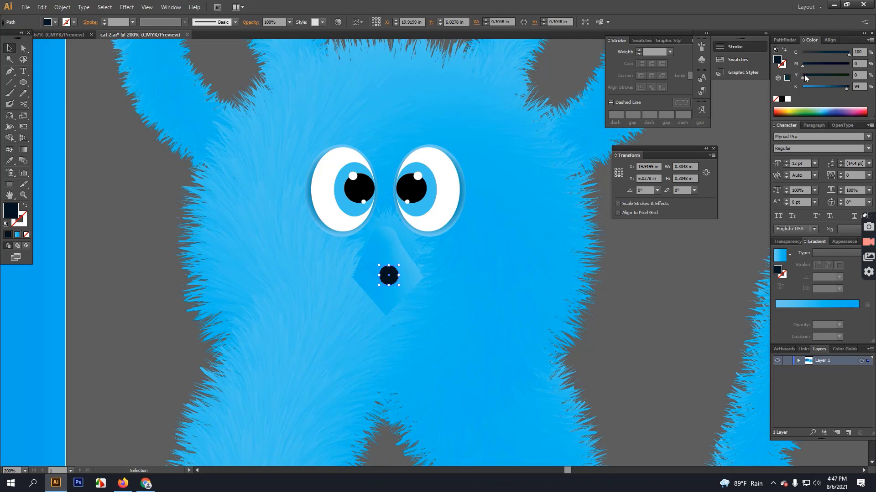
left_click_drag(843, 91, 842, 88)
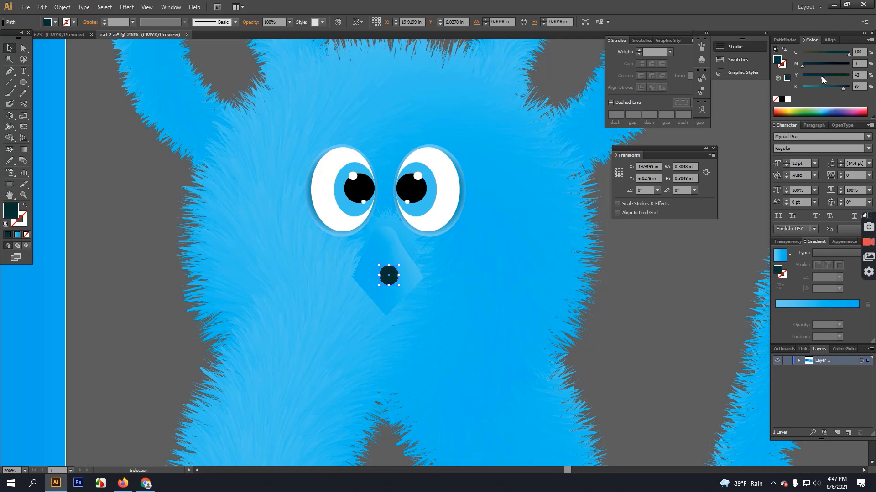
left_click_drag(844, 53, 815, 54)
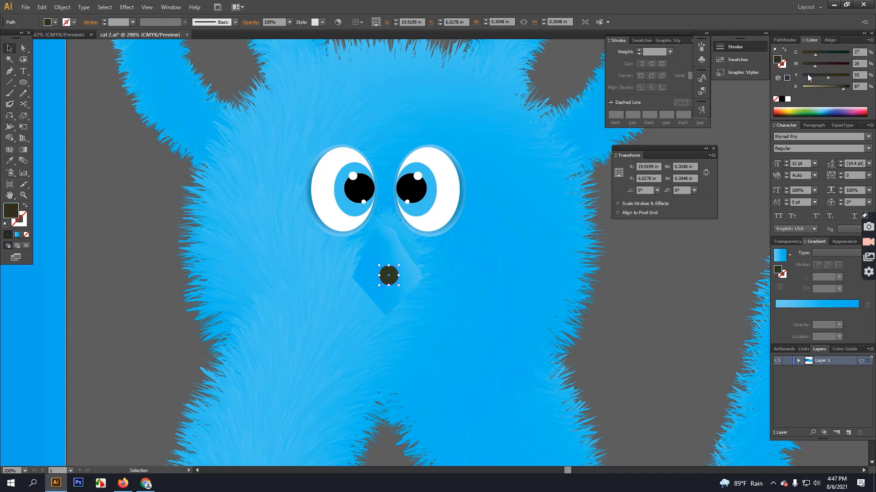
left_click(669, 271)
Delete the stray dark gradient circle and the small blue ball beside the tail.
scroll(526, 318, "right", 1)
scroll(527, 318, "down", 4)
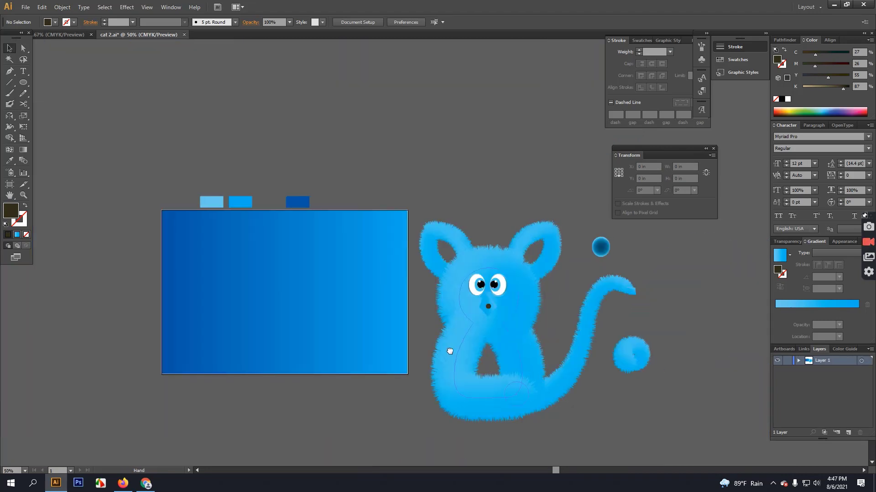
left_click_drag(450, 352, 422, 320)
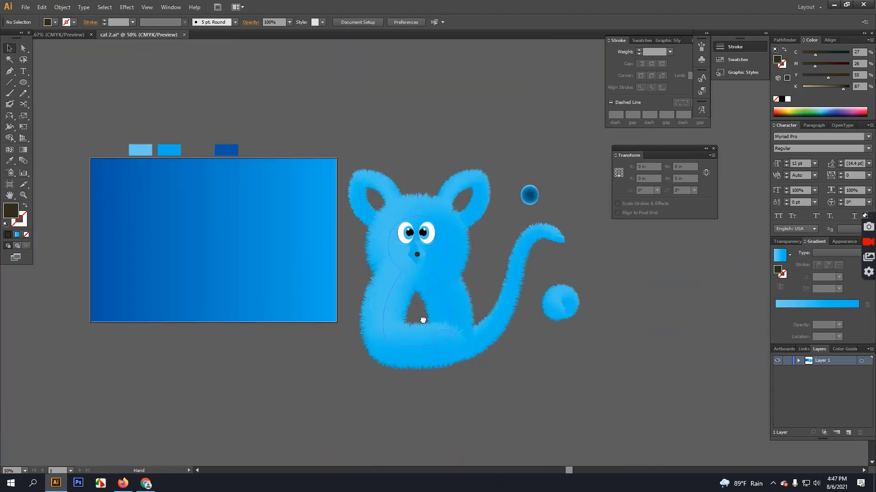
scroll(493, 333, "right", 1)
scroll(493, 333, "down", 1)
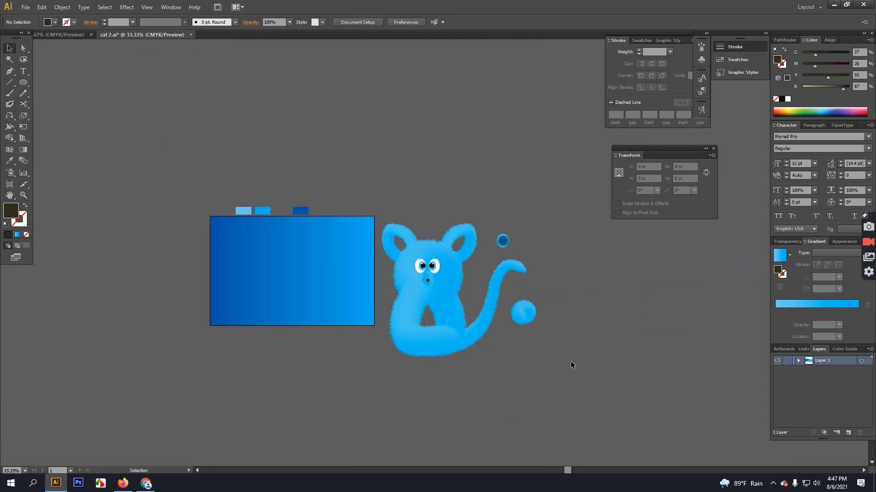
left_click(508, 244)
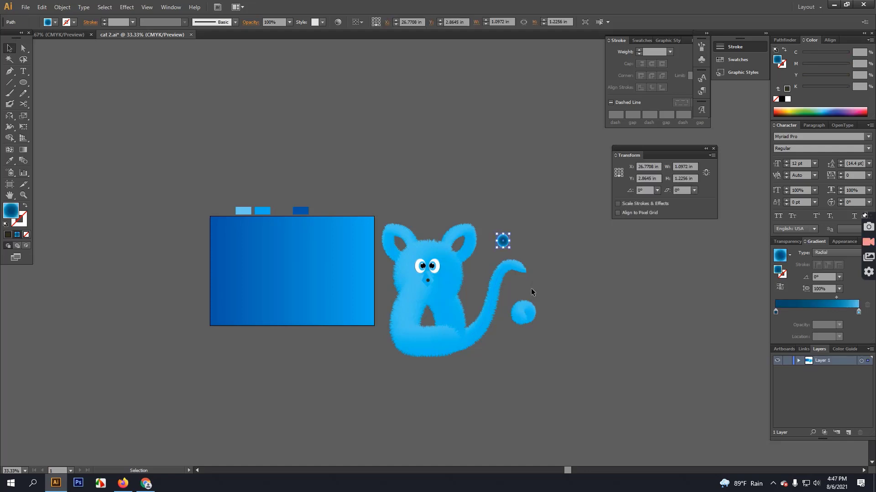
key("Delete")
left_click(523, 330)
key("Delete")
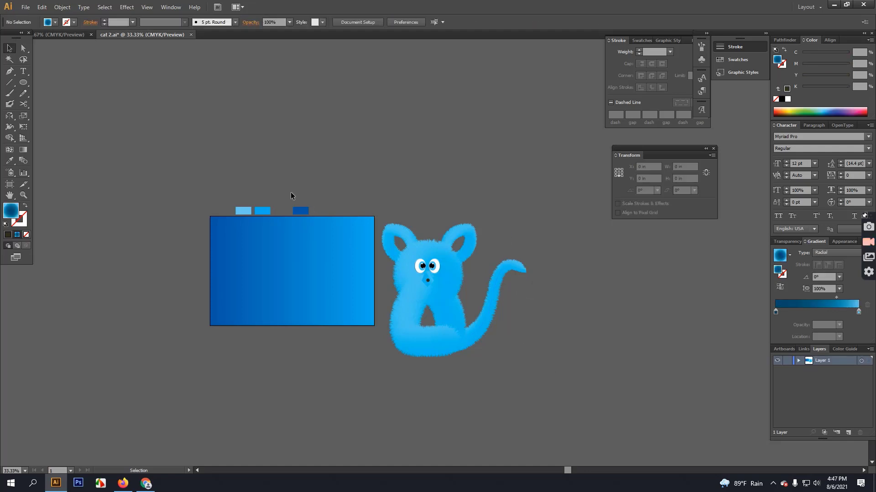
Move the cat group onto the blue gradient rectangle and shrink it to about 6.79 × 5.78 in.
left_click(455, 299)
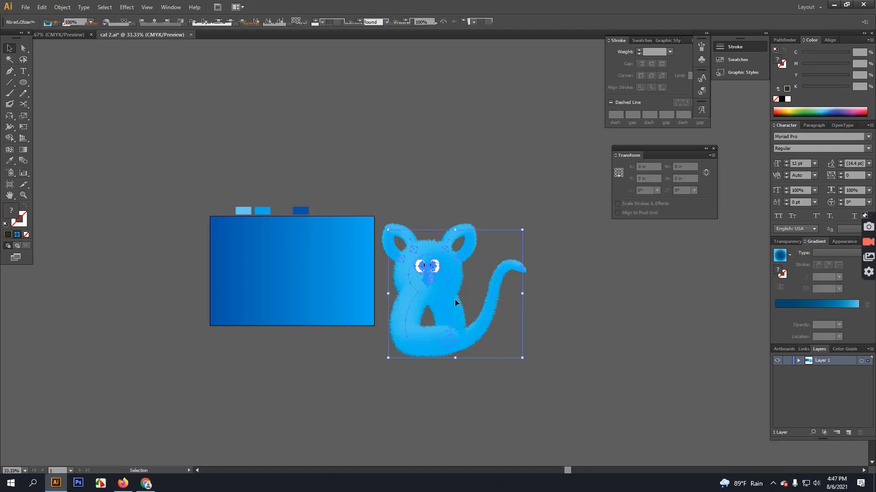
left_click_drag(482, 258, 342, 242)
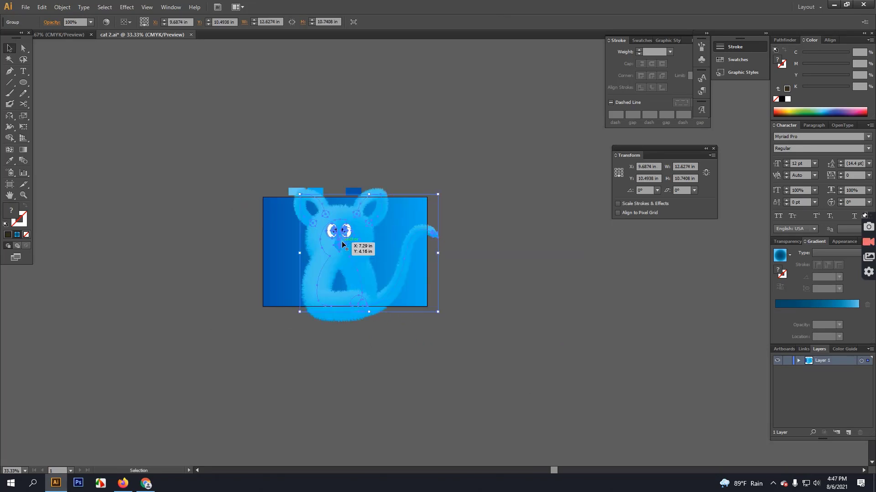
left_click_drag(438, 194, 408, 217)
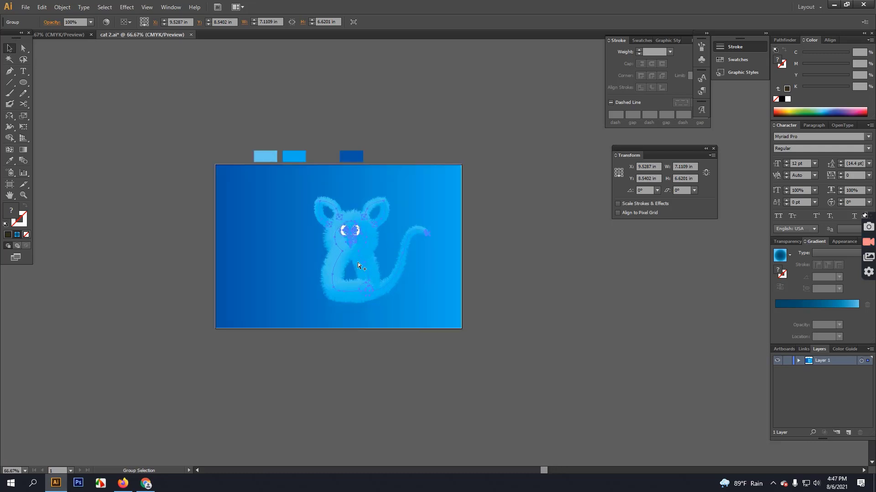
scroll(358, 262, "up", 4)
scroll(356, 261, "down", 1)
scroll(355, 260, "down", 1)
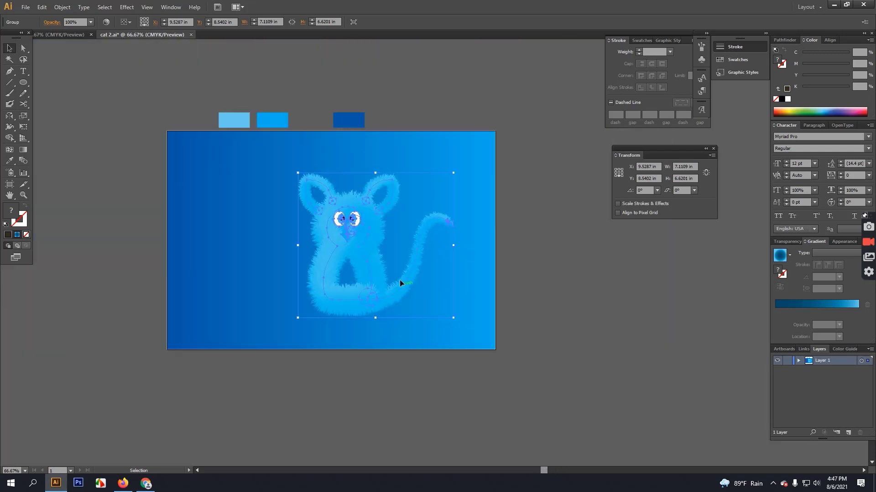
left_click_drag(352, 250, 323, 237)
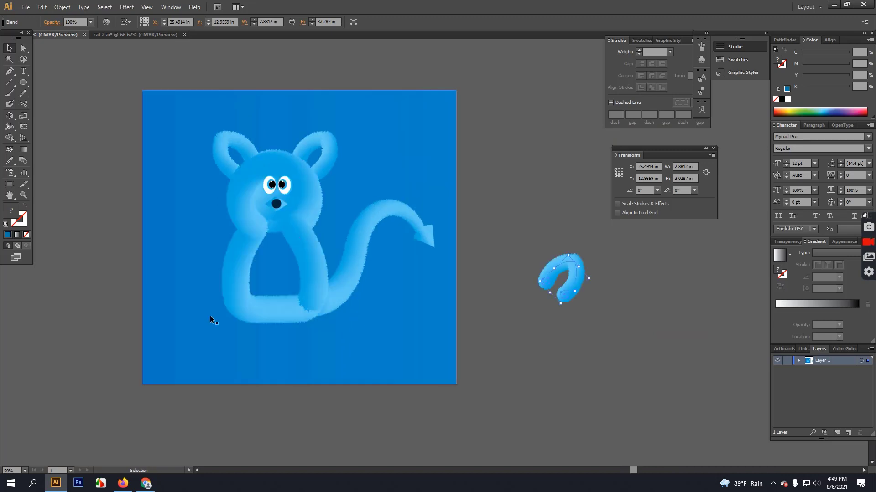
left_click(122, 33)
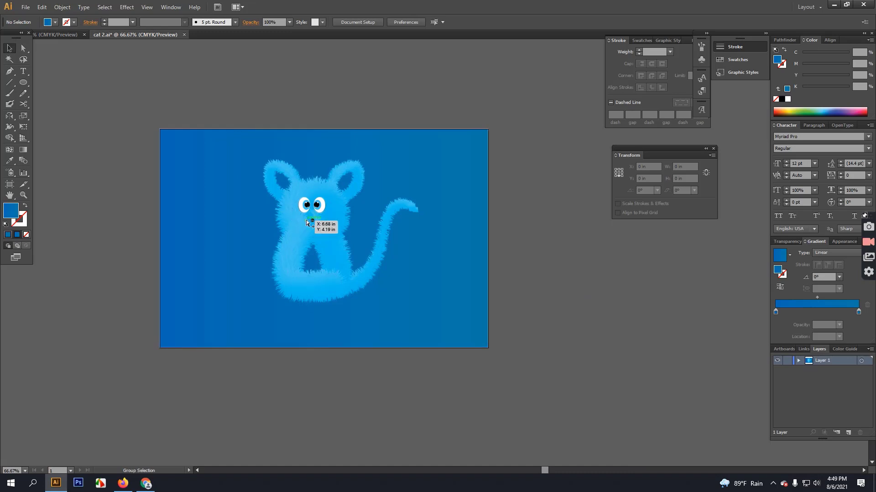
Ungroup the furry cat twice to break it into separate parts.
scroll(306, 221, "up", 1)
left_click(295, 242)
right_click(289, 234)
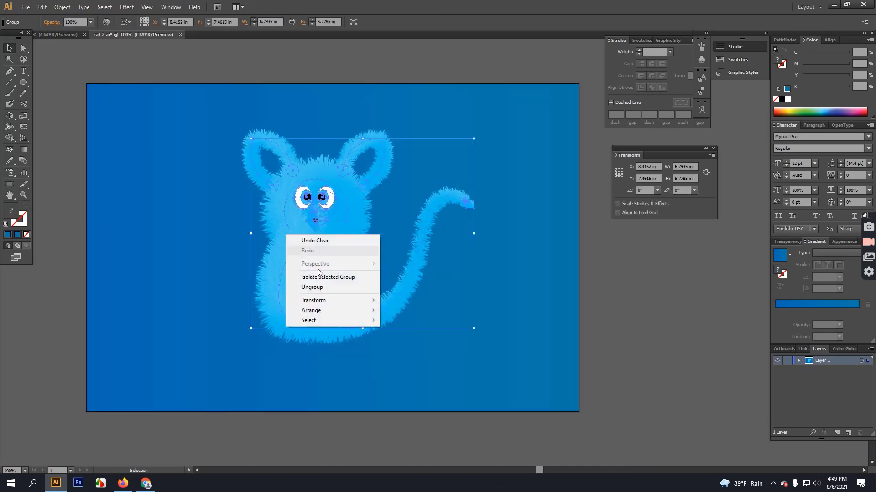
left_click(319, 287)
left_click(90, 221)
left_click(273, 239)
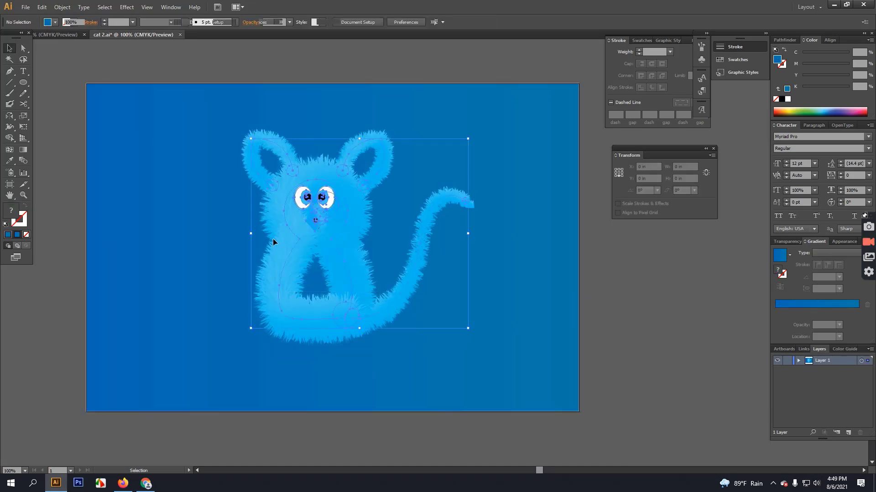
right_click(273, 239)
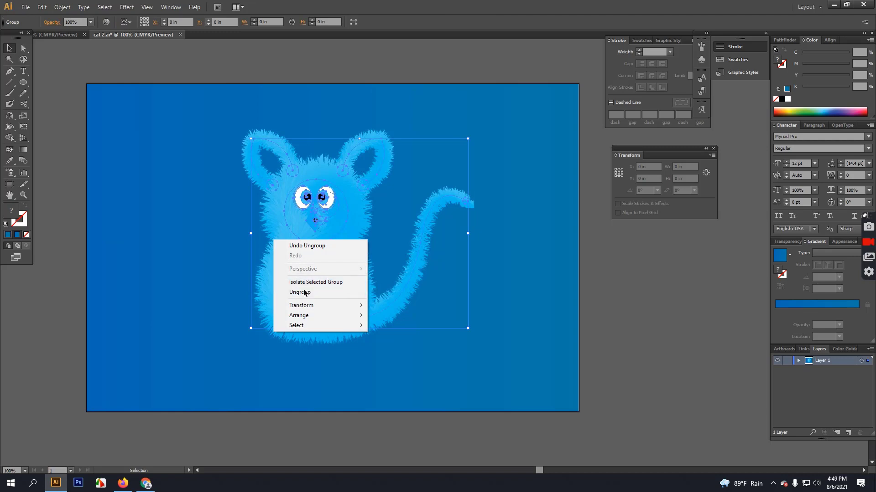
left_click(304, 293)
Select the cat's body blend and show its Appearance details with the Roughen effect.
left_click(65, 180)
right_click(277, 249)
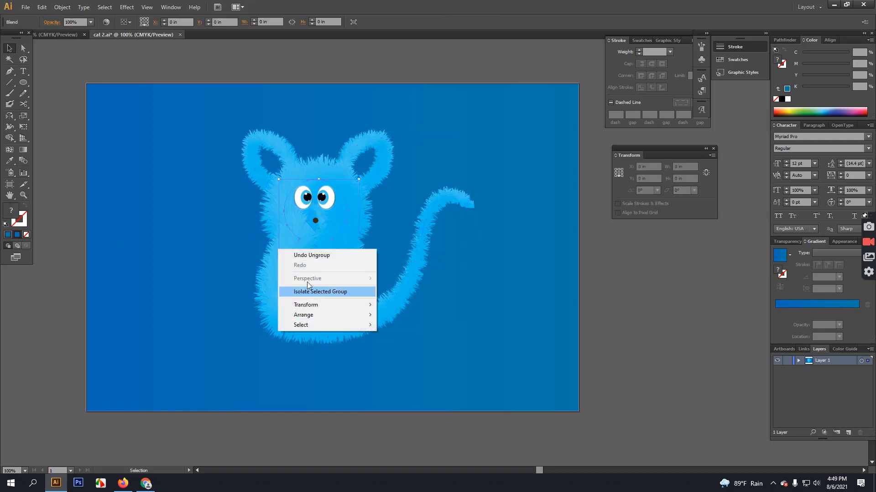
left_click(278, 230)
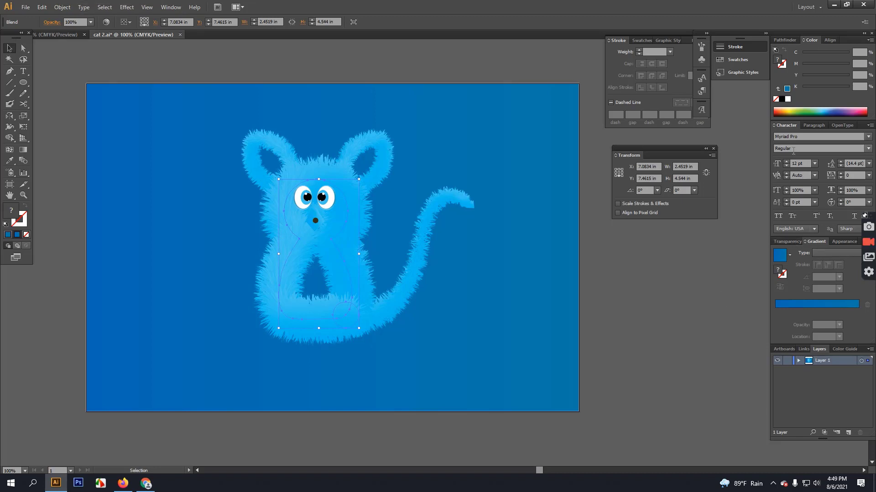
left_click(846, 240)
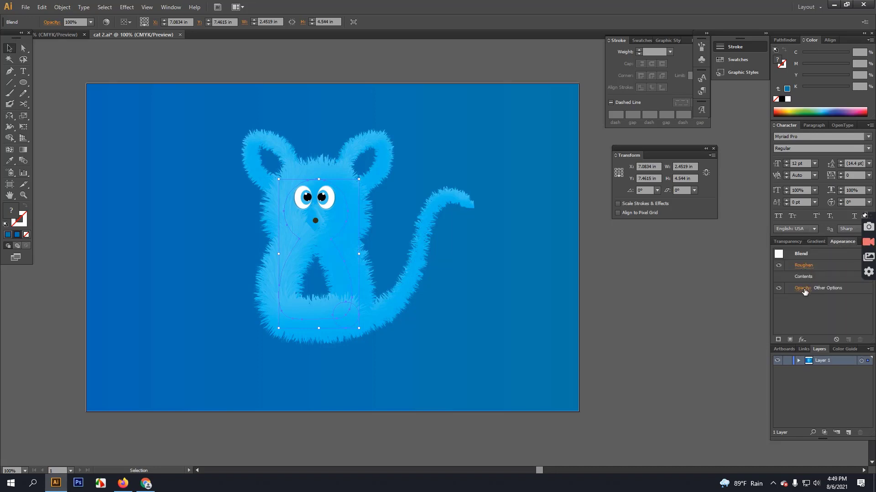
Set the body's Roughen effect to 32% size and detail 100, with Preview on.
left_click(802, 266)
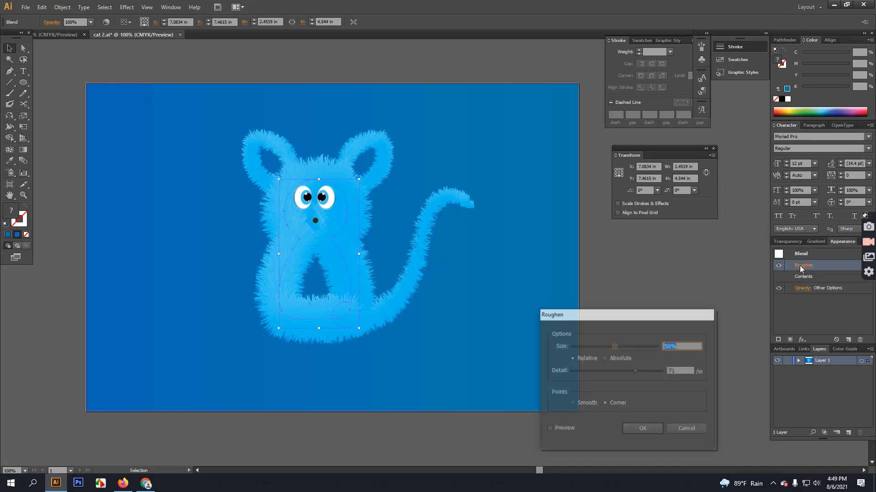
left_click_drag(636, 371, 631, 371)
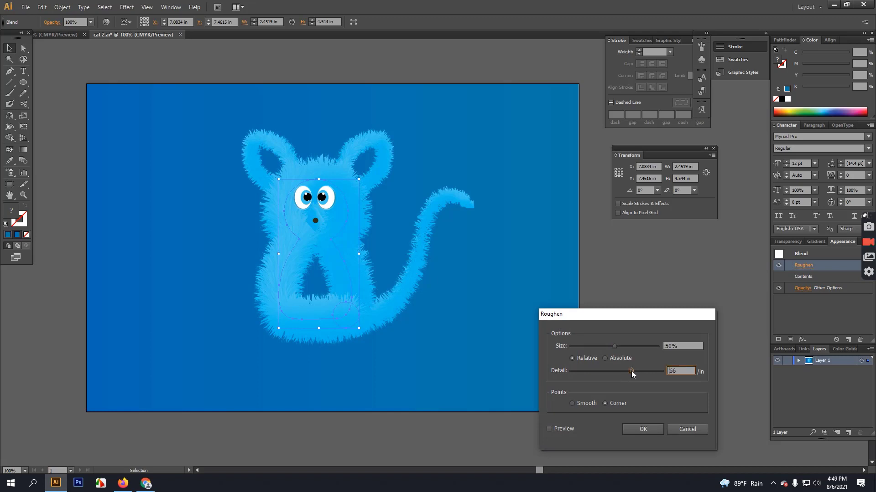
left_click(548, 429)
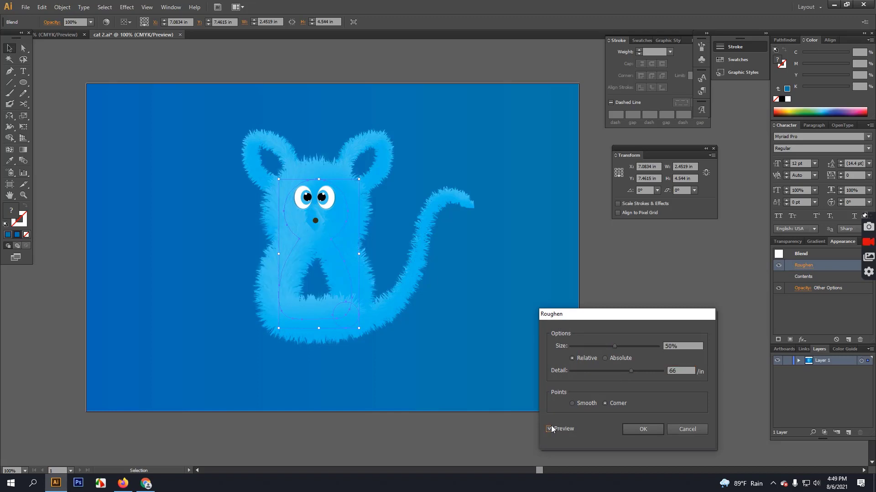
left_click_drag(628, 370, 694, 373)
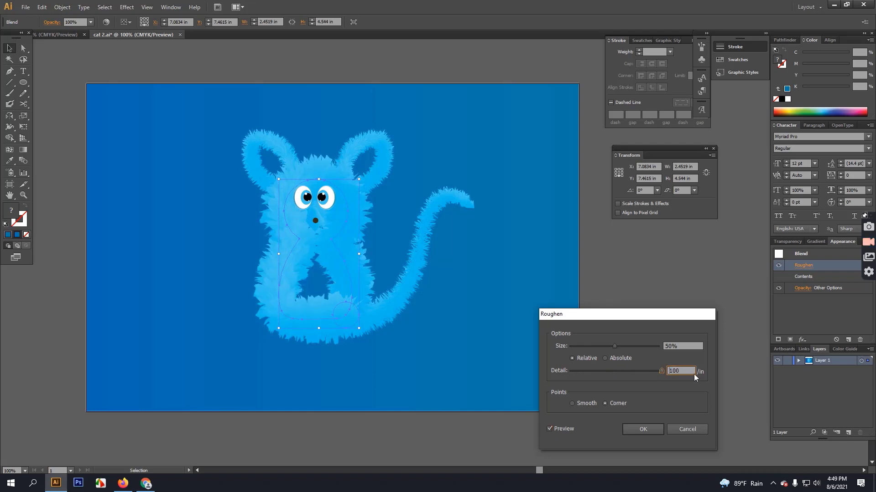
left_click_drag(614, 346, 591, 350)
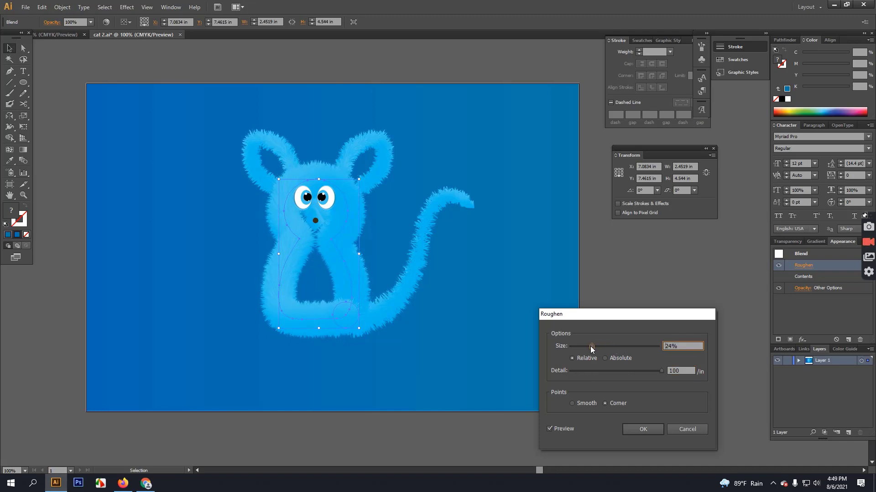
left_click_drag(592, 347, 600, 343)
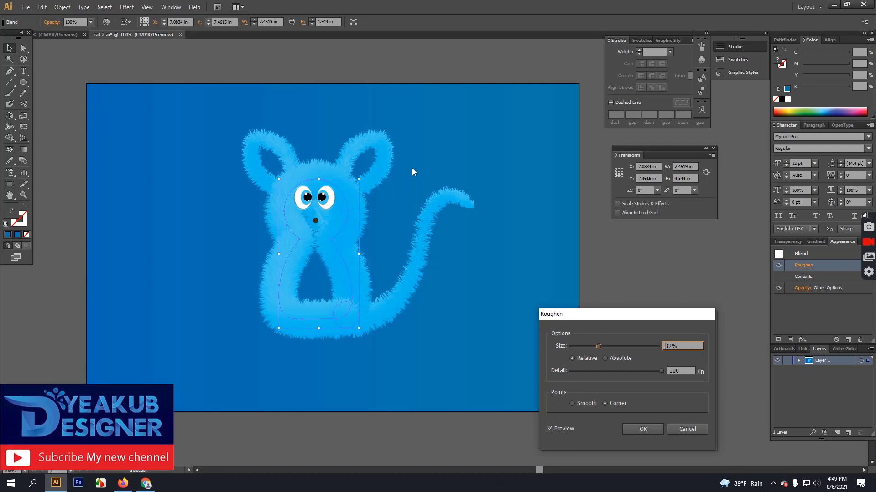
left_click(379, 159)
left_click(643, 429)
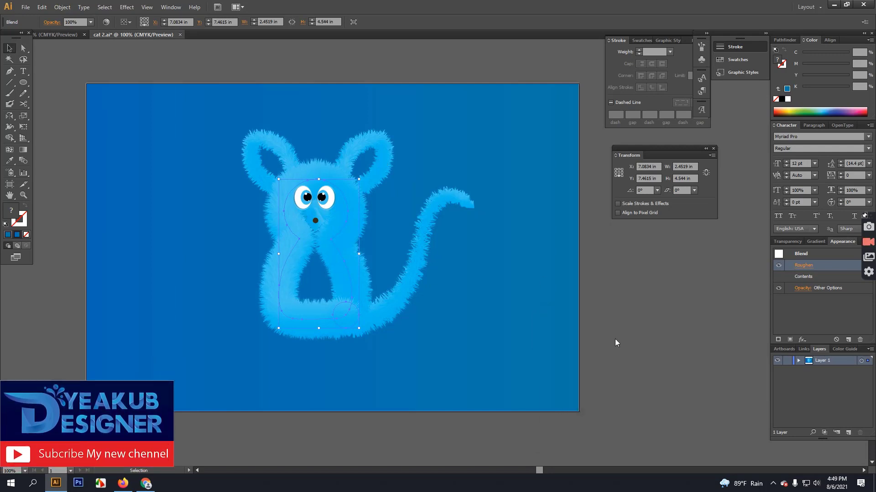
Select the fluffy tail and check its opacity settings in the Appearance panel.
left_click(420, 257)
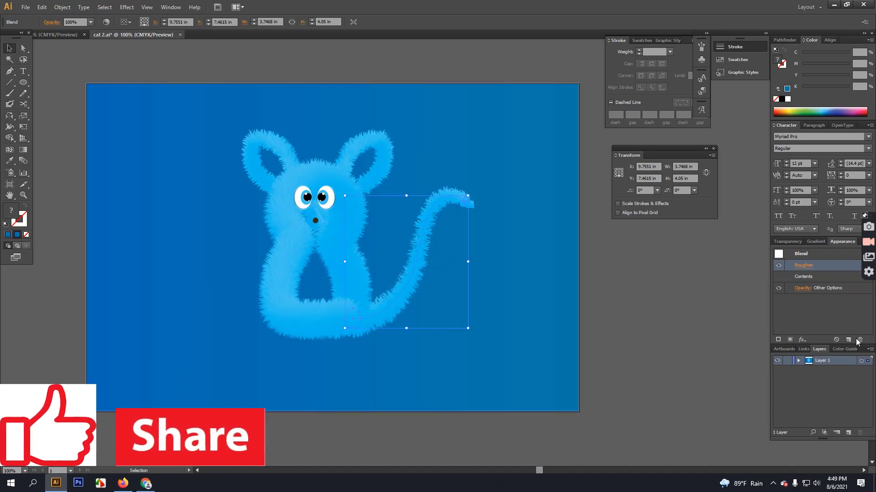
left_click(801, 288)
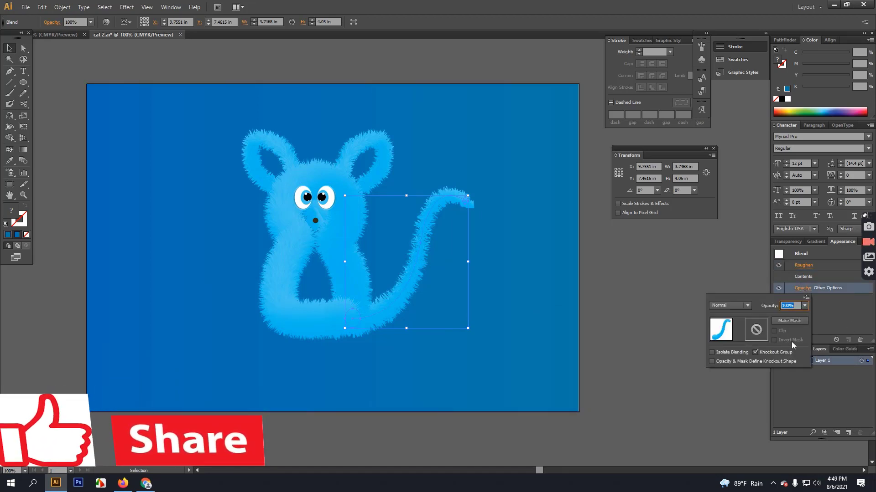
left_click(802, 290)
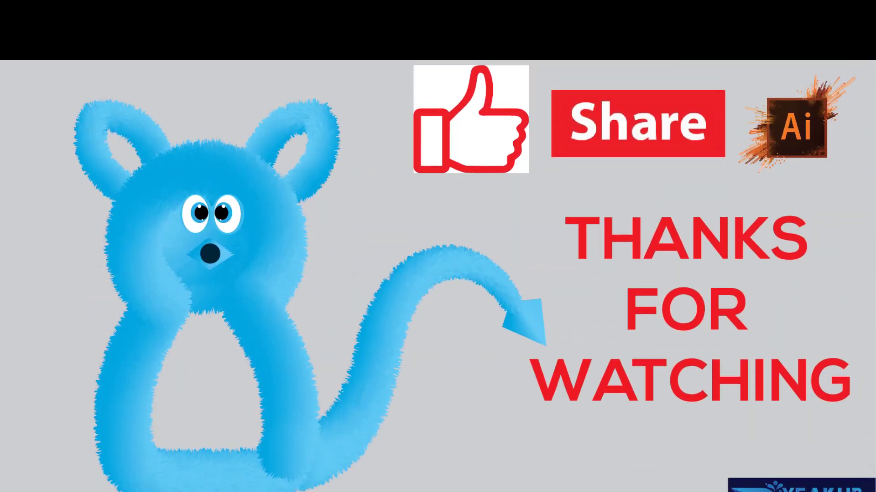